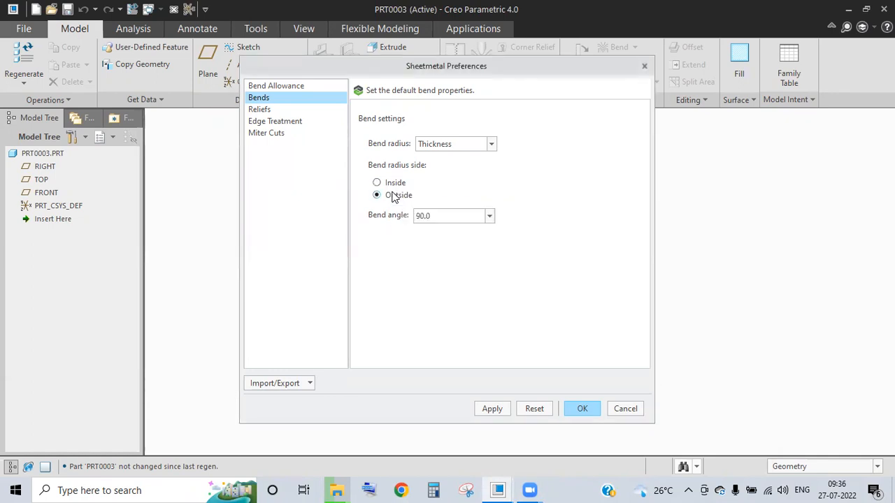
- Set the sheetmetal bend radius side to Inside, confirm, and close the Model Properties summary
{"action": "left_click", "coordinate": [393, 183]}
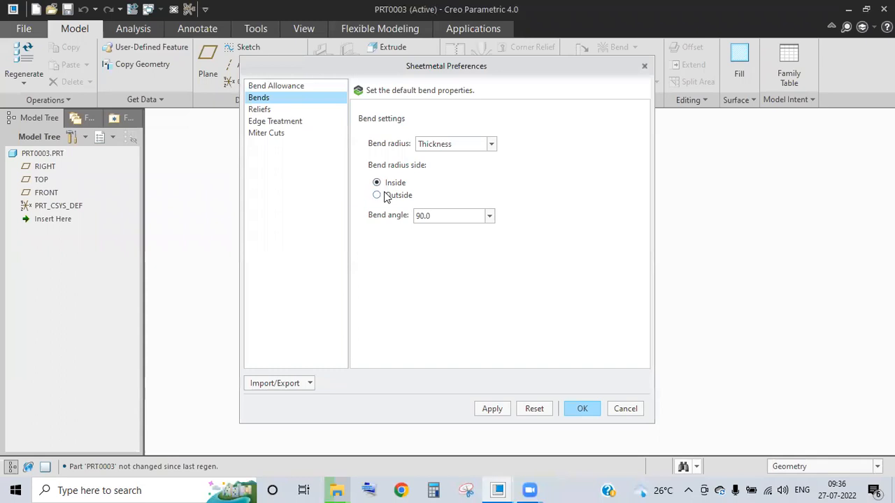
{"action": "left_click", "coordinate": [584, 405]}
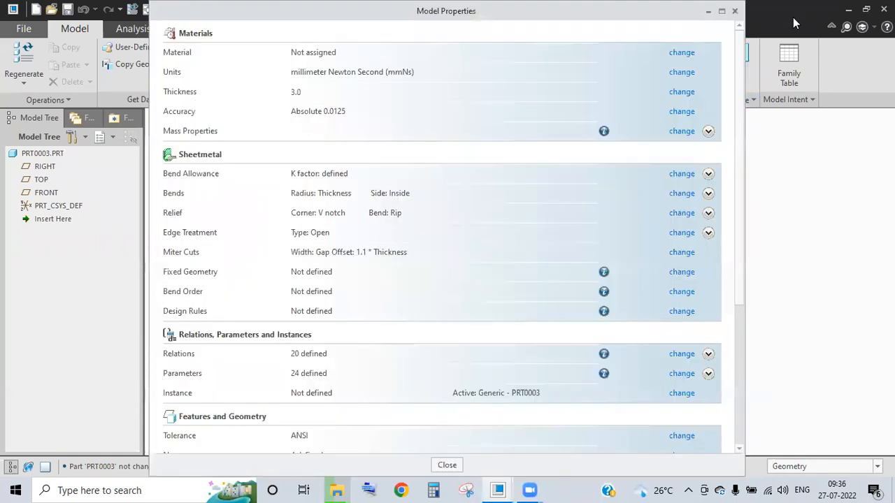
{"action": "left_click", "coordinate": [735, 12]}
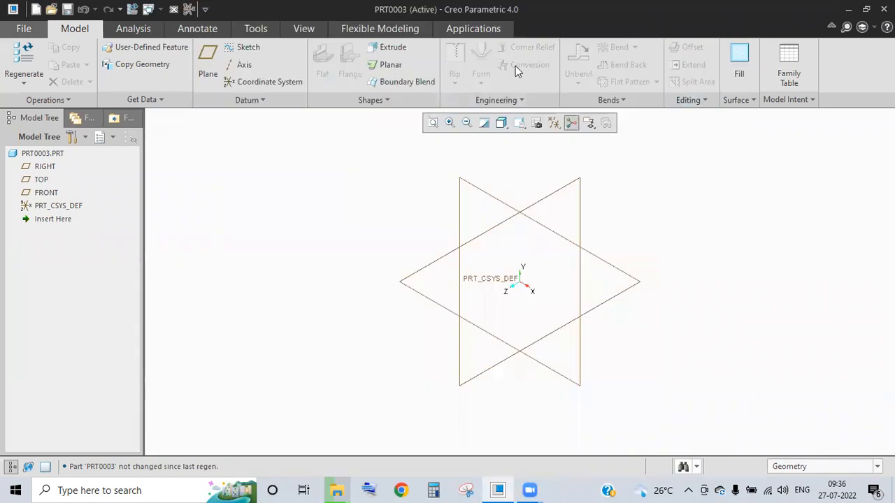
{"action": "mouse_move", "coordinate": [323, 166]}
{"action": "left_mouse_down"}
{"action": "mouse_move", "coordinate": [331, 203]}
{"action": "mouse_move", "coordinate": [328, 368]}
{"action": "mouse_move", "coordinate": [183, 375]}
{"action": "left_mouse_up"}
{"action": "mouse_move", "coordinate": [318, 163]}
{"action": "left_mouse_down"}
{"action": "mouse_move", "coordinate": [344, 159]}
{"action": "mouse_move", "coordinate": [327, 146]}
{"action": "left_mouse_up"}
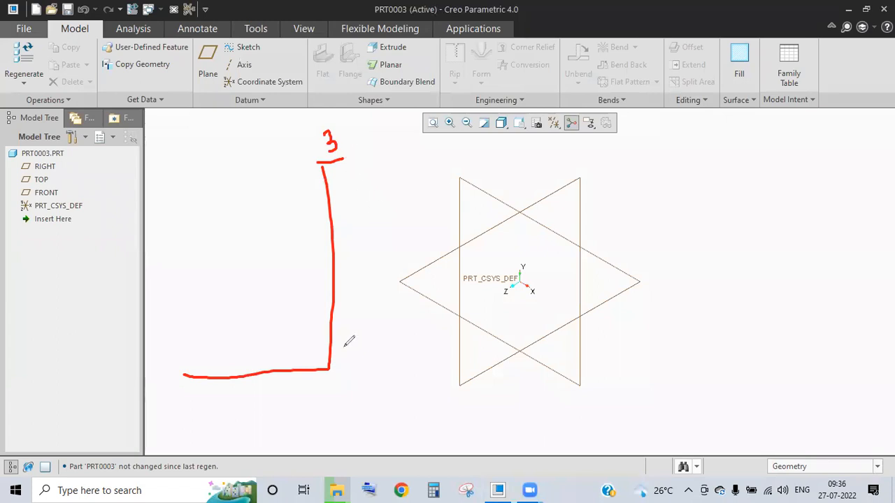
{"action": "left_click_drag", "start_coordinate": [341, 160], "coordinate": [351, 377]}
{"action": "mouse_move", "coordinate": [177, 397]}
{"action": "left_mouse_down"}
{"action": "mouse_move", "coordinate": [334, 389]}
{"action": "mouse_move", "coordinate": [368, 377]}
{"action": "left_mouse_up"}
{"action": "left_click_drag", "start_coordinate": [183, 374], "coordinate": [181, 401]}
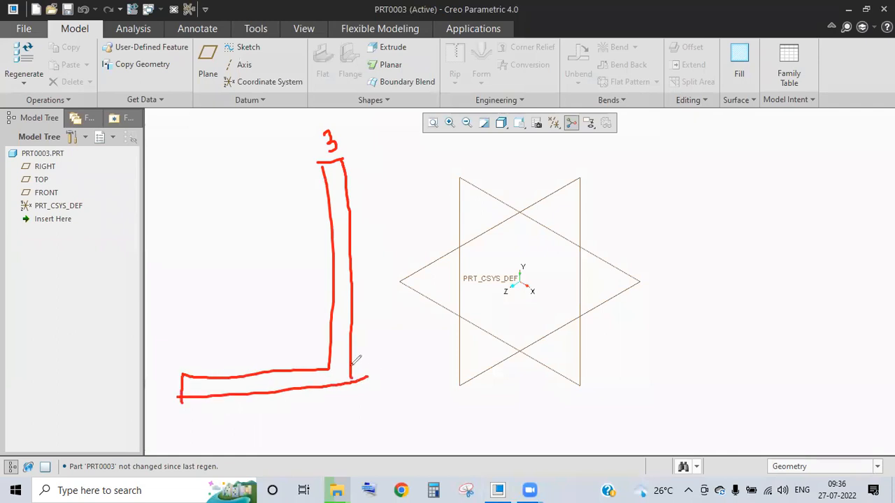
{"action": "left_click_drag", "start_coordinate": [349, 365], "coordinate": [318, 392]}
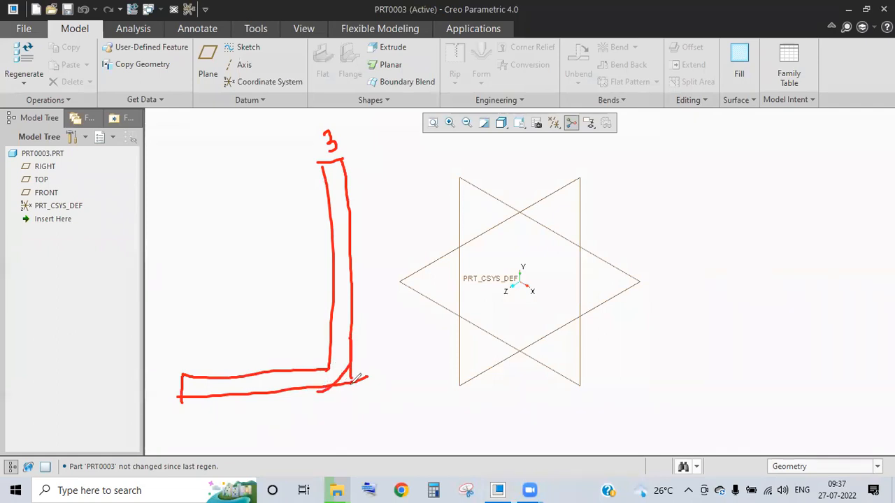
{"action": "mouse_move", "coordinate": [783, 162]}
{"action": "left_mouse_down"}
{"action": "mouse_move", "coordinate": [798, 172]}
{"action": "mouse_move", "coordinate": [796, 223]}
{"action": "left_mouse_up"}
{"action": "left_click", "coordinate": [762, 195]}
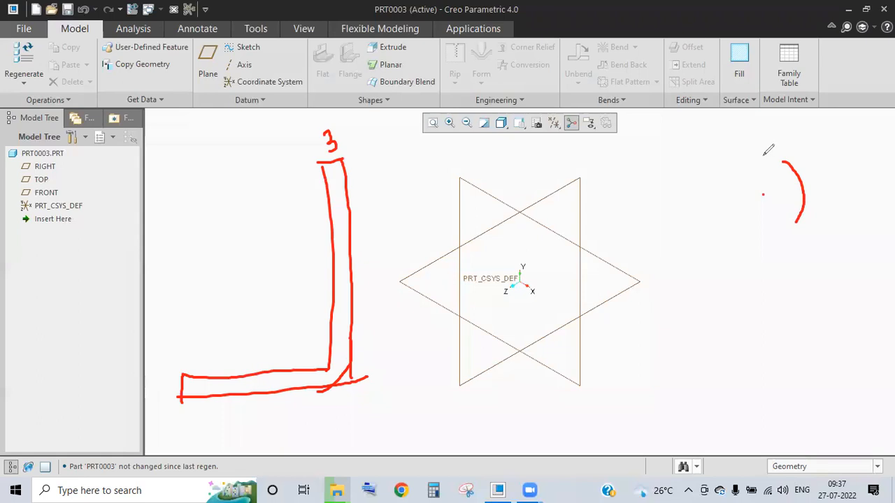
{"action": "mouse_move", "coordinate": [802, 169]}
{"action": "left_mouse_down"}
{"action": "mouse_move", "coordinate": [815, 159]}
{"action": "mouse_move", "coordinate": [819, 171]}
{"action": "mouse_move", "coordinate": [841, 153]}
{"action": "mouse_move", "coordinate": [832, 156]}
{"action": "left_mouse_up"}
{"action": "mouse_move", "coordinate": [757, 149]}
{"action": "left_mouse_down"}
{"action": "mouse_move", "coordinate": [763, 194]}
{"action": "mouse_move", "coordinate": [714, 203]}
{"action": "left_mouse_up"}
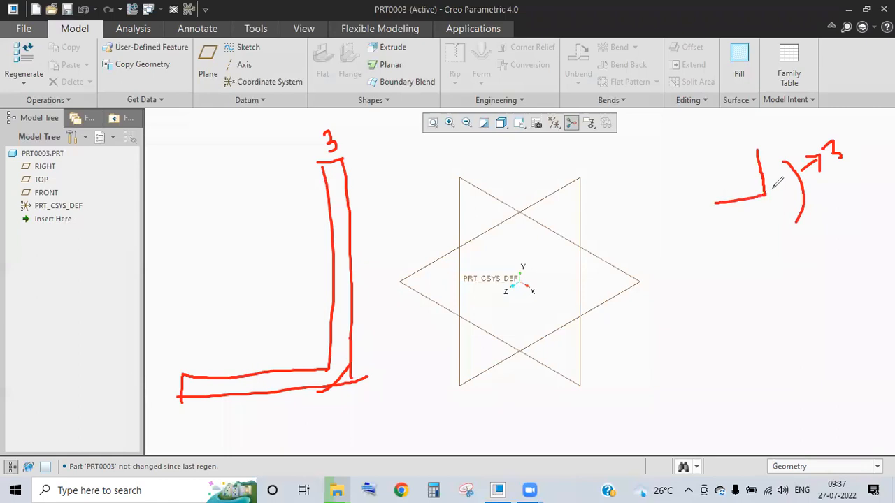
{"action": "mouse_move", "coordinate": [767, 195]}
{"action": "left_mouse_down"}
{"action": "mouse_move", "coordinate": [769, 183]}
{"action": "mouse_move", "coordinate": [766, 195]}
{"action": "left_mouse_up"}
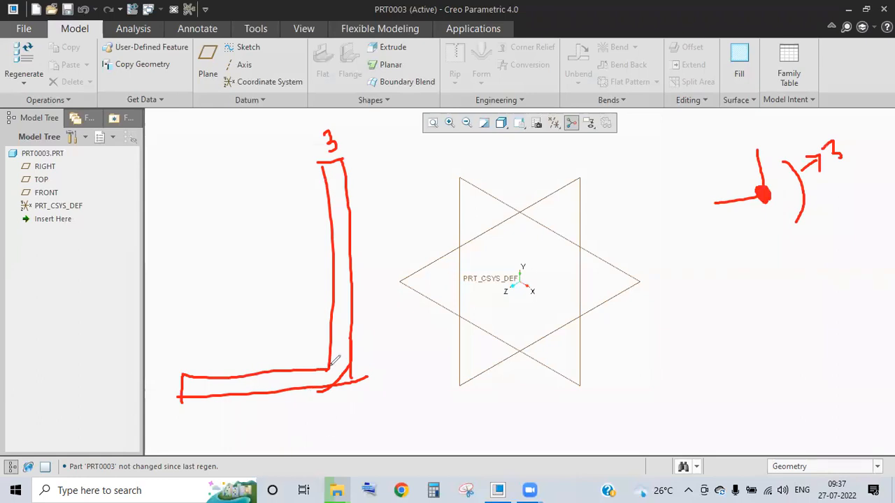
{"action": "left_click_drag", "start_coordinate": [331, 355], "coordinate": [319, 367]}
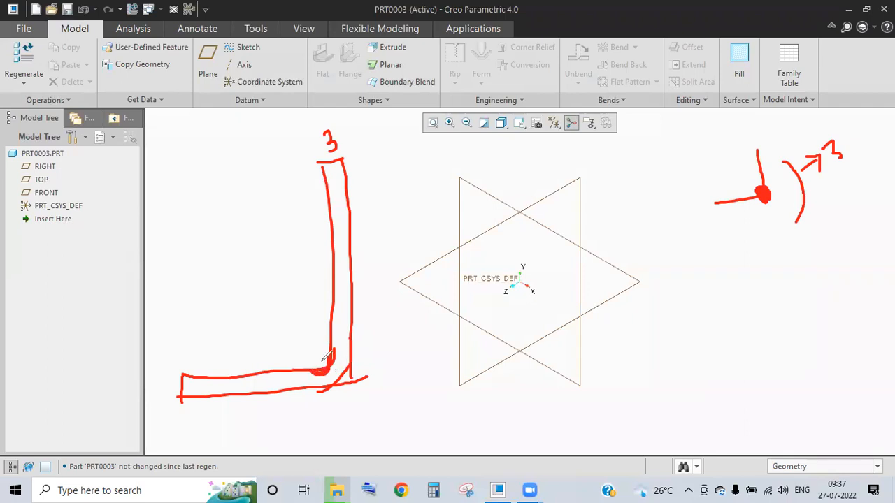
{"action": "left_click_drag", "start_coordinate": [334, 379], "coordinate": [346, 376]}
{"action": "left_click", "coordinate": [773, 281]}
{"action": "mouse_move", "coordinate": [781, 262]}
{"action": "left_mouse_down"}
{"action": "mouse_move", "coordinate": [810, 280]}
{"action": "mouse_move", "coordinate": [811, 292]}
{"action": "left_mouse_up"}
{"action": "mouse_move", "coordinate": [792, 233]}
{"action": "left_mouse_down"}
{"action": "mouse_move", "coordinate": [865, 276]}
{"action": "mouse_move", "coordinate": [854, 301]}
{"action": "left_mouse_up"}
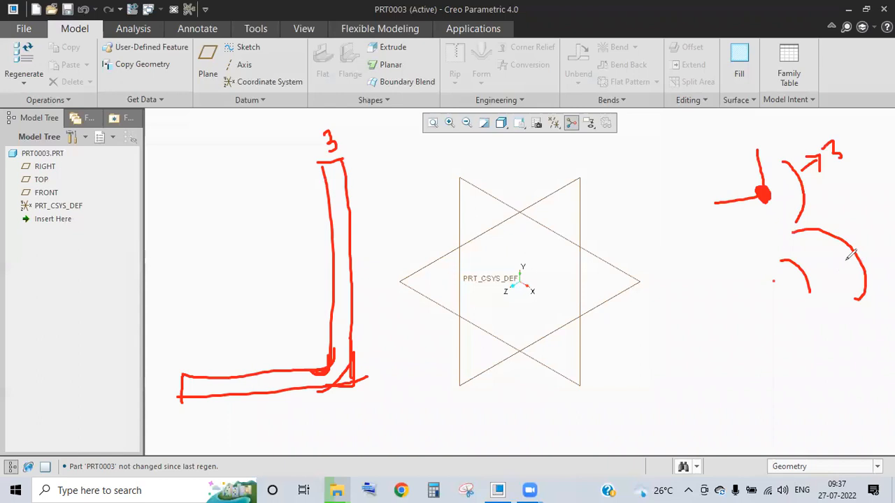
{"action": "left_click", "coordinate": [649, 111]}
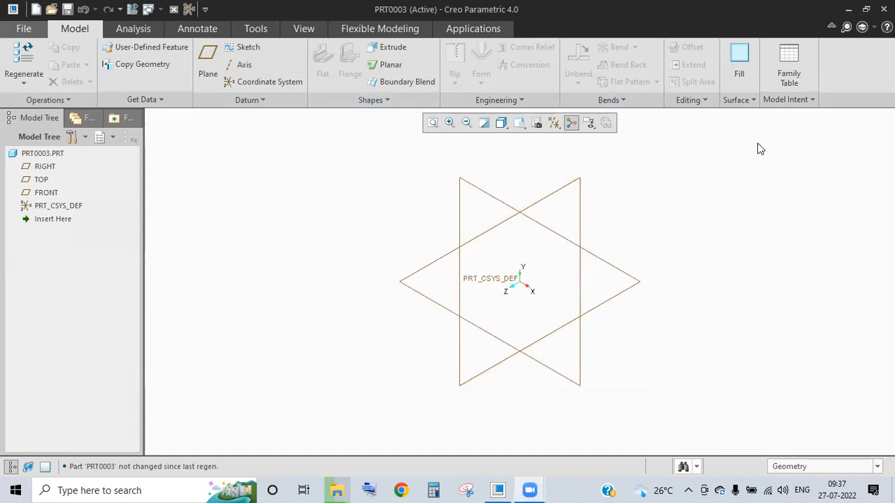
- Sketch a rectangle on the RIGHT plane as Sketch 1
{"action": "left_click", "coordinate": [243, 47]}
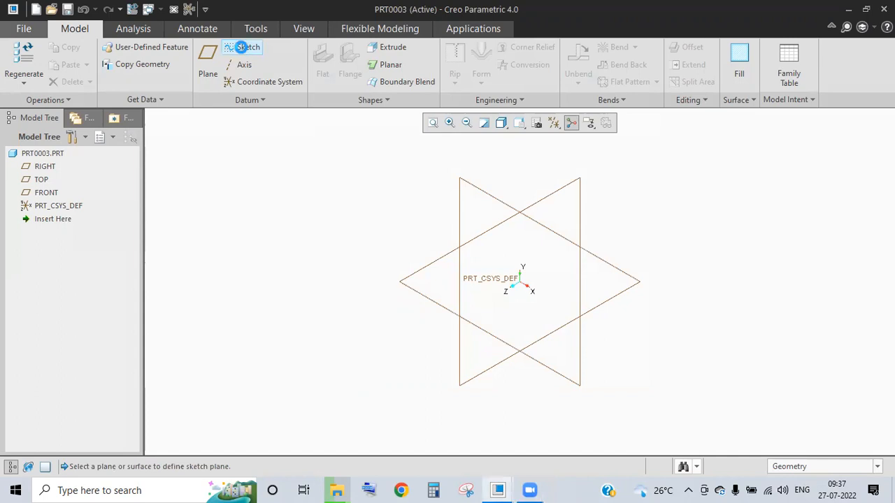
{"action": "left_click", "coordinate": [488, 199]}
{"action": "left_click", "coordinate": [826, 305]}
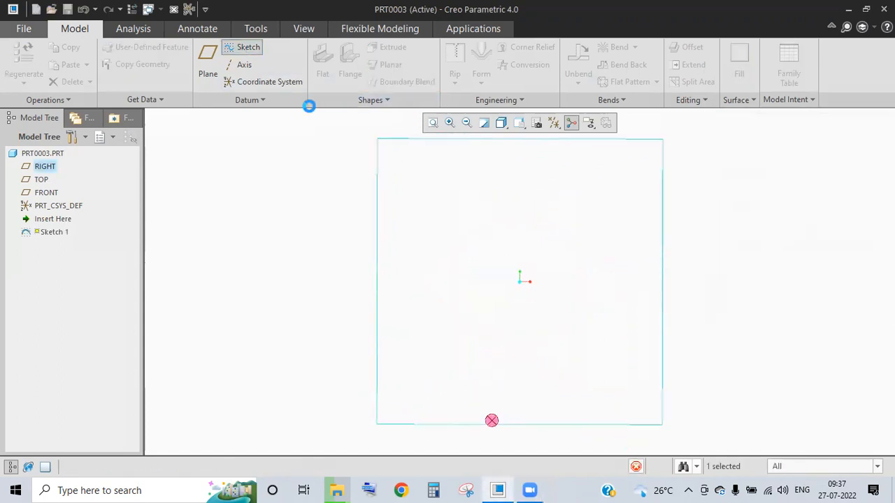
{"action": "left_click", "coordinate": [305, 64]}
{"action": "left_click", "coordinate": [396, 169]}
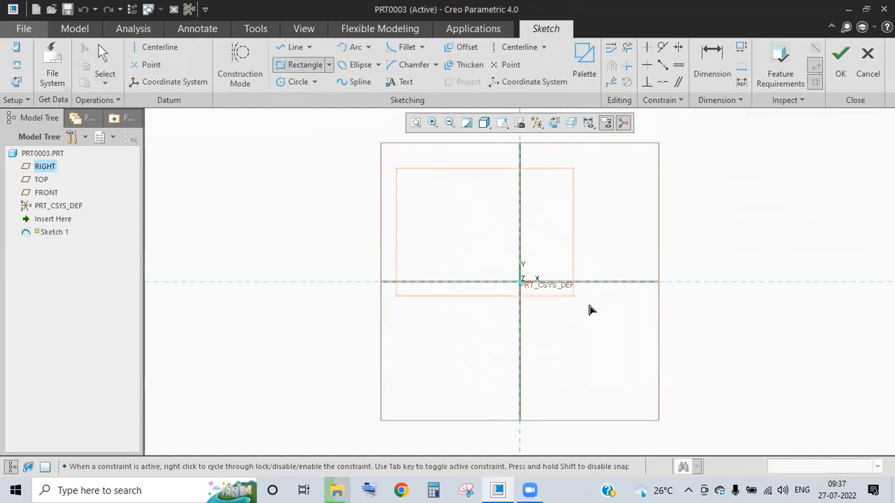
{"action": "left_click", "coordinate": [690, 409]}
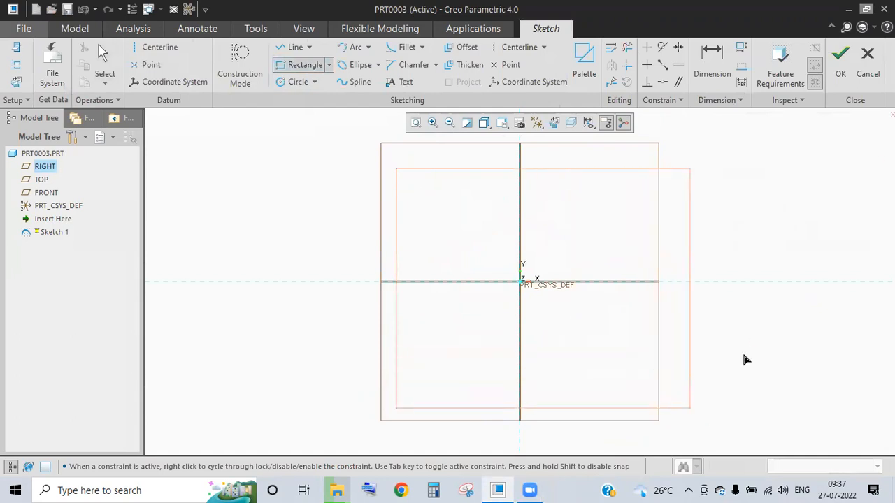
{"action": "left_click", "coordinate": [842, 57]}
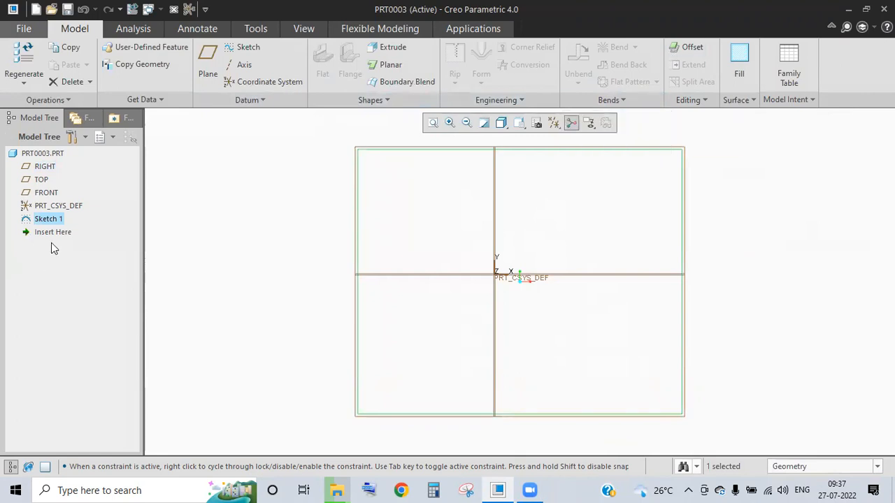
- Edit Sketch 1 so the rectangle's width and height are both 250
{"action": "double_click", "coordinate": [48, 219]}
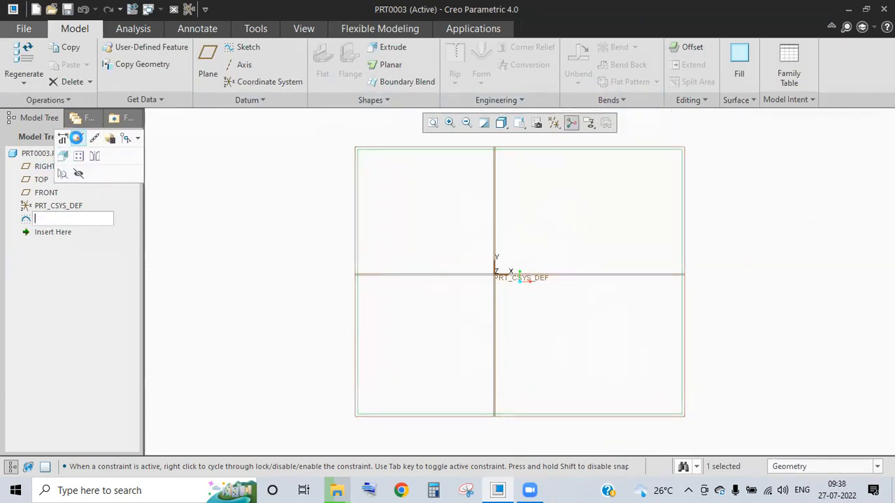
{"action": "left_click", "coordinate": [78, 138]}
{"action": "scroll", "coordinate": [614, 174], "scroll_direction": "up", "scroll_amount": 3}
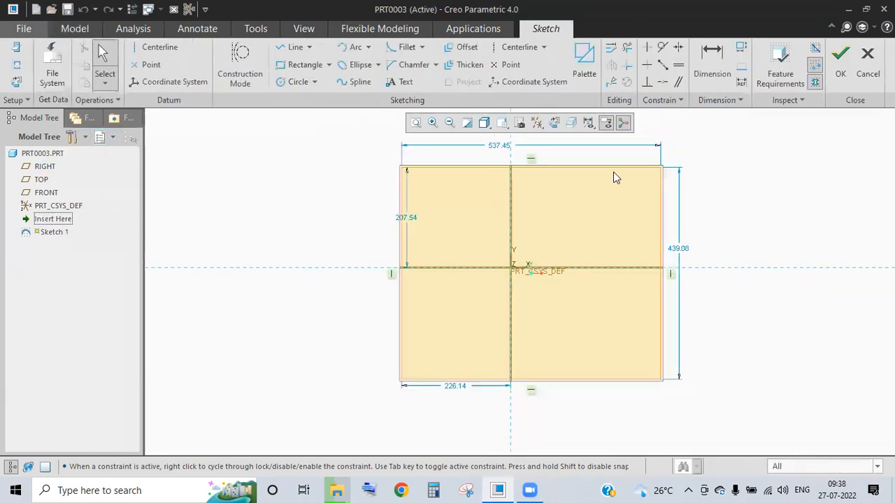
{"action": "left_click", "coordinate": [563, 173]}
{"action": "double_click", "coordinate": [563, 173]}
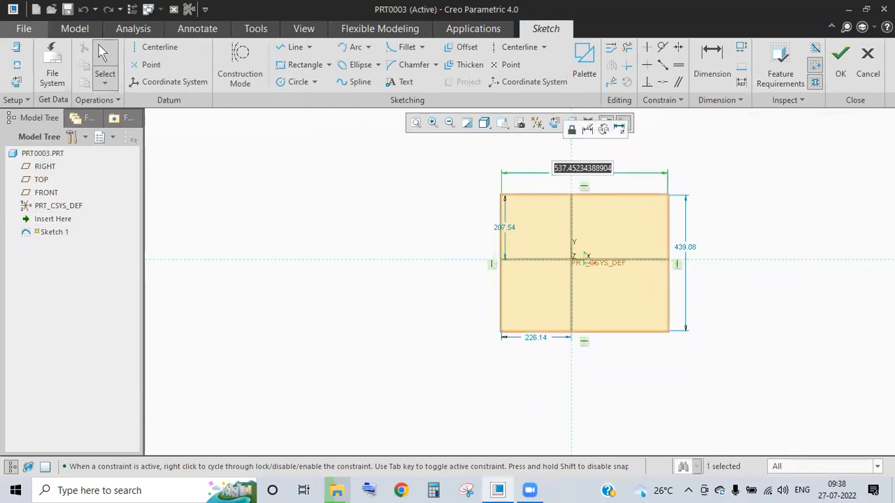
{"action": "type", "text": "250"}
{"action": "key", "text": "Return"}
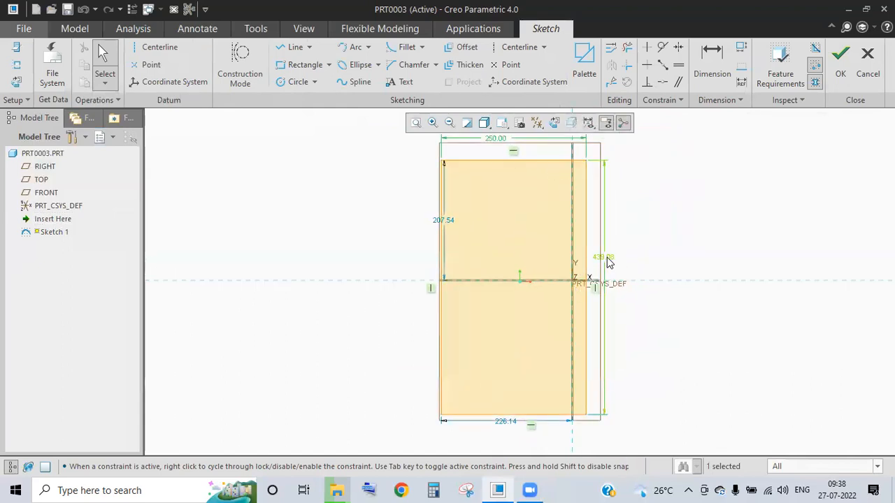
{"action": "double_click", "coordinate": [606, 258]}
{"action": "type", "text": "250"}
{"action": "key", "text": "Return"}
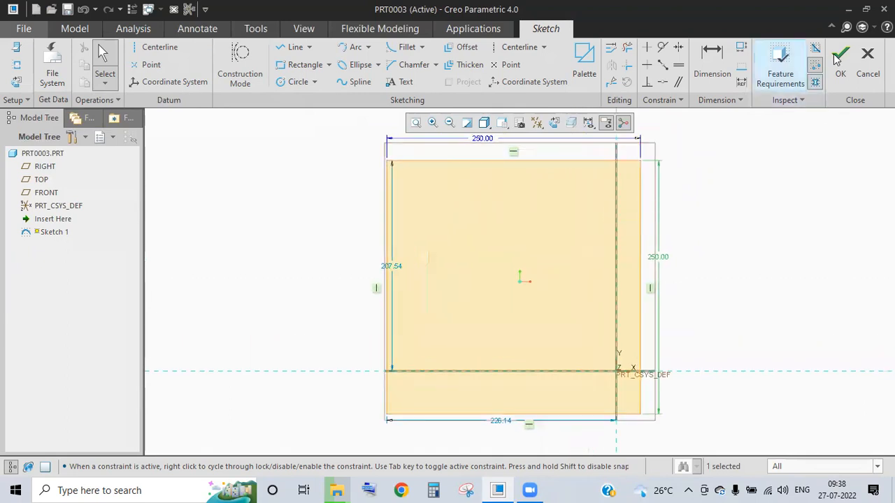
{"action": "left_click", "coordinate": [838, 61]}
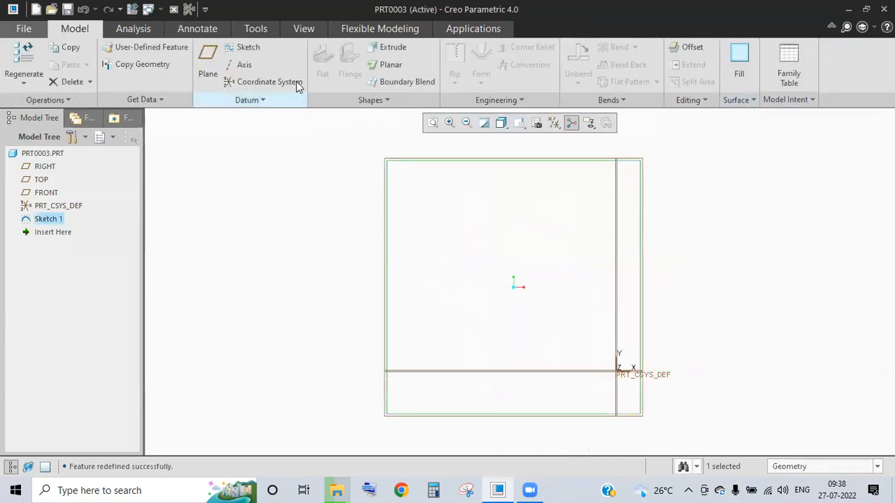
- Make Planar 1 from Sketch 1 at 3.00 thickness and view it obliquely
{"action": "left_click", "coordinate": [388, 64]}
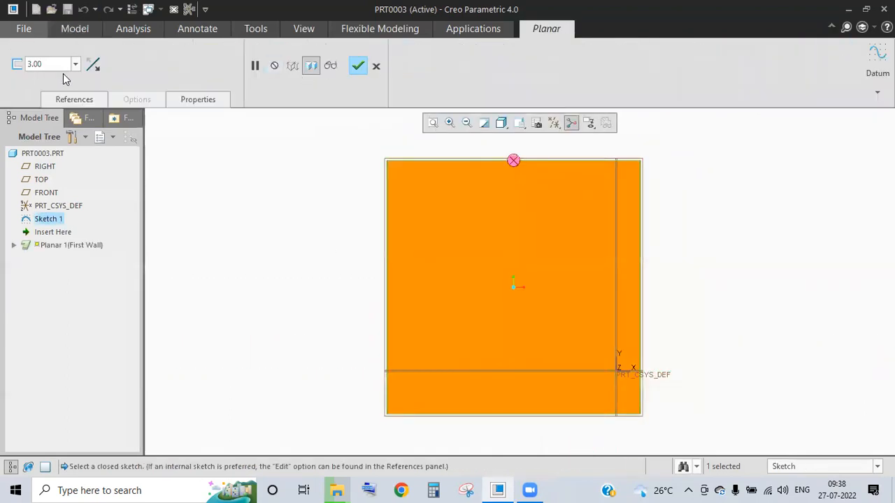
{"action": "left_click", "coordinate": [357, 65]}
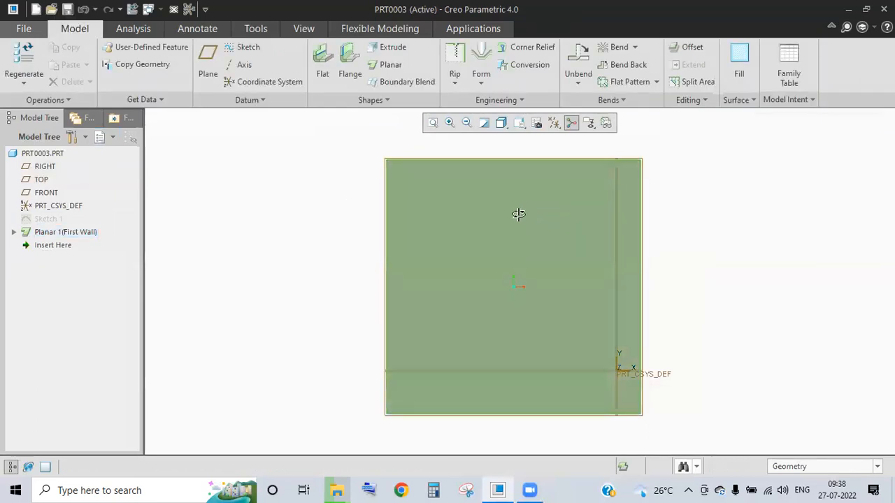
{"action": "middle_click_drag", "start_coordinate": [521, 211], "coordinate": [600, 254]}
{"action": "scroll", "coordinate": [693, 218], "scroll_direction": "down", "scroll_amount": 2}
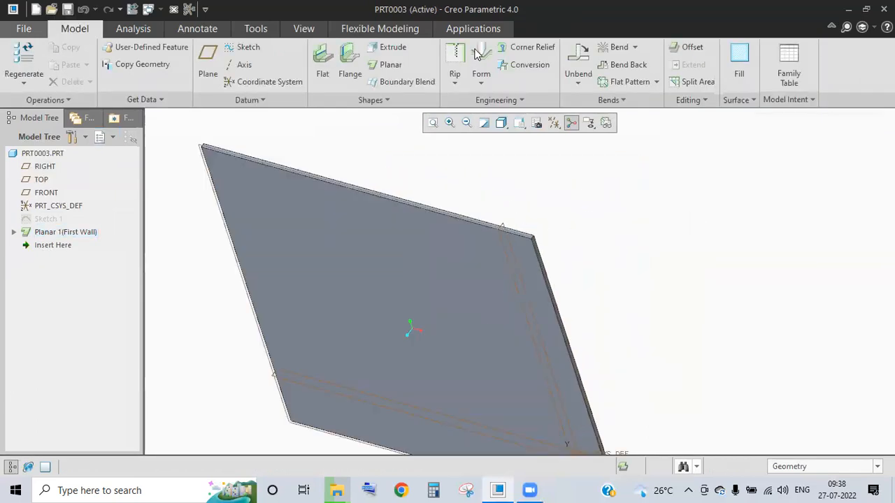
- Start a Punch Form feature and browse for a form reference model such as prt0002.prt
{"action": "left_click", "coordinate": [481, 85]}
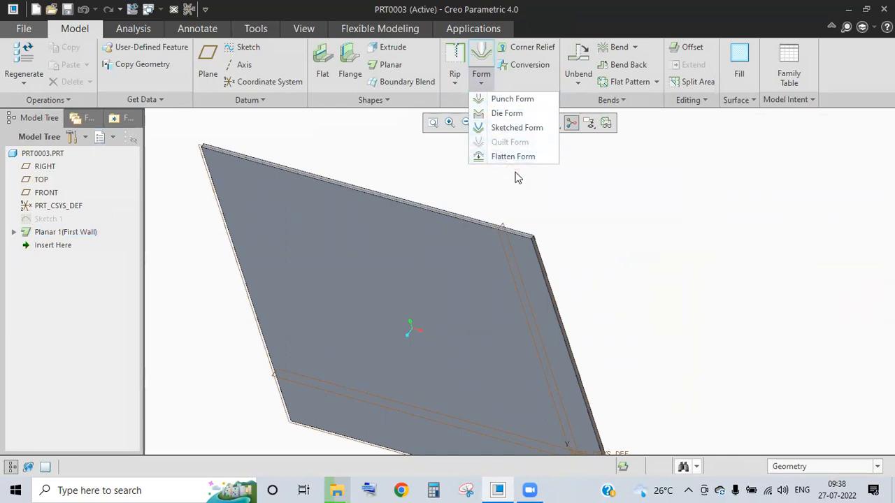
{"action": "left_click", "coordinate": [537, 102]}
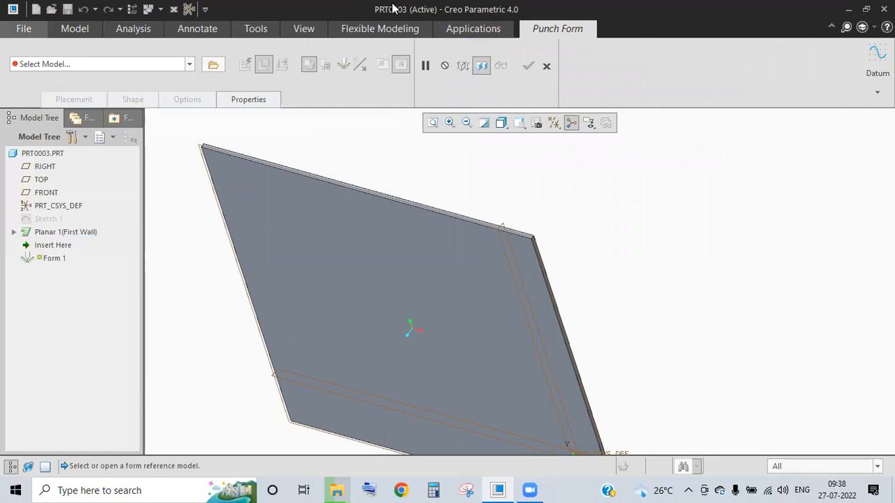
{"action": "mouse_move", "coordinate": [625, 235]}
{"action": "left_mouse_down"}
{"action": "mouse_move", "coordinate": [655, 225]}
{"action": "mouse_move", "coordinate": [742, 161]}
{"action": "mouse_move", "coordinate": [792, 179]}
{"action": "mouse_move", "coordinate": [795, 197]}
{"action": "mouse_move", "coordinate": [809, 192]}
{"action": "left_mouse_up"}
{"action": "mouse_move", "coordinate": [648, 179]}
{"action": "left_mouse_down"}
{"action": "mouse_move", "coordinate": [744, 144]}
{"action": "mouse_move", "coordinate": [776, 162]}
{"action": "left_mouse_up"}
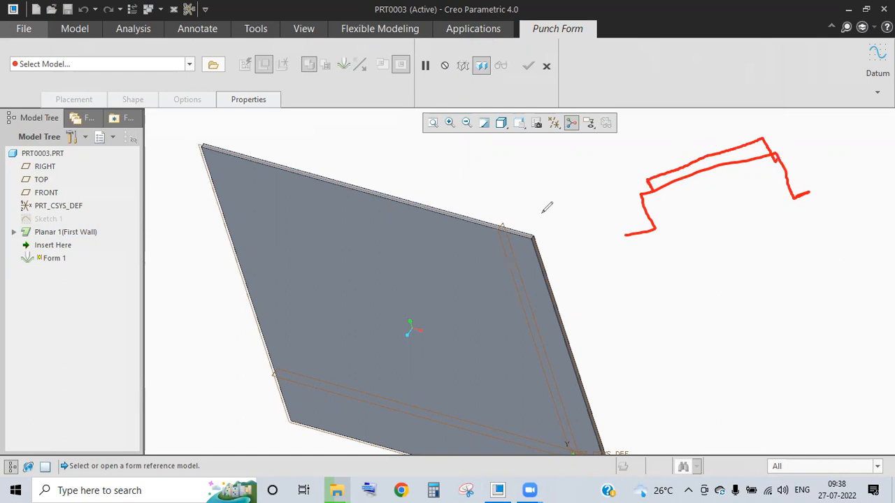
{"action": "left_click", "coordinate": [627, 116]}
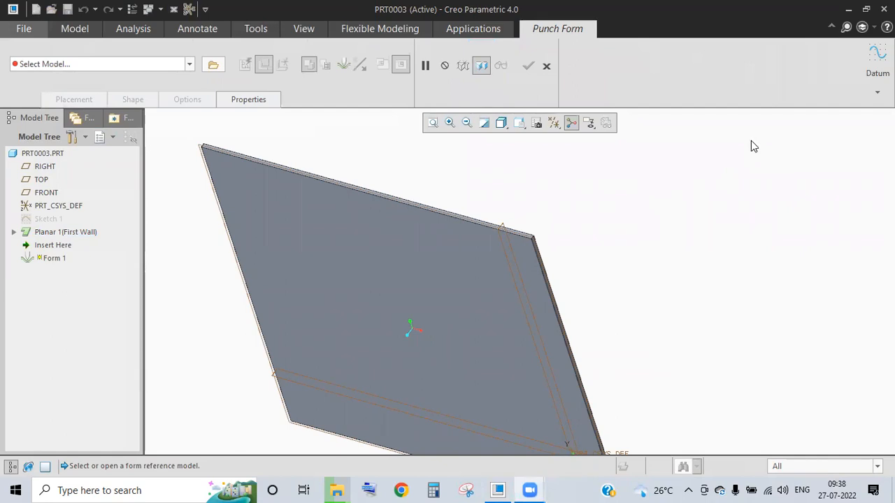
{"action": "left_click", "coordinate": [212, 64]}
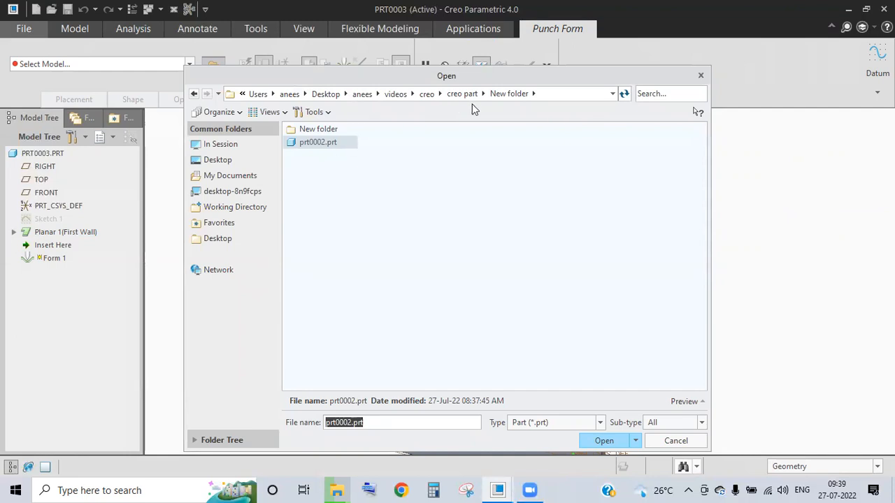
- Look through the New folder, Desktop, Users and the desktop creo folder for a punch model
{"action": "double_click", "coordinate": [324, 131]}
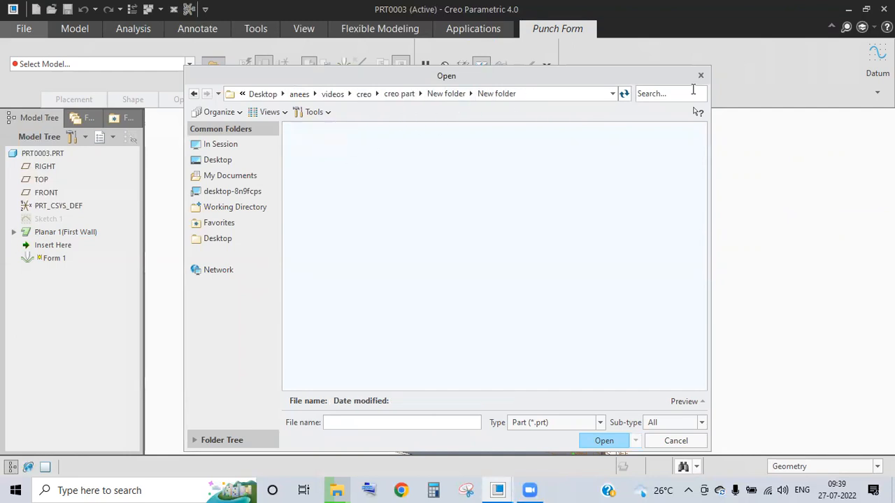
{"action": "key", "text": "Escape"}
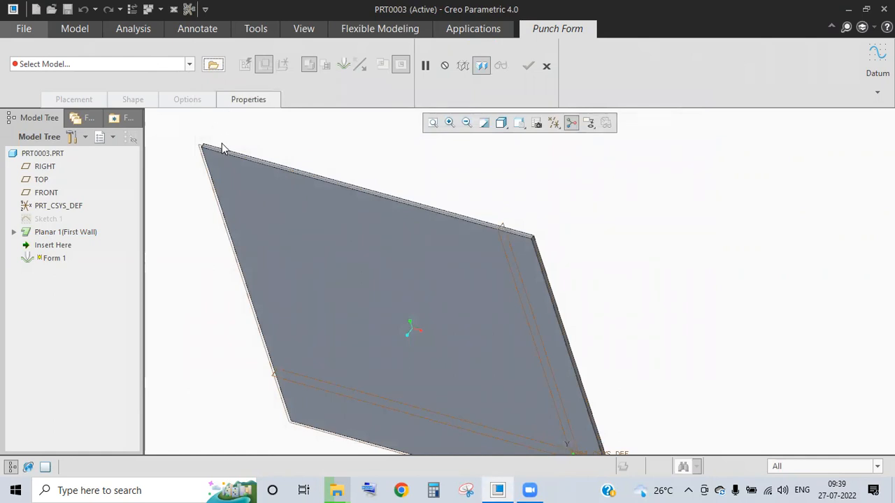
{"action": "left_click", "coordinate": [214, 65]}
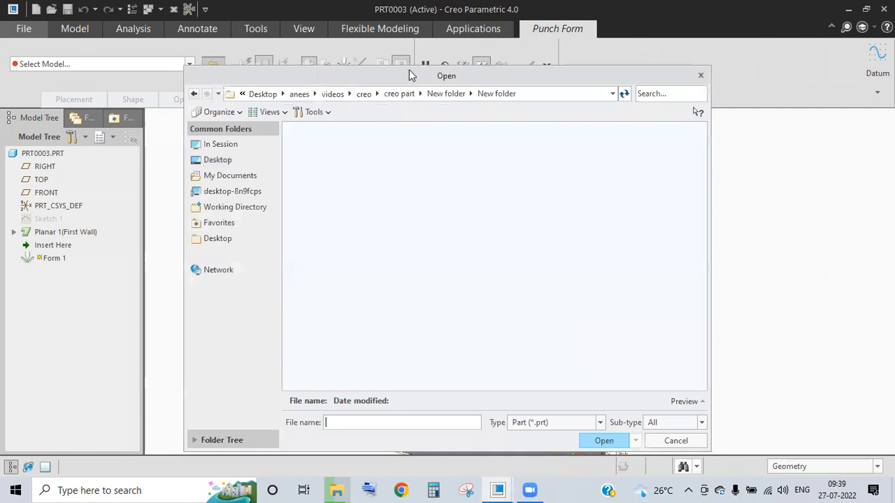
{"action": "left_click", "coordinate": [447, 93]}
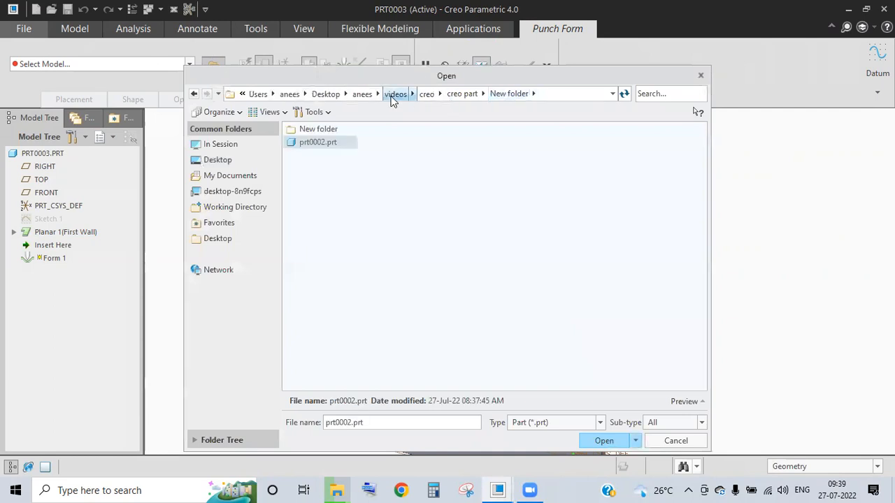
{"action": "double_click", "coordinate": [308, 130]}
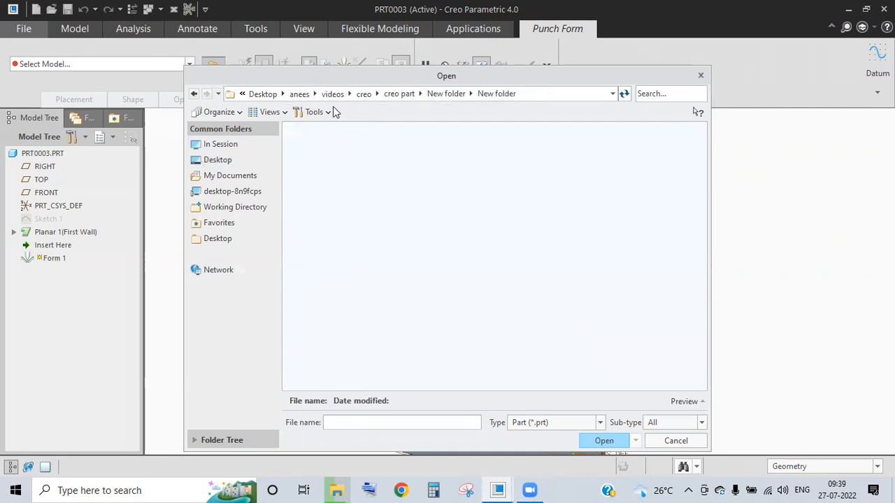
{"action": "left_click", "coordinate": [256, 212]}
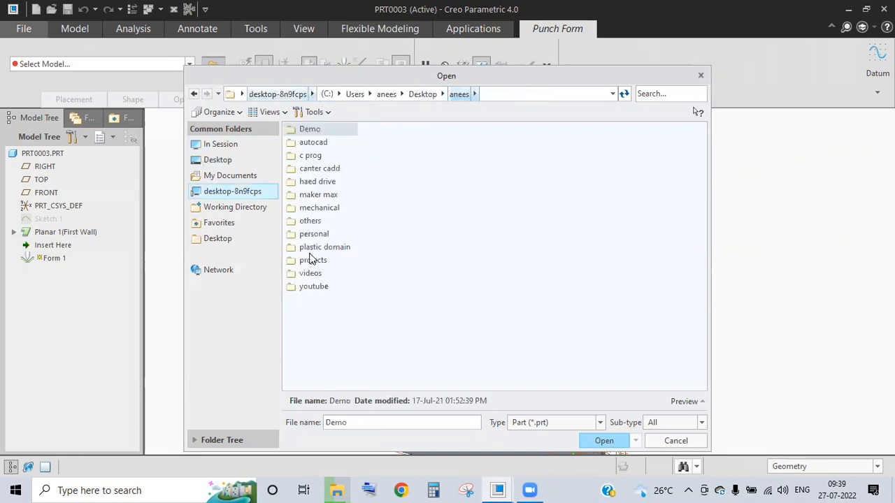
{"action": "left_click", "coordinate": [224, 161]}
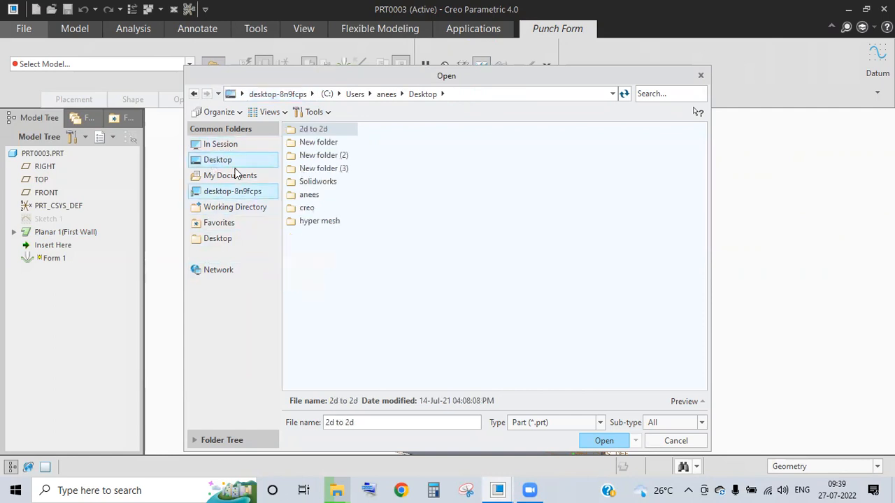
{"action": "left_click", "coordinate": [219, 245]}
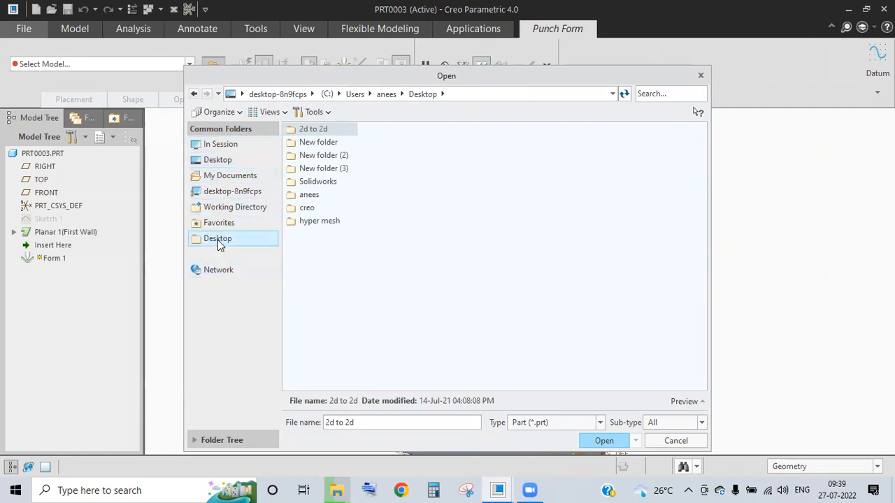
{"action": "left_click", "coordinate": [353, 94]}
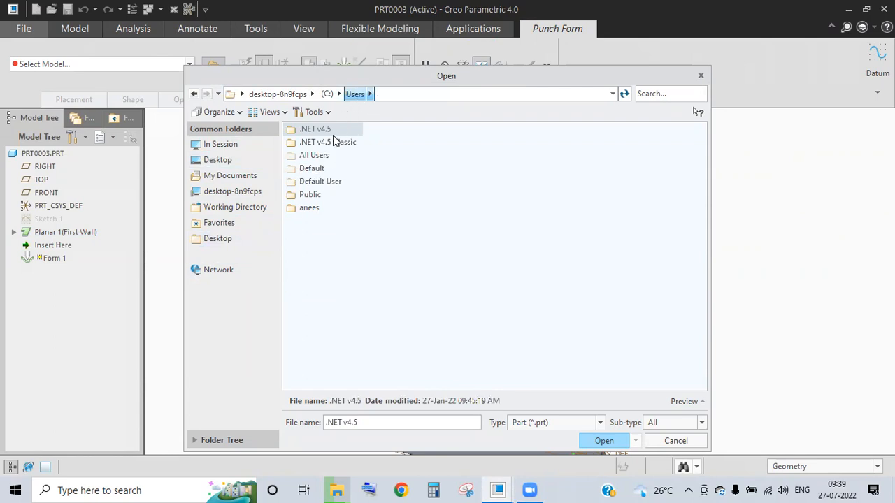
{"action": "double_click", "coordinate": [310, 208]}
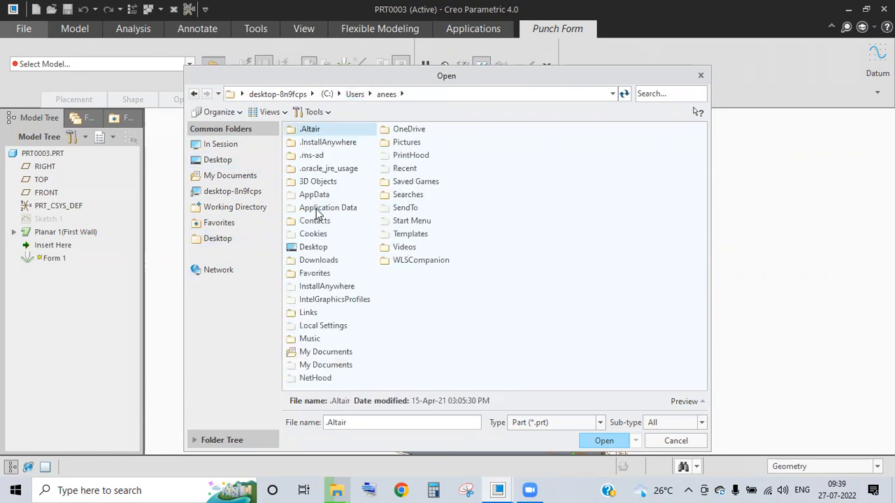
{"action": "left_click", "coordinate": [213, 160]}
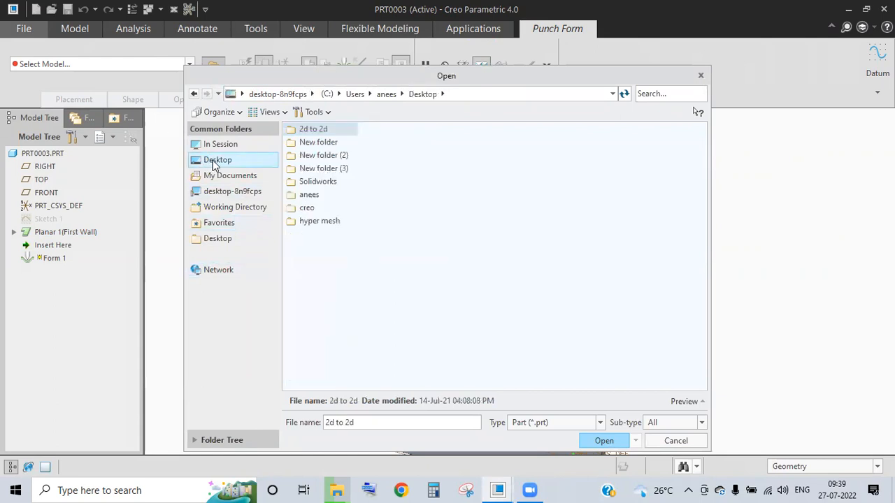
{"action": "left_click", "coordinate": [305, 206]}
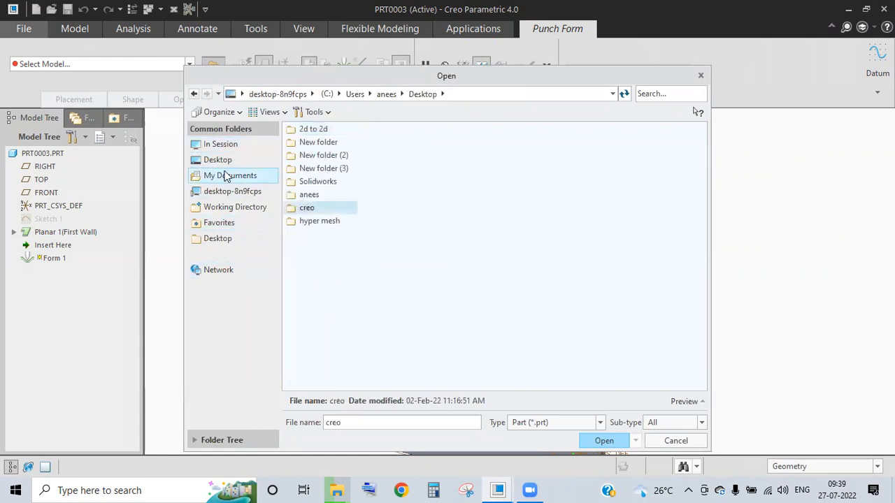
- Browse from the C: drive through Program Files and PTC into Creo 4.0's View Express folder
{"action": "left_click", "coordinate": [227, 193]}
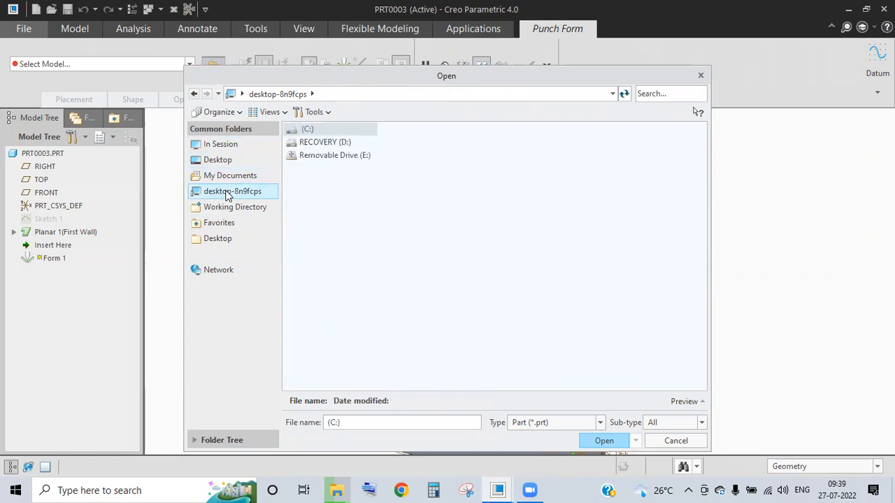
{"action": "double_click", "coordinate": [325, 130]}
{"action": "left_click", "coordinate": [332, 181]}
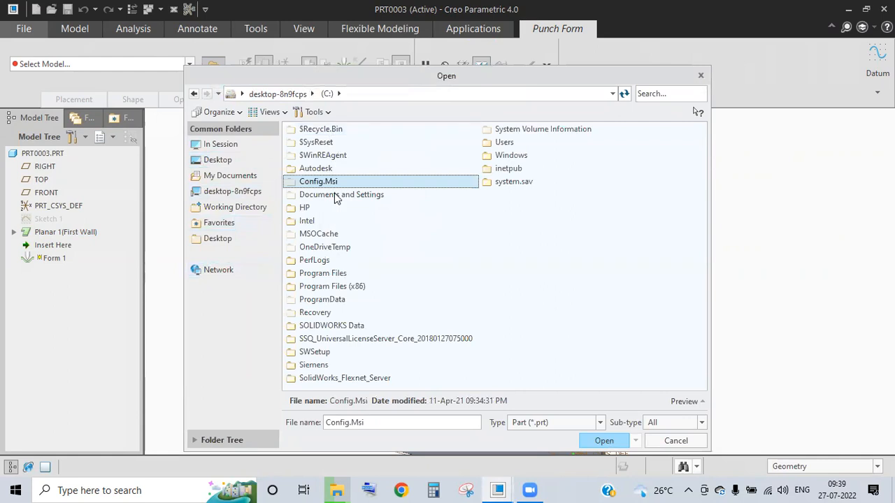
{"action": "double_click", "coordinate": [330, 274]}
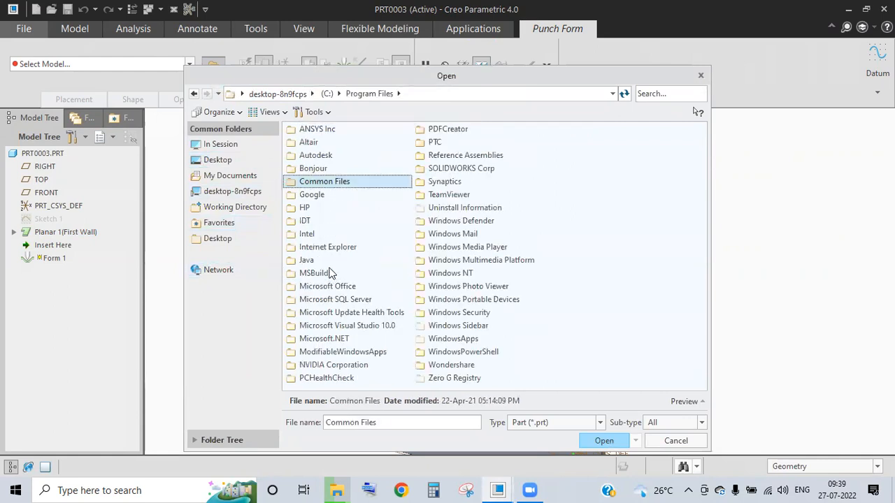
{"action": "type", "text": "pd"}
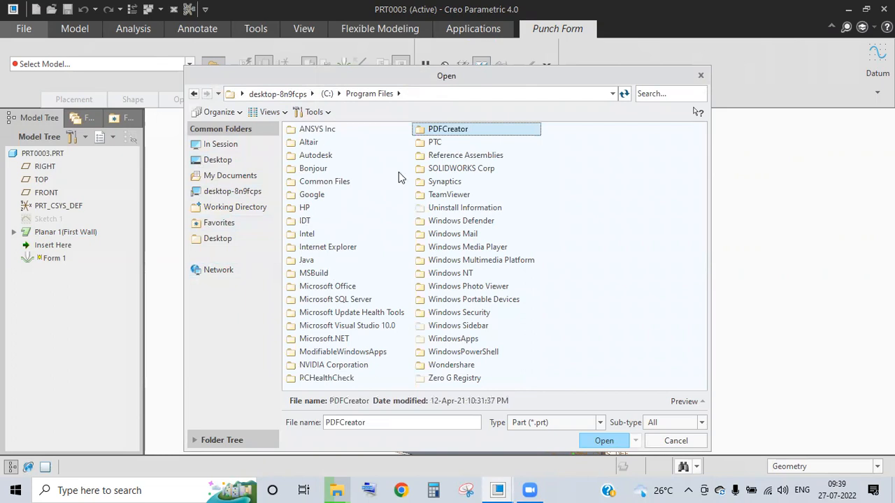
{"action": "double_click", "coordinate": [437, 142]}
{"action": "double_click", "coordinate": [323, 144]}
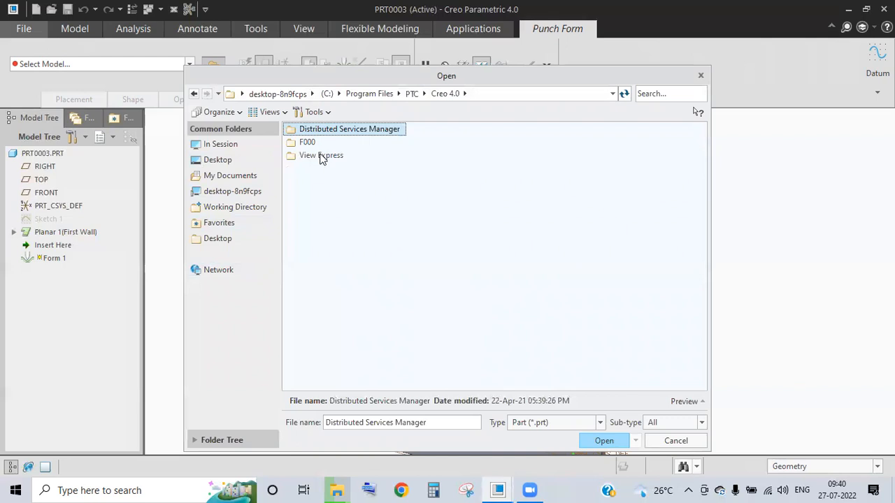
{"action": "double_click", "coordinate": [321, 156]}
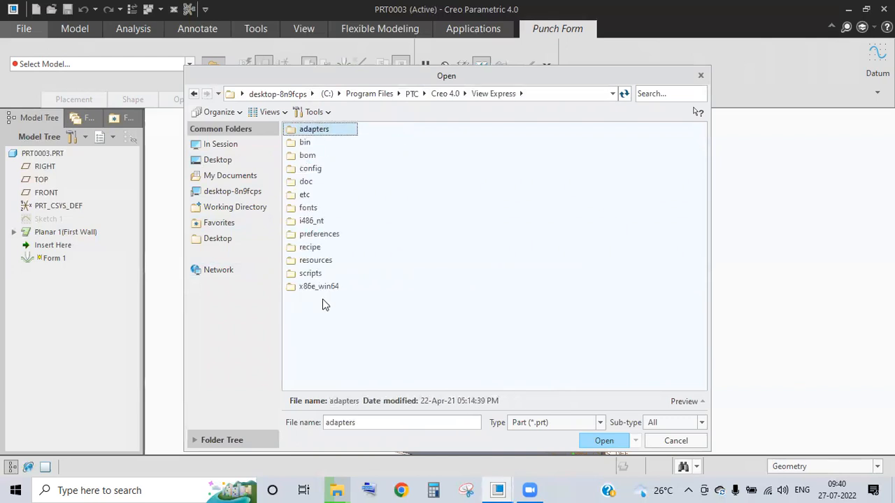
- Explore Creo 4.0's F000 folder, including Common Files, Parametric and install, then return to View Express
{"action": "left_click", "coordinate": [195, 93]}
{"action": "double_click", "coordinate": [310, 143]}
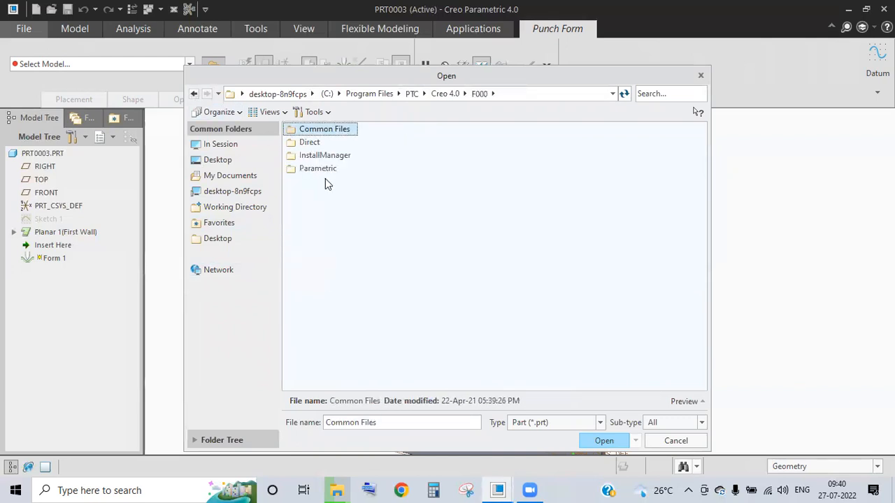
{"action": "double_click", "coordinate": [336, 130]}
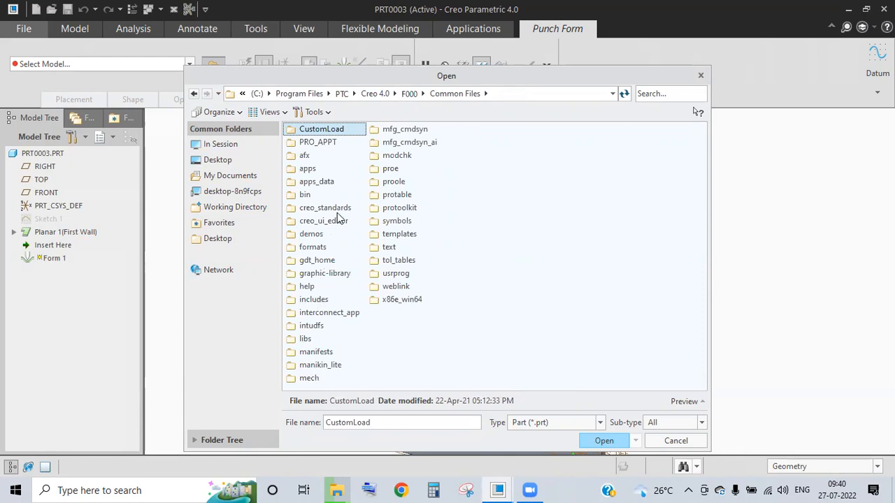
{"action": "left_click", "coordinate": [193, 93]}
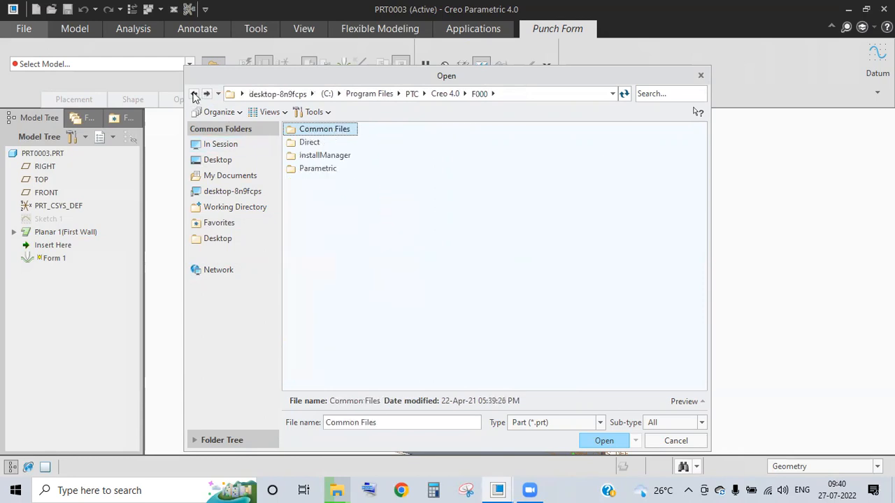
{"action": "double_click", "coordinate": [314, 170]}
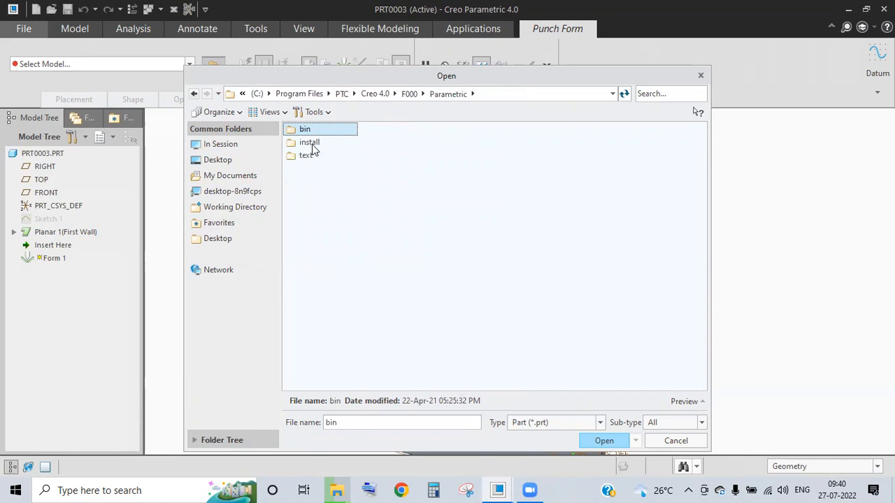
{"action": "double_click", "coordinate": [310, 142]}
{"action": "left_click", "coordinate": [194, 95]}
{"action": "left_click", "coordinate": [194, 94]}
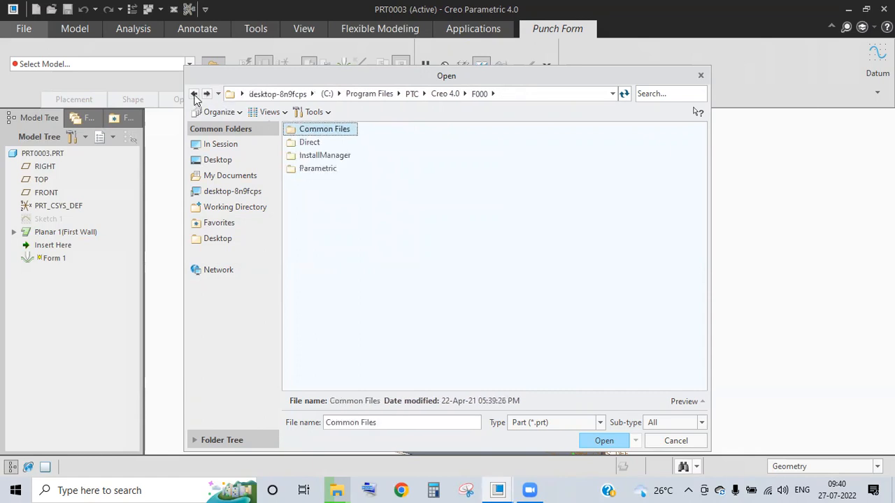
{"action": "double_click", "coordinate": [326, 168]}
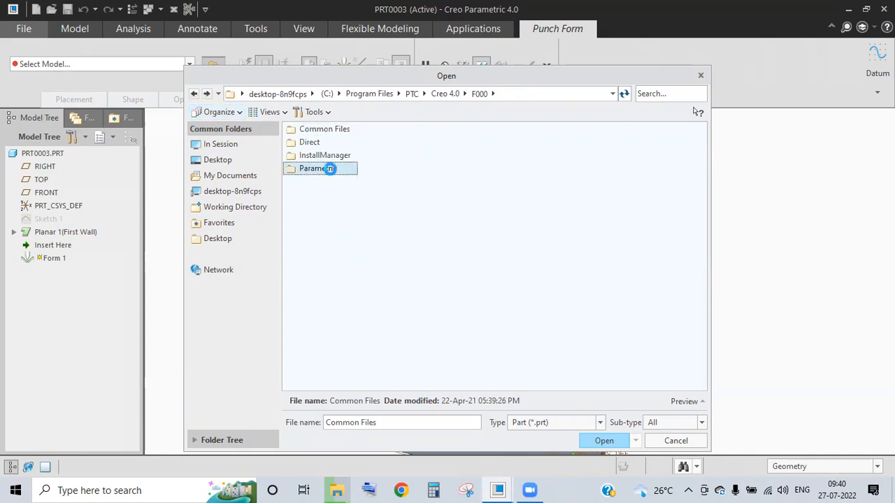
{"action": "left_click", "coordinate": [195, 95]}
{"action": "left_click", "coordinate": [194, 94]}
{"action": "left_click", "coordinate": [308, 144]}
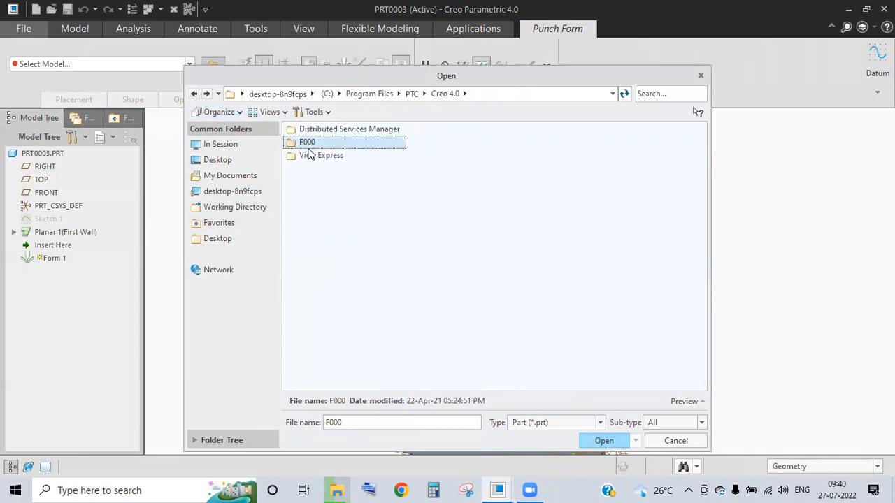
{"action": "double_click", "coordinate": [325, 145]}
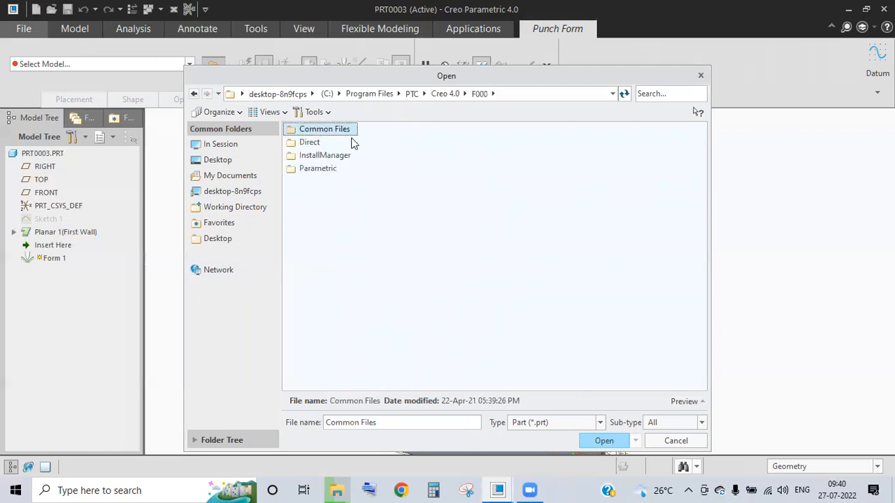
{"action": "left_click", "coordinate": [195, 94]}
{"action": "double_click", "coordinate": [315, 155]}
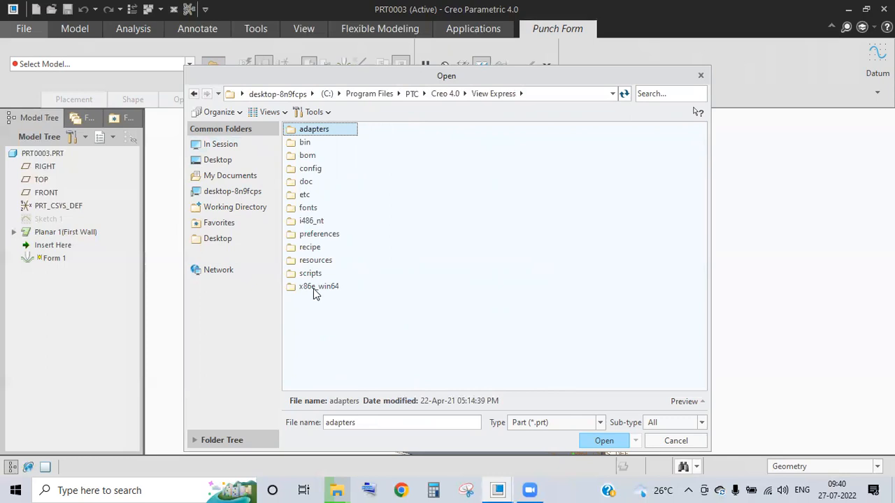
- Check View Express's config, doc, en and pvexpress folders, then close the browser without choosing
{"action": "double_click", "coordinate": [309, 168]}
{"action": "left_click", "coordinate": [195, 94]}
{"action": "double_click", "coordinate": [309, 184]}
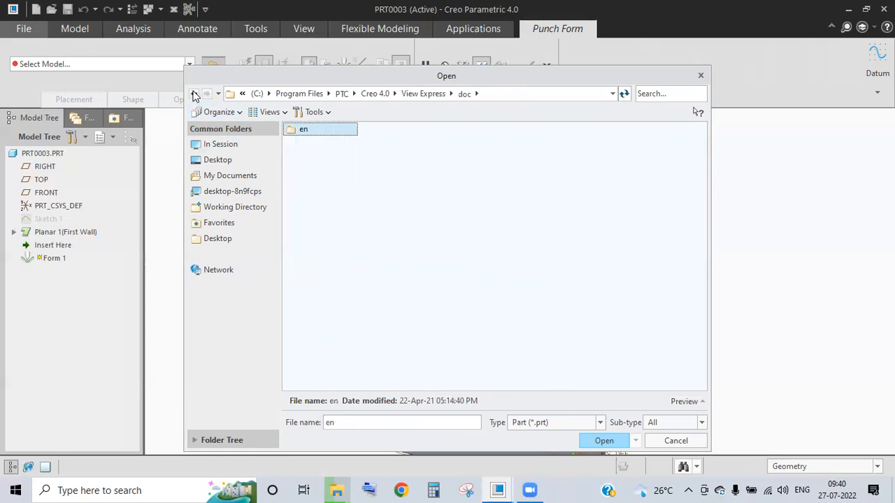
{"action": "double_click", "coordinate": [301, 133]}
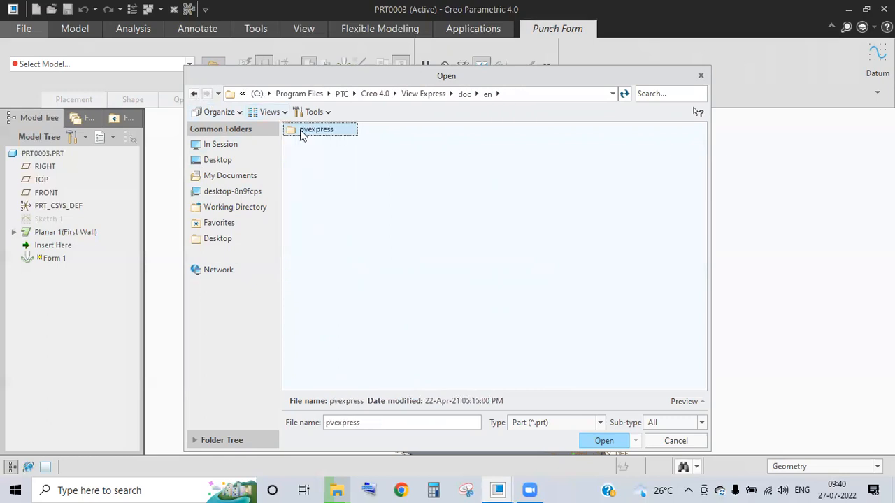
{"action": "double_click", "coordinate": [303, 133]}
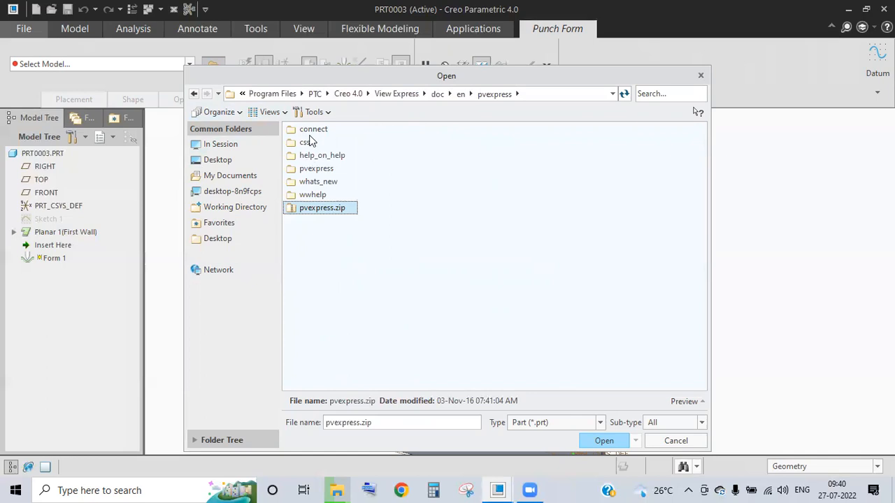
{"action": "double_click", "coordinate": [193, 94]}
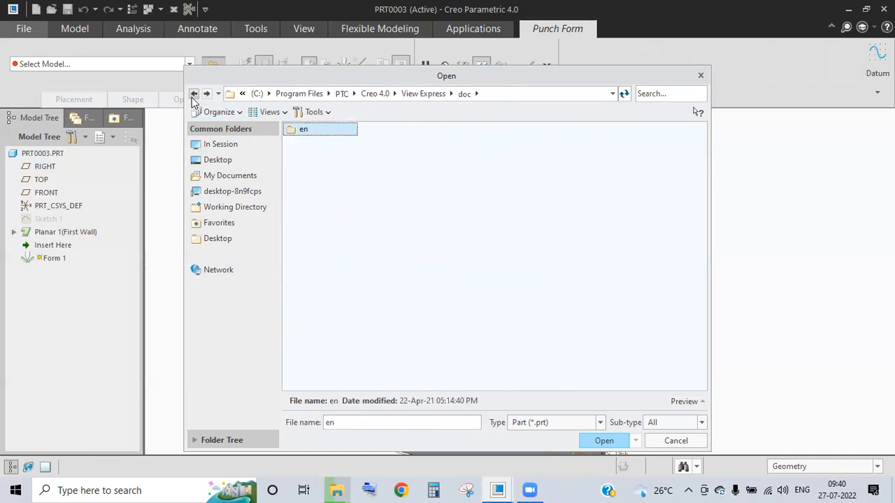
{"action": "left_click", "coordinate": [193, 94]}
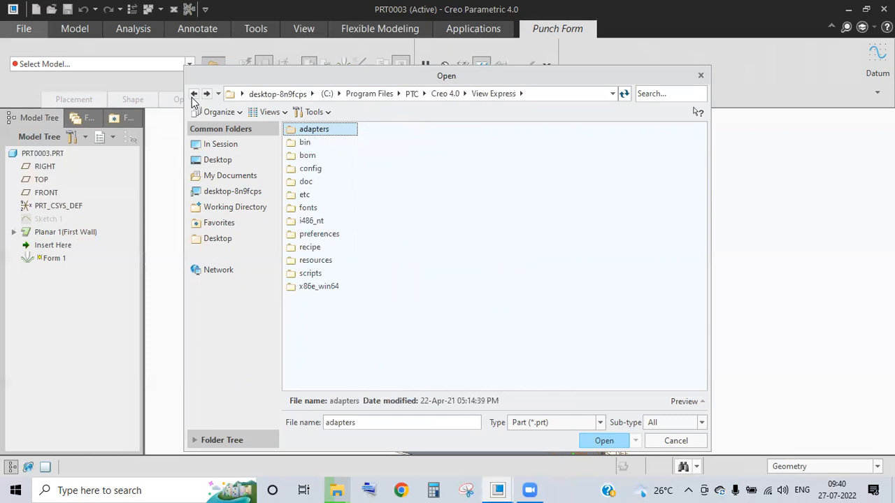
{"action": "left_click", "coordinate": [700, 75]}
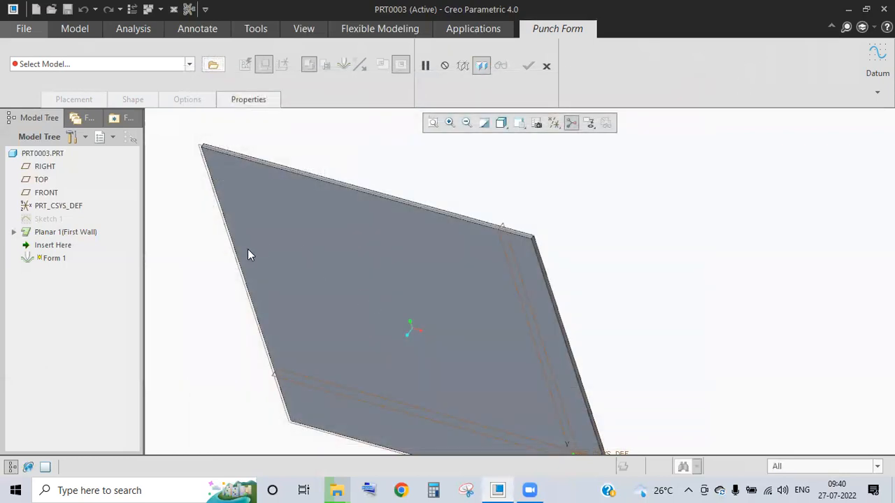
- Show the built-in punch form list, then browse the disk for a form model
{"action": "middle_click_drag", "start_coordinate": [248, 248], "coordinate": [267, 231]}
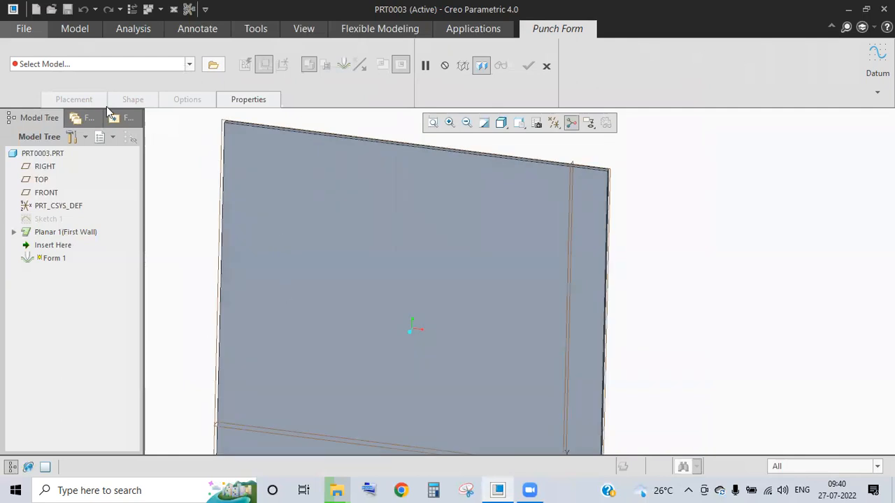
{"action": "left_click", "coordinate": [99, 64]}
{"action": "left_click", "coordinate": [188, 65]}
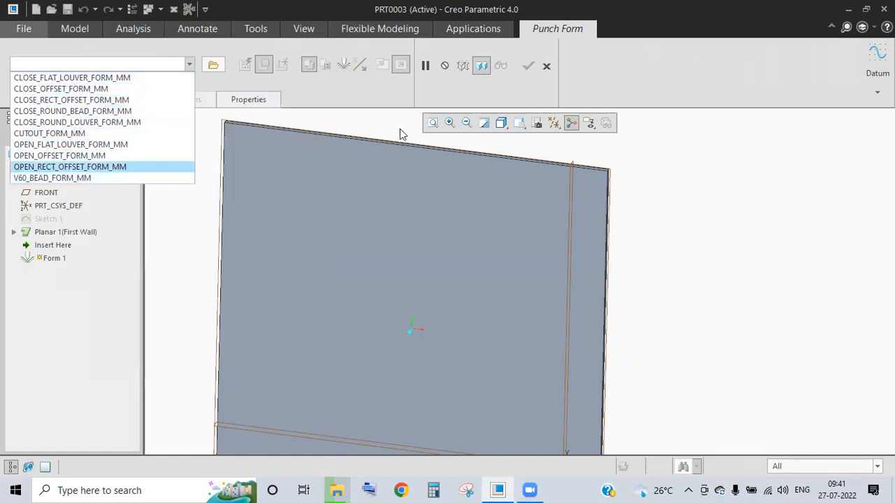
{"action": "left_click", "coordinate": [212, 65]}
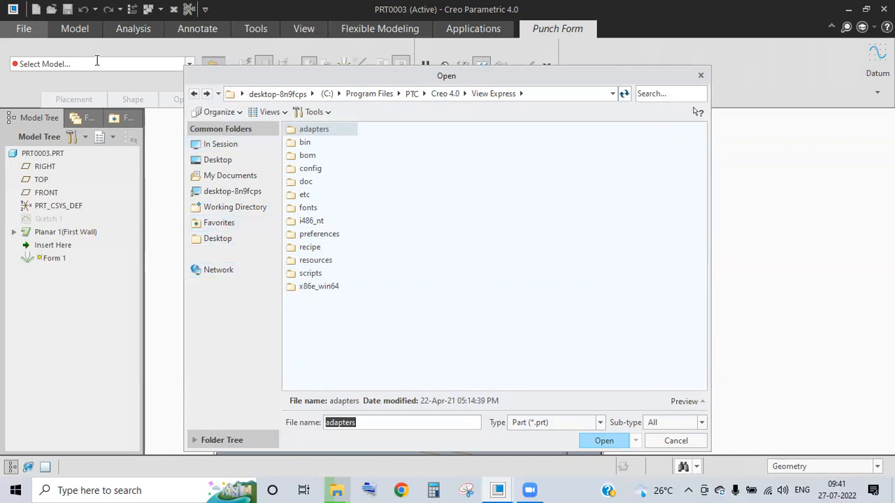
- Try prt0003.prt from Desktop > videos > creo as the form model, then close the browser
{"action": "left_click", "coordinate": [190, 63]}
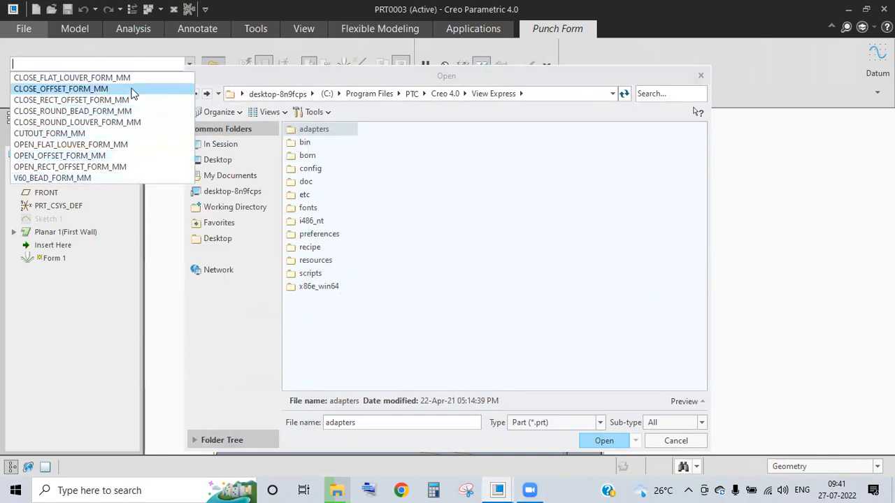
{"action": "mouse_move", "coordinate": [135, 74]}
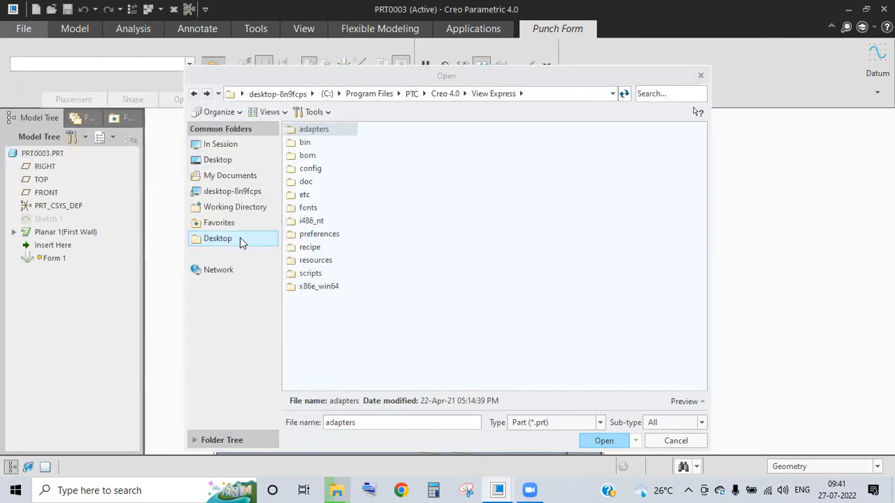
{"action": "left_click", "coordinate": [220, 239]}
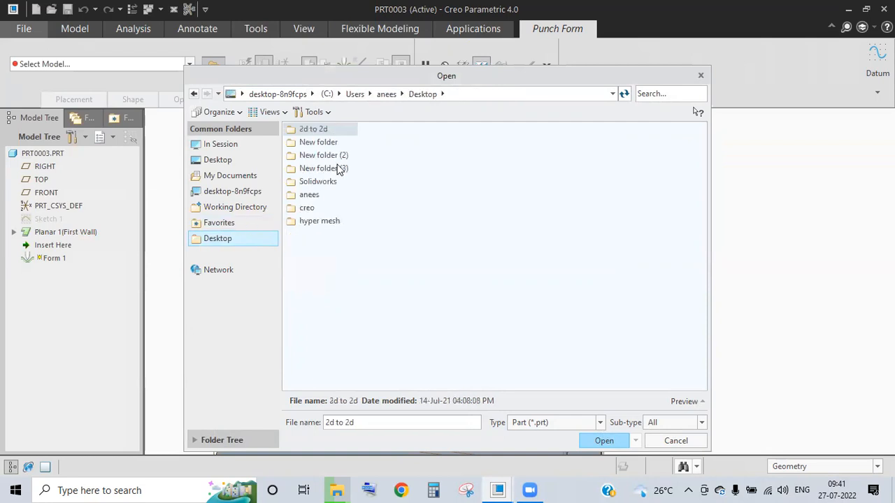
{"action": "double_click", "coordinate": [321, 197]}
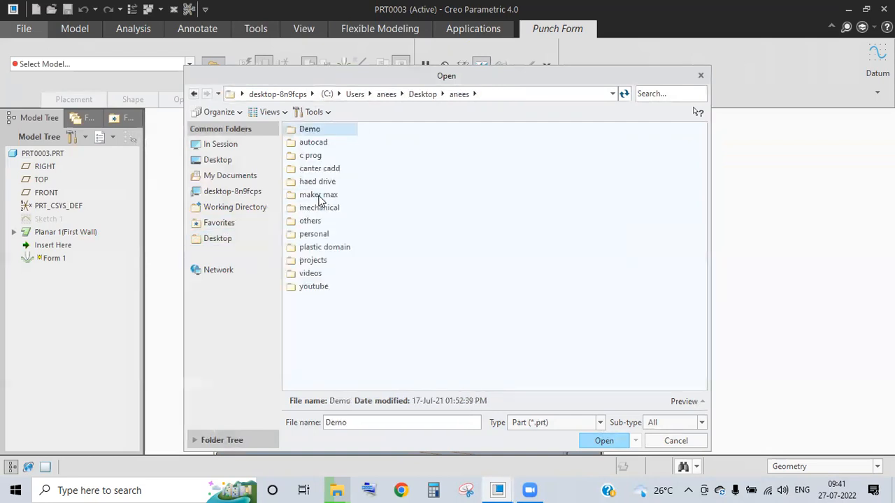
{"action": "double_click", "coordinate": [313, 273]}
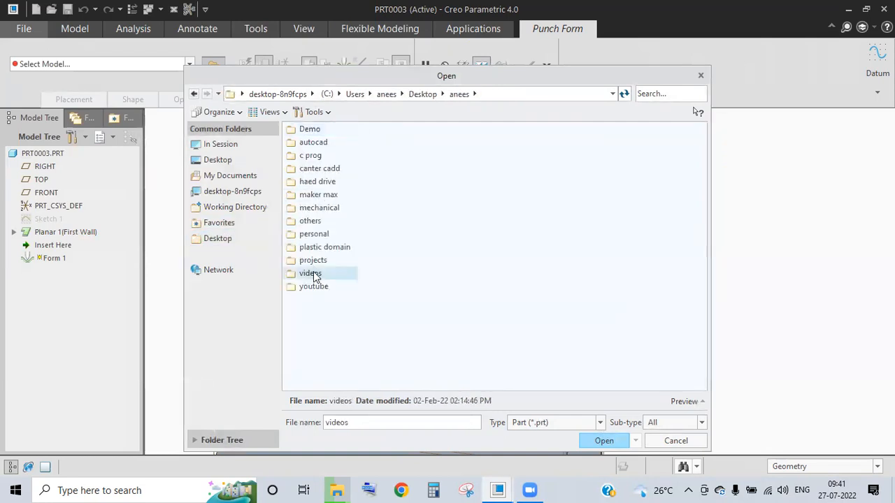
{"action": "double_click", "coordinate": [308, 196]}
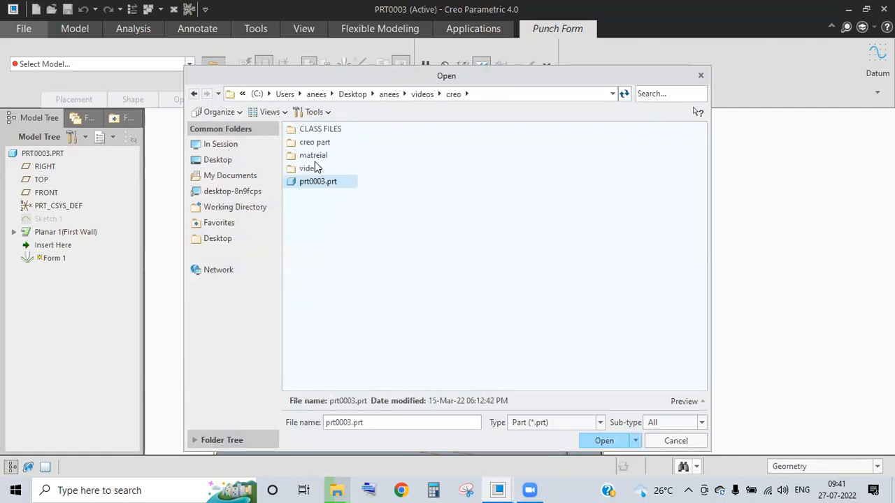
{"action": "left_click", "coordinate": [604, 441]}
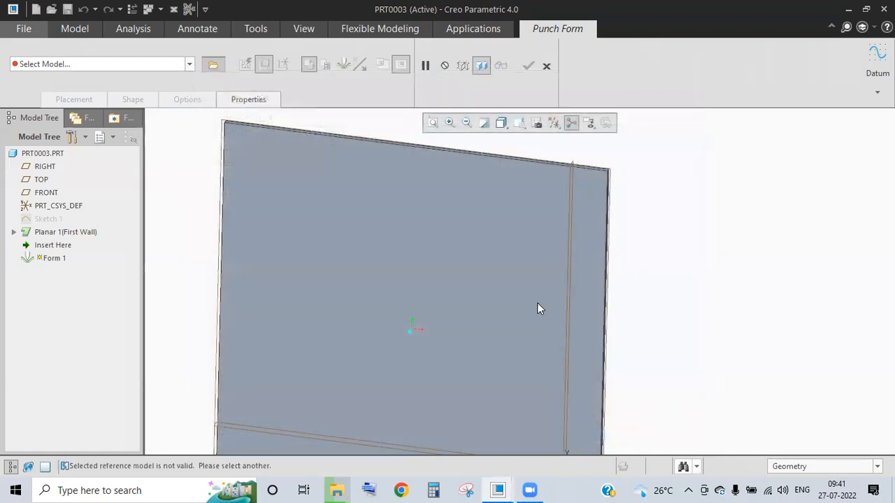
{"action": "left_click", "coordinate": [602, 441]}
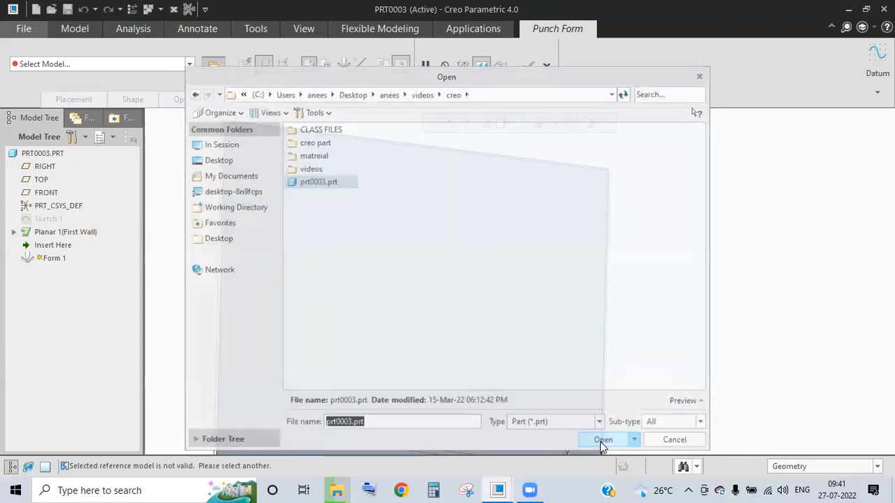
{"action": "left_click", "coordinate": [676, 441]}
- Retry prt0003.prt as the form model, see it rejected, and close the browser
{"action": "scroll", "coordinate": [388, 231], "scroll_direction": "down", "scroll_amount": 2}
{"action": "middle_click_drag", "start_coordinate": [495, 300], "coordinate": [531, 226]}
{"action": "left_click", "coordinate": [213, 64]}
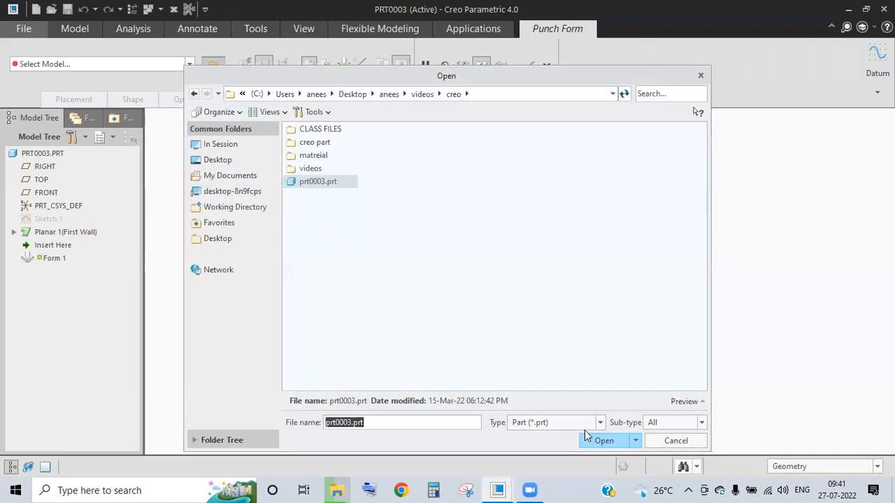
{"action": "left_click", "coordinate": [600, 441]}
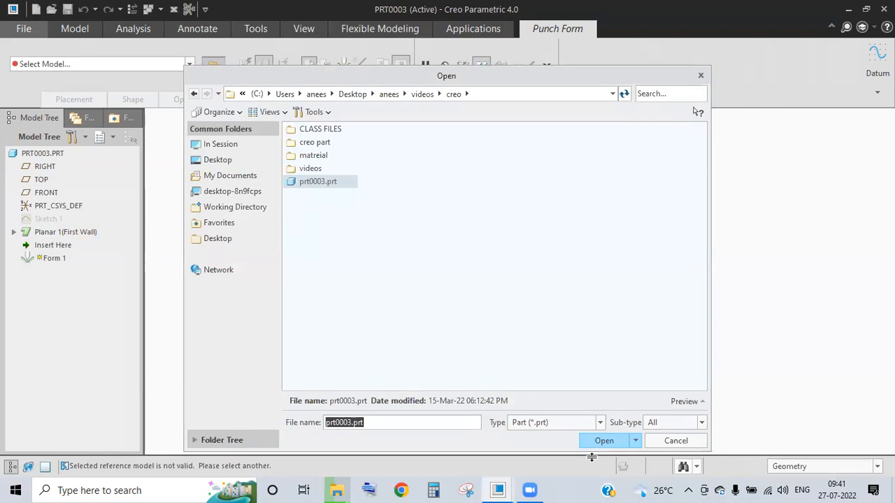
{"action": "left_click", "coordinate": [604, 440]}
{"action": "left_click", "coordinate": [701, 76]}
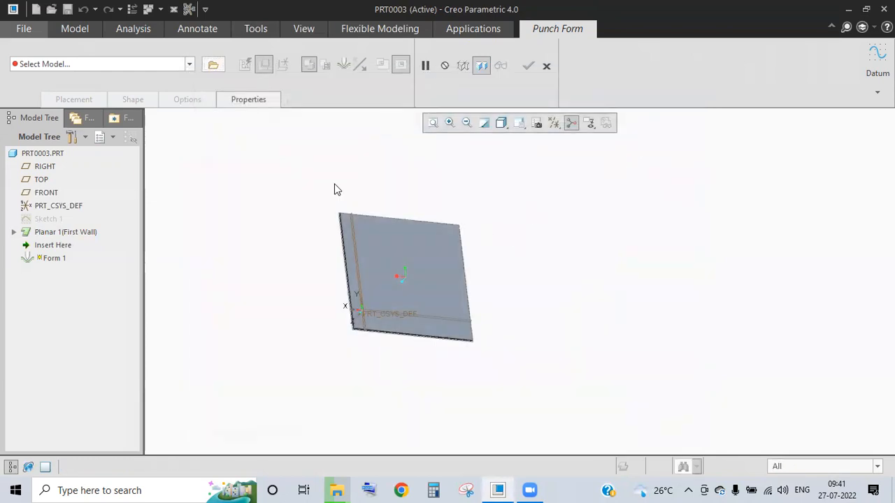
- Choose the CLOSE_RECT_OFFSET_FORM_MM punch form from the Select Model list
{"action": "left_click", "coordinate": [191, 65]}
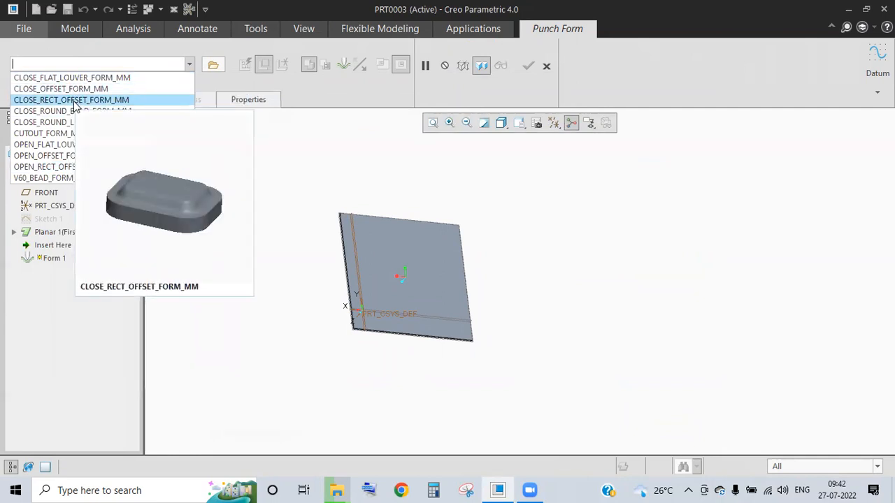
{"action": "left_click", "coordinate": [76, 104]}
{"action": "scroll", "coordinate": [416, 304], "scroll_direction": "up", "scroll_amount": 3}
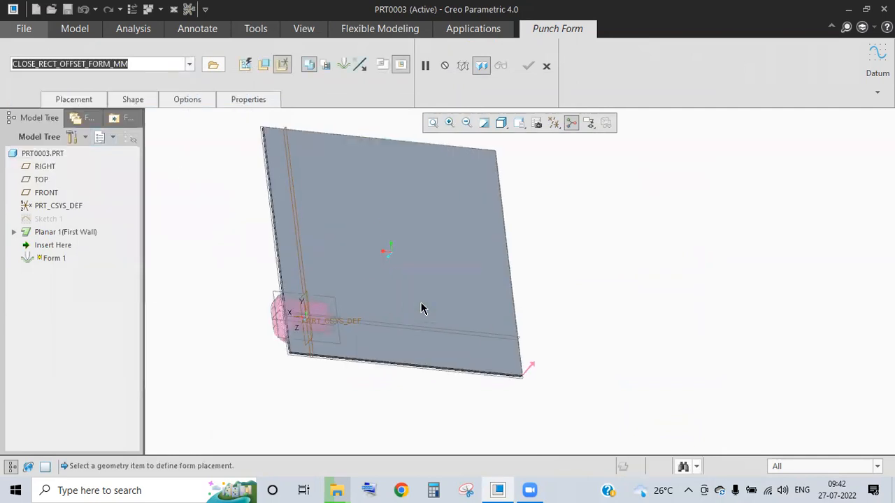
{"action": "middle_click_drag", "start_coordinate": [368, 214], "coordinate": [337, 191]}
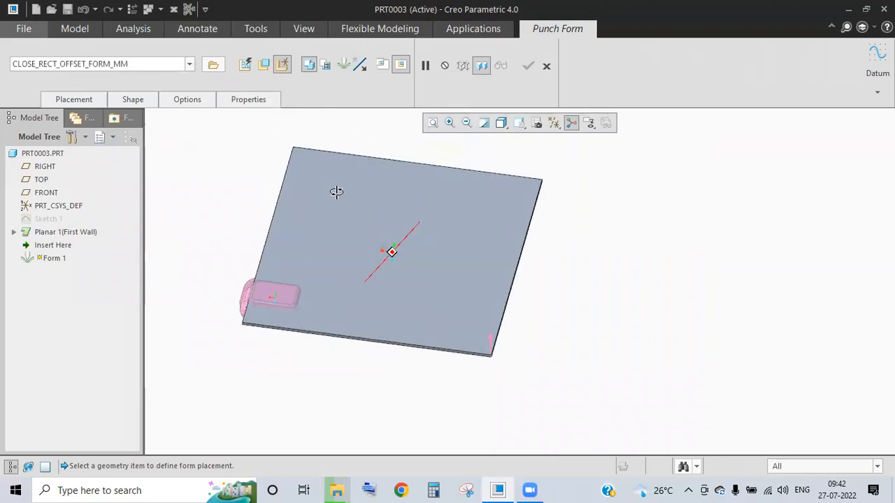
- Place the form on the plate surface, offset 108.71 from the left edge
{"action": "left_click", "coordinate": [85, 99]}
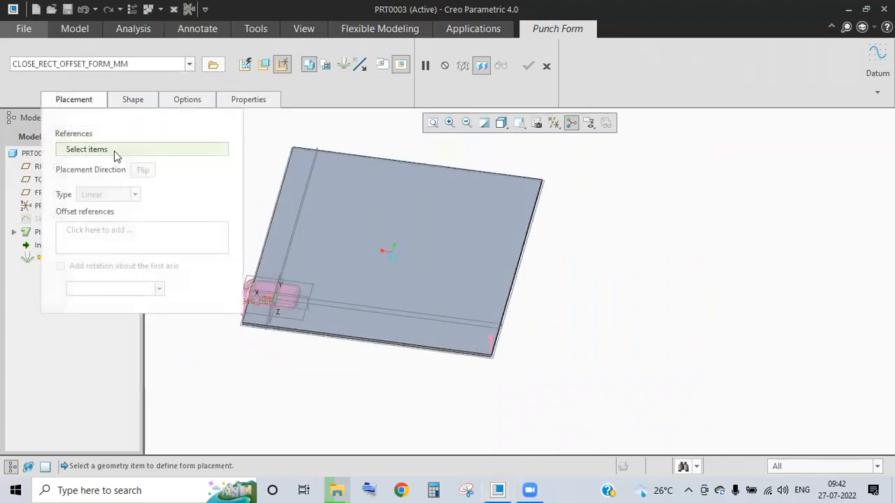
{"action": "left_click", "coordinate": [381, 254]}
{"action": "middle_click_drag", "start_coordinate": [397, 338], "coordinate": [266, 278]}
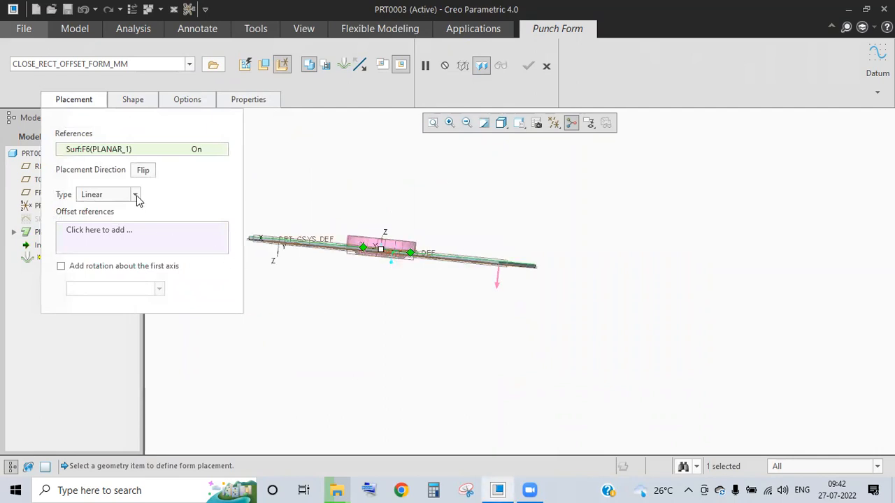
{"action": "middle_click_drag", "start_coordinate": [403, 302], "coordinate": [320, 219]}
{"action": "left_click_drag", "start_coordinate": [319, 210], "coordinate": [296, 272]}
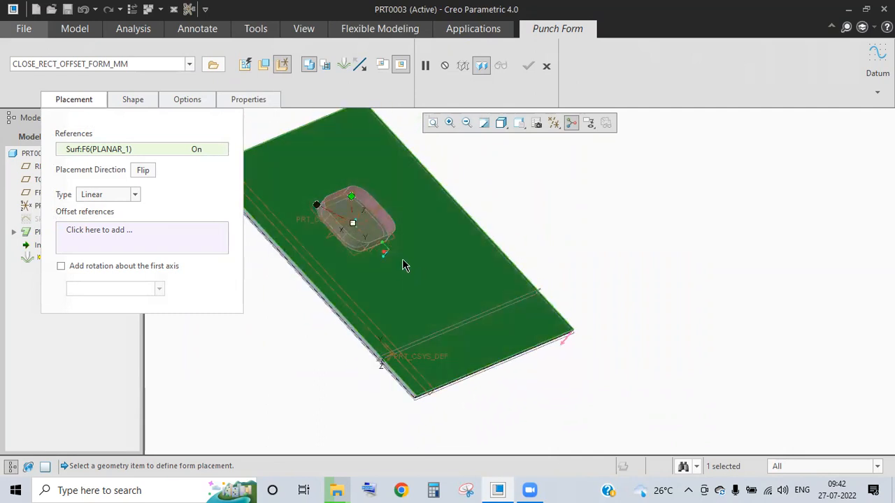
{"action": "left_click", "coordinate": [291, 272]}
{"action": "middle_click_drag", "start_coordinate": [291, 273], "coordinate": [291, 273]}
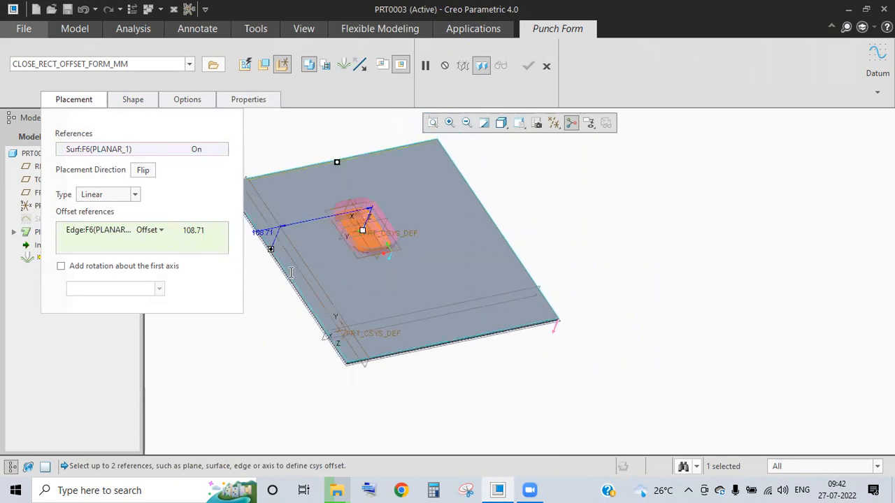
- Add a second edge offset and set the punch offsets to 125 and 135
{"action": "left_click", "coordinate": [291, 272], "text": "ctrl"}
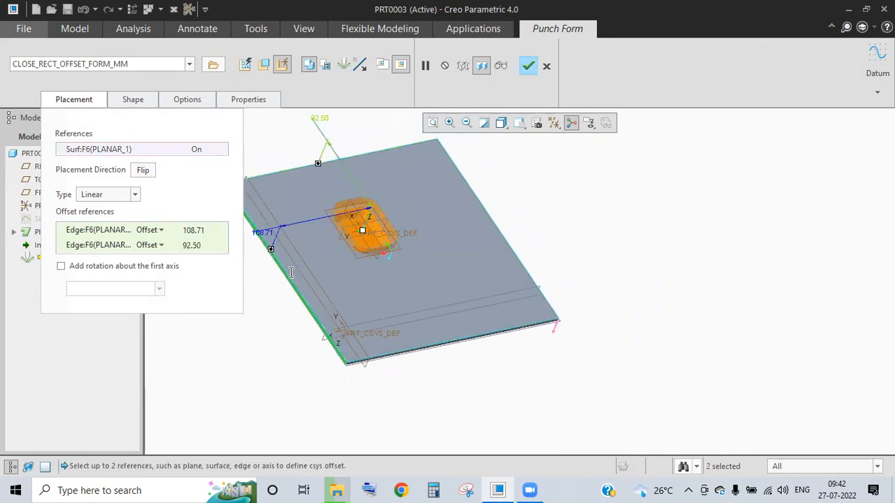
{"action": "type", "text": "150"}
{"action": "key", "text": "Return"}
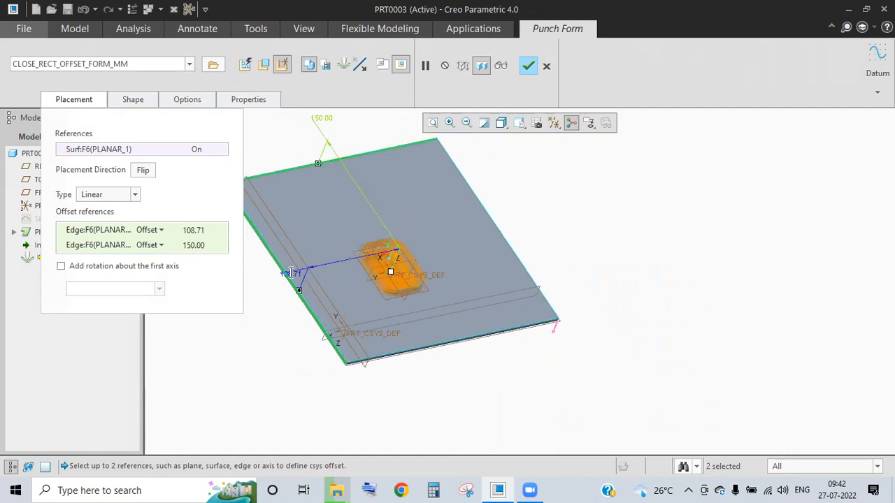
{"action": "double_click", "coordinate": [291, 272]}
{"action": "type", "text": "125"}
{"action": "key", "text": "Return"}
{"action": "double_click", "coordinate": [337, 116]}
{"action": "type", "text": "135"}
{"action": "key", "text": "Return"}
- Complete the rectangular punch as Form 1 and open the form type list
{"action": "middle_click_drag", "start_coordinate": [501, 311], "coordinate": [457, 226]}
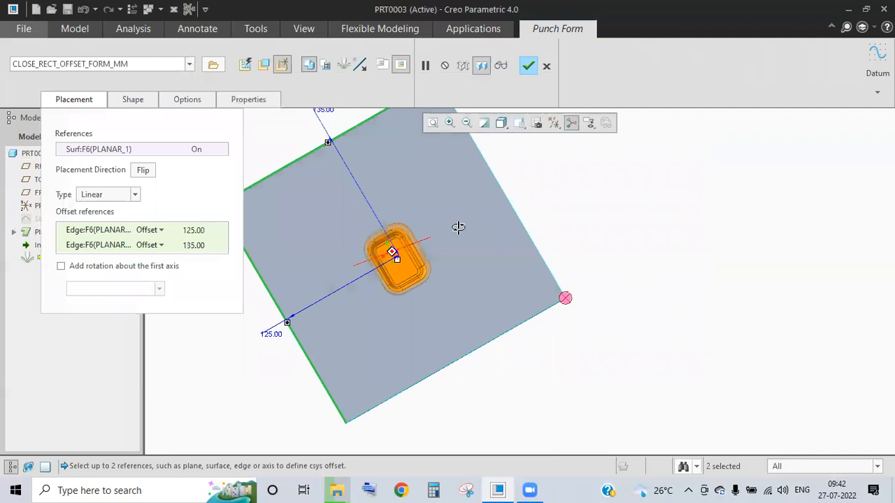
{"action": "left_click", "coordinate": [528, 67]}
{"action": "left_click", "coordinate": [644, 254]}
{"action": "middle_click_drag", "start_coordinate": [463, 385], "coordinate": [398, 294]}
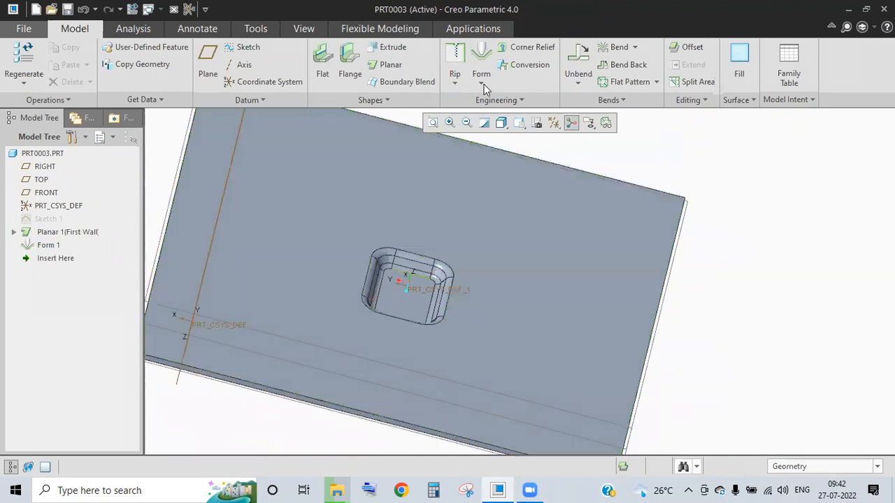
{"action": "left_click", "coordinate": [483, 84]}
- Start a new punch form with CLOSE_FLAT_LOUVER_FORM_MM placed on the plate surface
{"action": "left_click", "coordinate": [514, 97]}
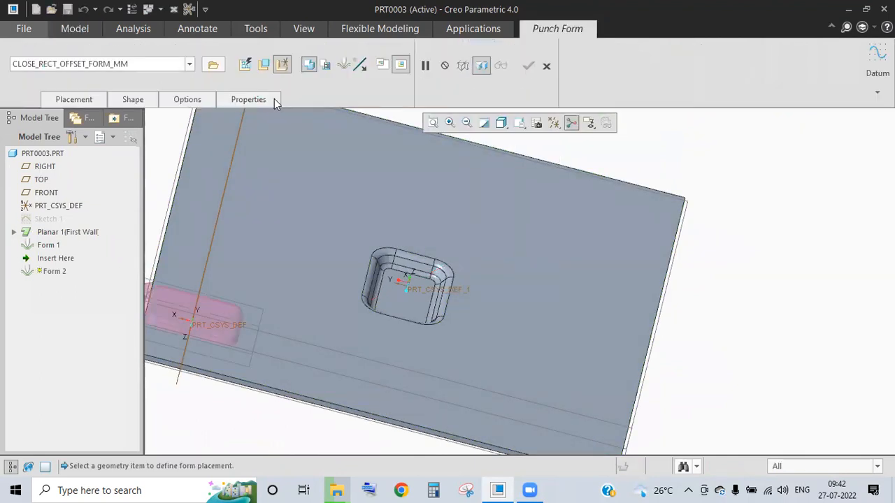
{"action": "left_click", "coordinate": [189, 64]}
{"action": "mouse_move", "coordinate": [90, 127]}
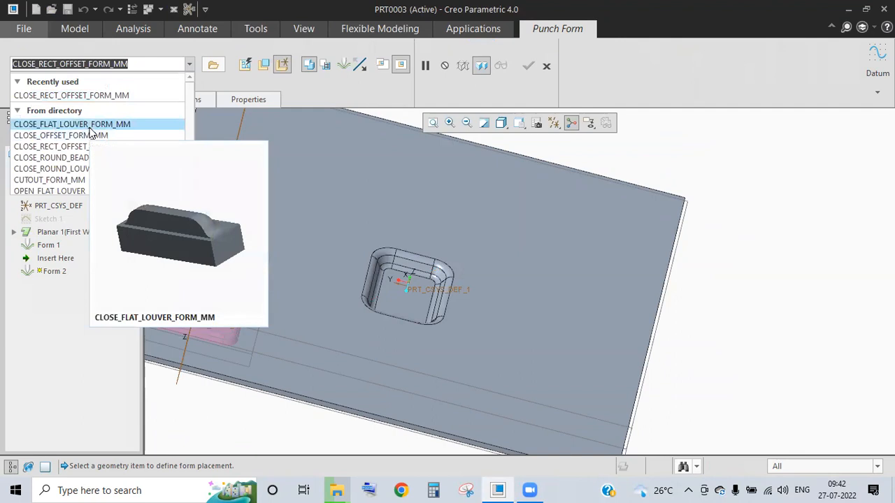
{"action": "left_click", "coordinate": [89, 126]}
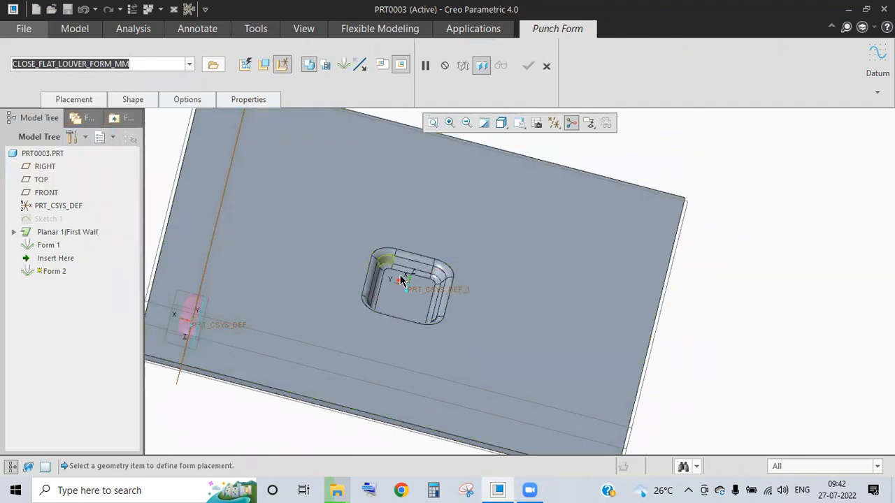
{"action": "left_click", "coordinate": [343, 339]}
{"action": "mouse_move", "coordinate": [379, 247]}
{"action": "middle_mouse_down"}
{"action": "mouse_move", "coordinate": [400, 244]}
{"action": "mouse_move", "coordinate": [379, 246]}
{"action": "mouse_move", "coordinate": [384, 252]}
{"action": "middle_mouse_up"}
- Offset the louver 60.85 from the plate's left edge in Placement
{"action": "left_click", "coordinate": [75, 100]}
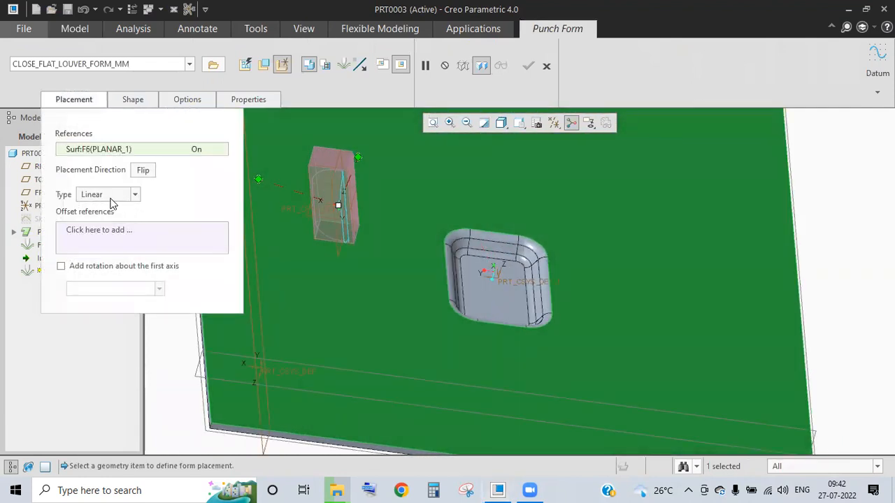
{"action": "left_click", "coordinate": [94, 232]}
{"action": "scroll", "coordinate": [419, 234], "scroll_direction": "up", "scroll_amount": 3}
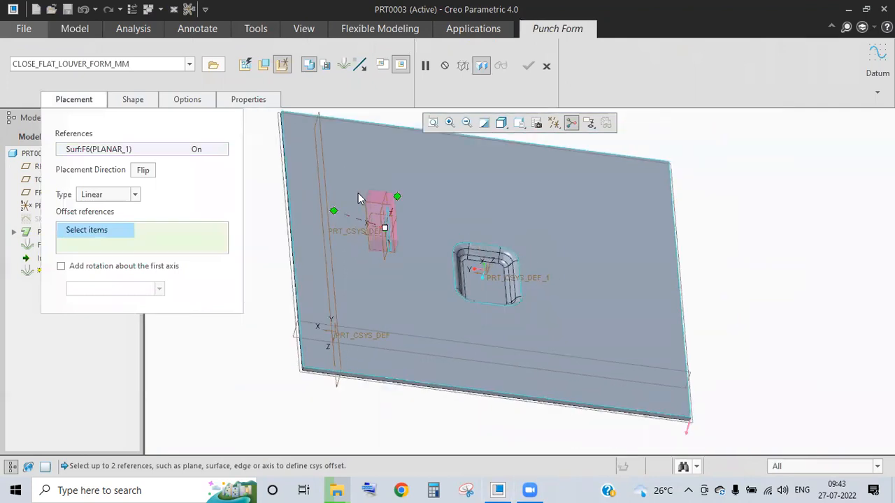
{"action": "middle_click_drag", "start_coordinate": [389, 212], "coordinate": [380, 217]}
{"action": "scroll", "coordinate": [360, 221], "scroll_direction": "down", "scroll_amount": 2}
{"action": "scroll", "coordinate": [362, 224], "scroll_direction": "up", "scroll_amount": 2}
{"action": "scroll", "coordinate": [364, 229], "scroll_direction": "up", "scroll_amount": 3}
{"action": "scroll", "coordinate": [336, 216], "scroll_direction": "down", "scroll_amount": 2}
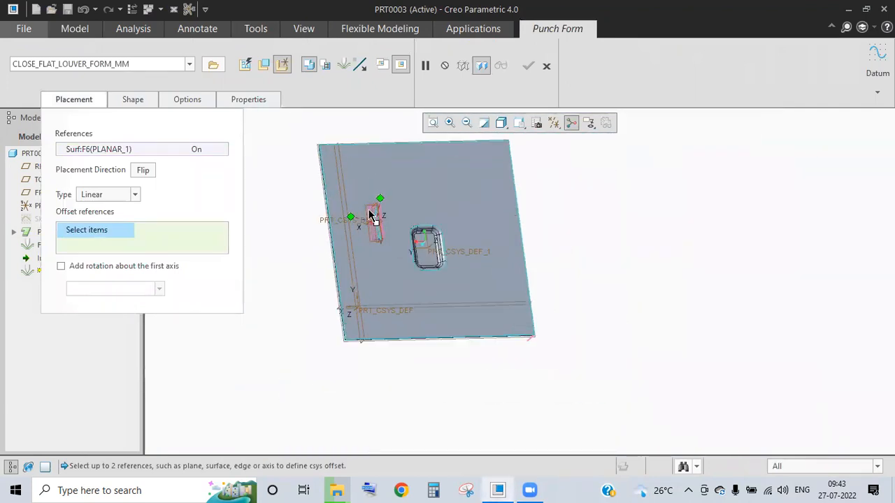
{"action": "scroll", "coordinate": [347, 218], "scroll_direction": "down", "scroll_amount": 3}
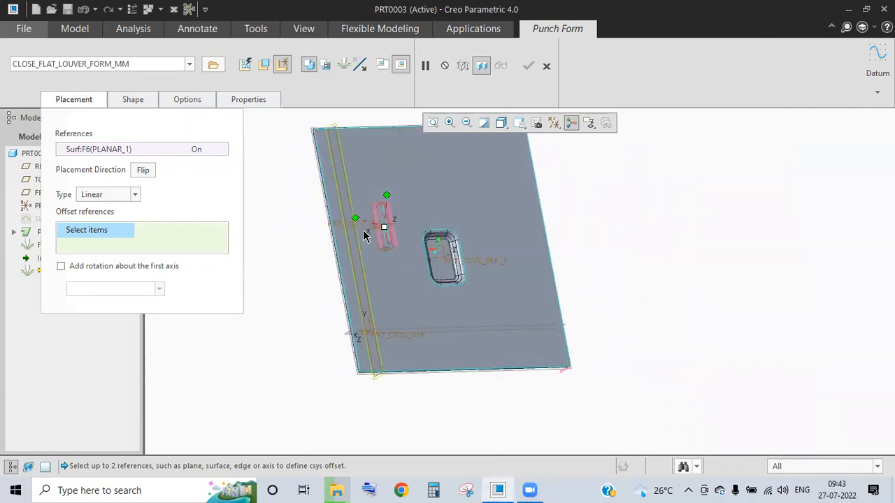
{"action": "left_click_drag", "start_coordinate": [349, 209], "coordinate": [315, 227]}
{"action": "scroll", "coordinate": [414, 257], "scroll_direction": "up", "scroll_amount": 2}
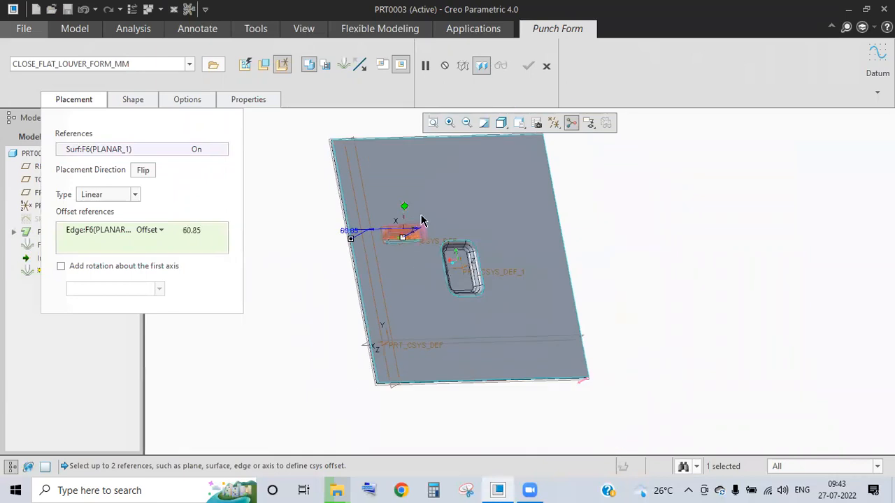
{"action": "scroll", "coordinate": [389, 167], "scroll_direction": "up", "scroll_amount": 3}
{"action": "scroll", "coordinate": [390, 165], "scroll_direction": "down", "scroll_amount": 2}
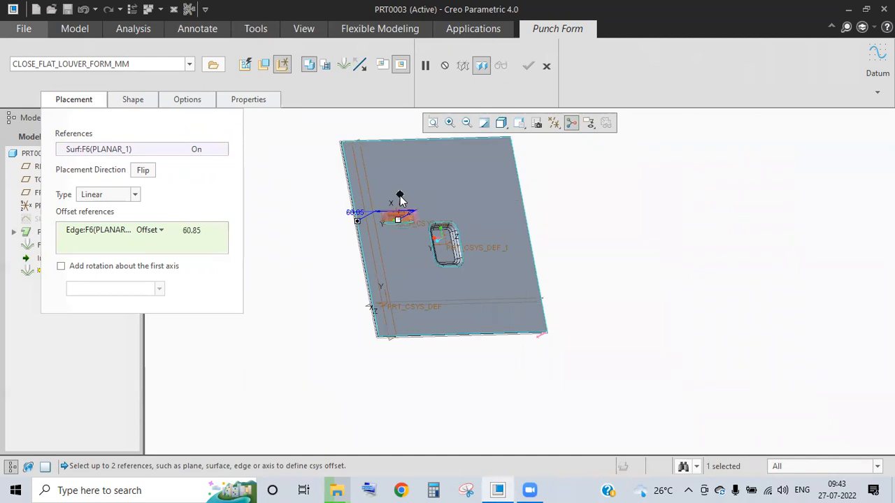
- Attach the louver's second offset reference to the plate's top edge
{"action": "left_click_drag", "start_coordinate": [392, 148], "coordinate": [385, 139]}
{"action": "middle_click_drag", "start_coordinate": [401, 198], "coordinate": [424, 176]}
{"action": "scroll", "coordinate": [426, 174], "scroll_direction": "down", "scroll_amount": 1}
{"action": "scroll", "coordinate": [367, 168], "scroll_direction": "down", "scroll_amount": 2}
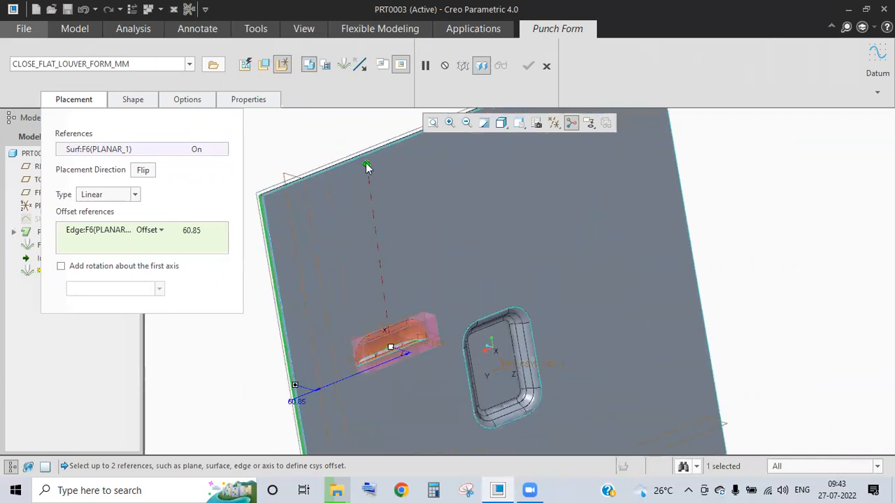
- Add the top plate edge as the second offset reference and set that offset to 100
{"action": "left_click", "coordinate": [376, 188], "text": "ctrl"}
{"action": "middle_click_drag", "start_coordinate": [376, 188], "coordinate": [526, 212]}
{"action": "double_click", "coordinate": [527, 206]}
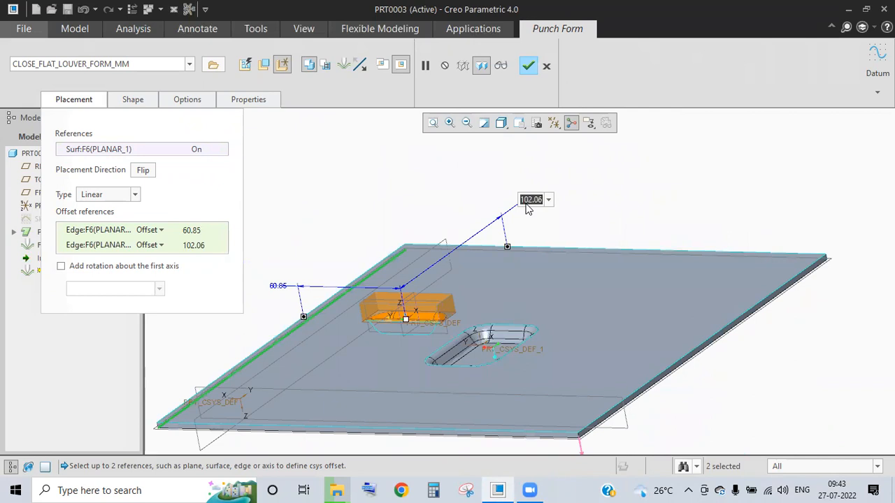
{"action": "type", "text": "10"}
{"action": "key", "text": "Return"}
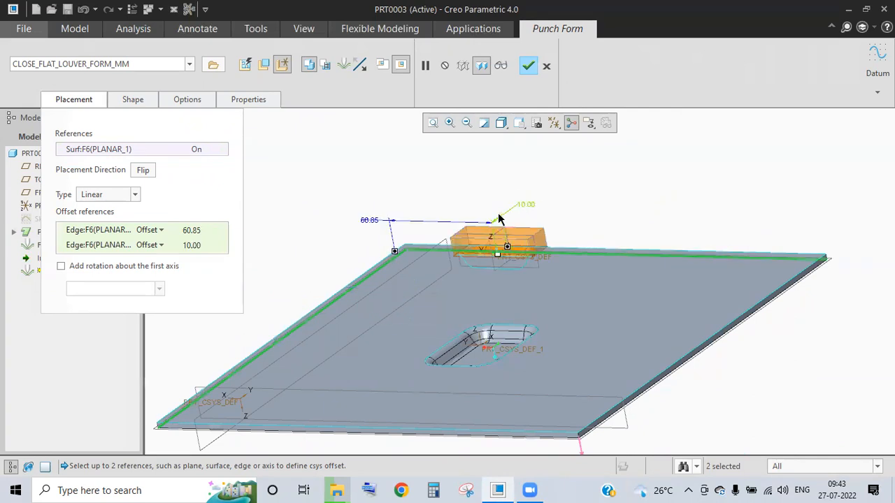
{"action": "double_click", "coordinate": [529, 206]}
{"action": "type", "text": "1"}
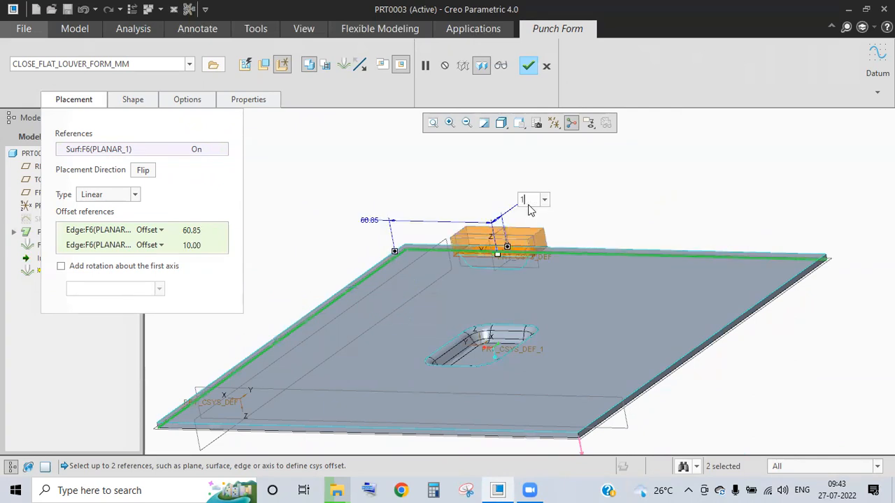
{"action": "type", "text": "00"}
{"action": "key", "text": "Return"}
- Set the louver's other edge offset to 50
{"action": "double_click", "coordinate": [279, 284]}
{"action": "key", "text": "Return"}
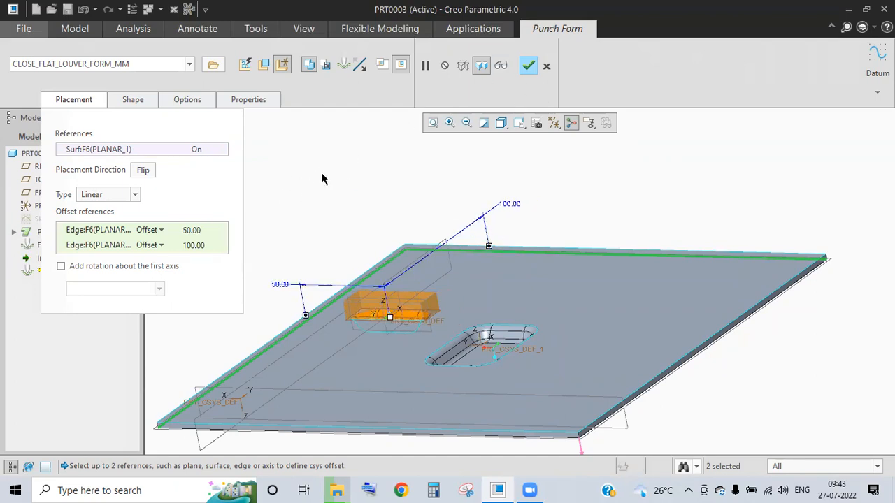
{"action": "middle_click_drag", "start_coordinate": [353, 237], "coordinate": [282, 175]}
{"action": "left_click", "coordinate": [130, 100]}
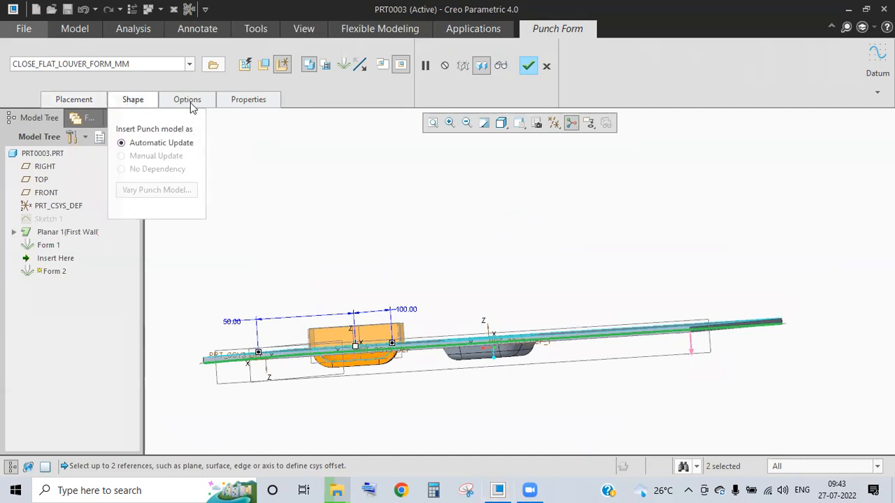
- In the punch options, leave the louver's placement edges unrounded
{"action": "left_click", "coordinate": [189, 101]}
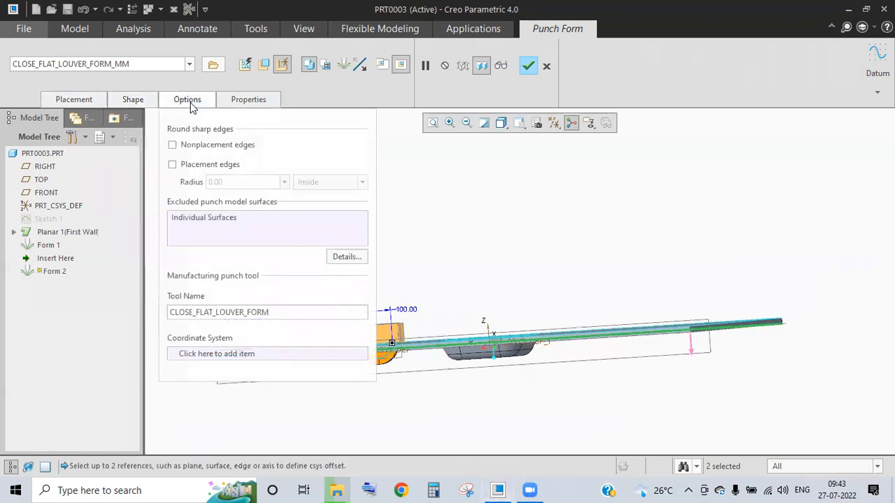
{"action": "middle_click_drag", "start_coordinate": [521, 220], "coordinate": [495, 206]}
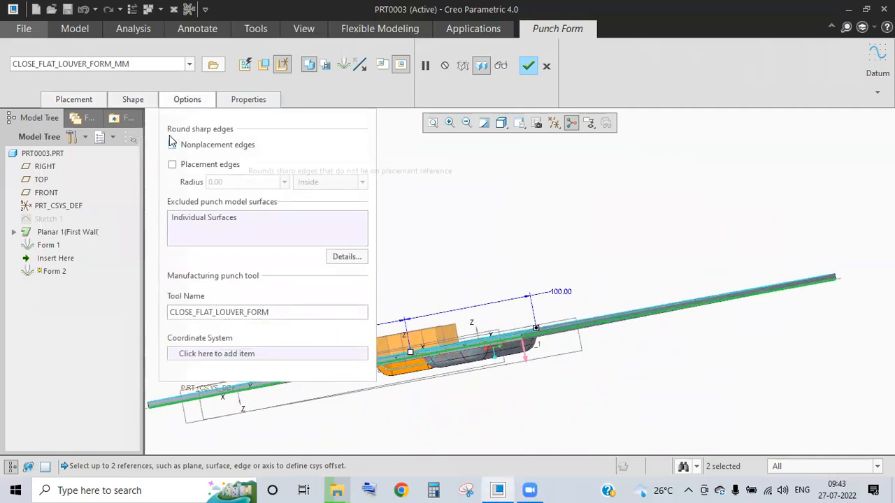
{"action": "left_click", "coordinate": [207, 165]}
{"action": "middle_click_drag", "start_coordinate": [547, 240], "coordinate": [499, 231]}
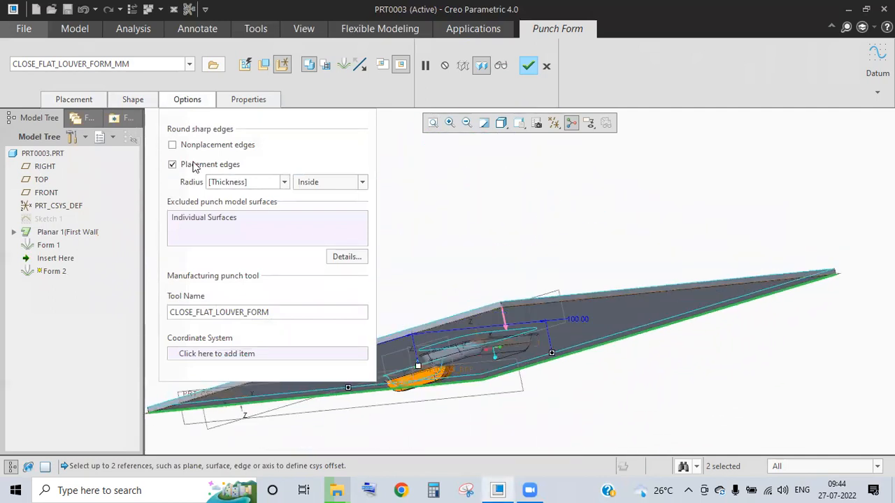
{"action": "left_click", "coordinate": [195, 166]}
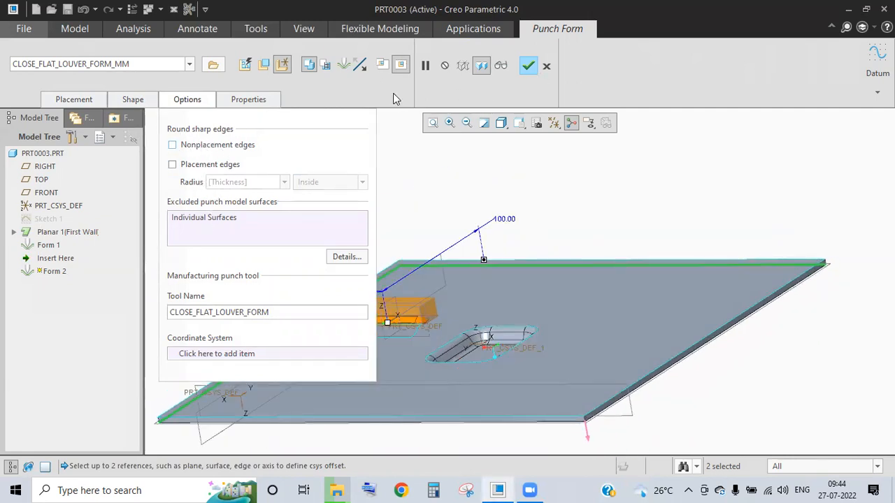
- Finish the louver as Form 2 and orbit to inspect both faces of the plate
{"action": "left_click", "coordinate": [499, 228]}
{"action": "middle_click_drag", "start_coordinate": [499, 228], "coordinate": [418, 265]}
{"action": "scroll", "coordinate": [382, 250], "scroll_direction": "down", "scroll_amount": 4}
{"action": "middle_click_drag", "start_coordinate": [290, 206], "coordinate": [507, 289]}
{"action": "scroll", "coordinate": [630, 391], "scroll_direction": "up", "scroll_amount": 5}
{"action": "scroll", "coordinate": [575, 296], "scroll_direction": "down", "scroll_amount": 5}
{"action": "middle_click_drag", "start_coordinate": [257, 252], "coordinate": [497, 104]}
- Reset to the default view and start a punch form using CUTOUT_FORM_MM
{"action": "key", "text": "ctrl+d"}
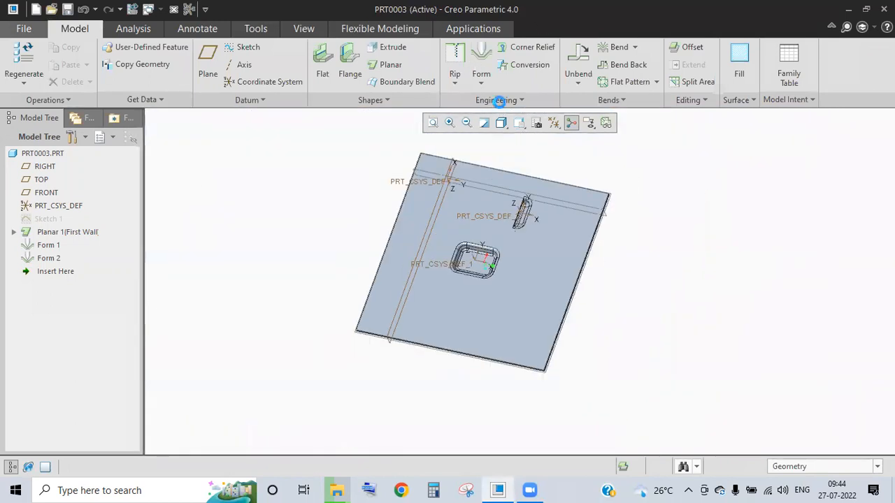
{"action": "left_click", "coordinate": [481, 74]}
{"action": "left_click", "coordinate": [189, 65]}
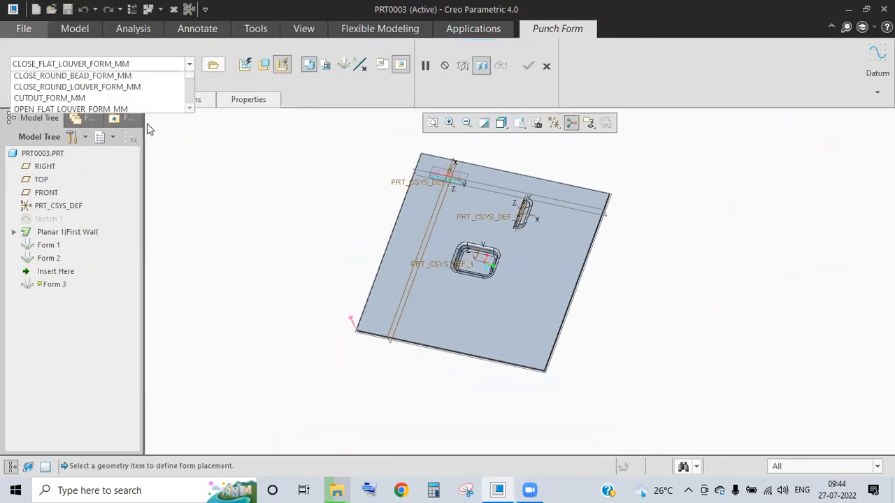
{"action": "scroll", "coordinate": [130, 181], "scroll_direction": "down", "scroll_amount": 1}
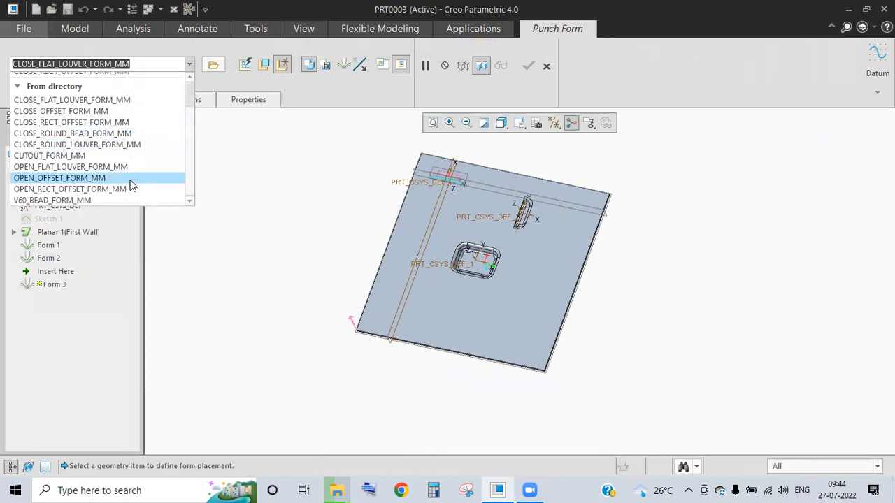
{"action": "left_click", "coordinate": [73, 156]}
{"action": "scroll", "coordinate": [429, 179], "scroll_direction": "down", "scroll_amount": 3}
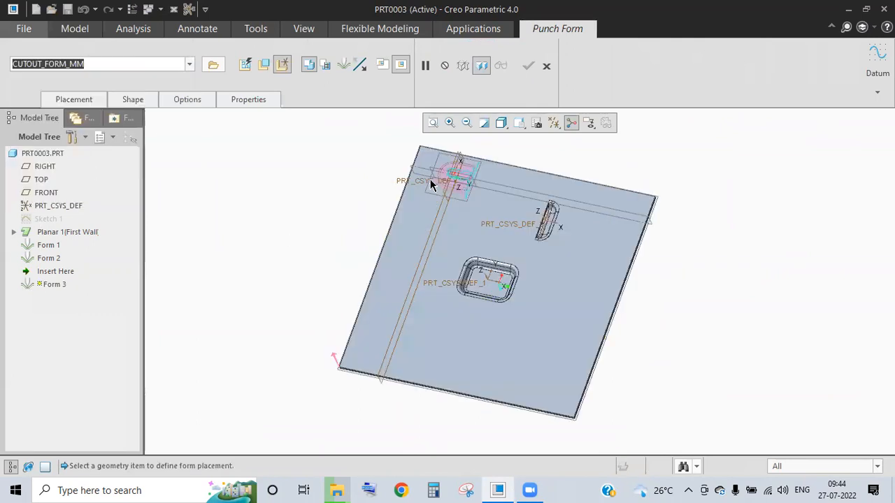
{"action": "middle_click_drag", "start_coordinate": [453, 236], "coordinate": [478, 235]}
- Place the cutout on the plate's flat surface and activate its offset references
{"action": "left_click", "coordinate": [84, 100]}
{"action": "left_click", "coordinate": [478, 229]}
{"action": "middle_click_drag", "start_coordinate": [190, 295], "coordinate": [126, 187]}
{"action": "scroll", "coordinate": [129, 196], "scroll_direction": "down", "scroll_amount": 1}
{"action": "left_click", "coordinate": [136, 227]}
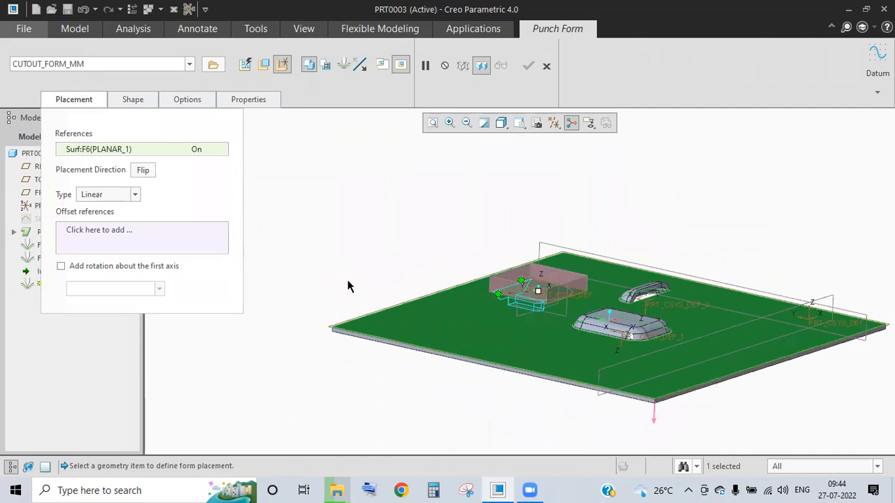
{"action": "scroll", "coordinate": [467, 256], "scroll_direction": "down", "scroll_amount": 2}
{"action": "middle_click_drag", "start_coordinate": [494, 260], "coordinate": [134, 197]}
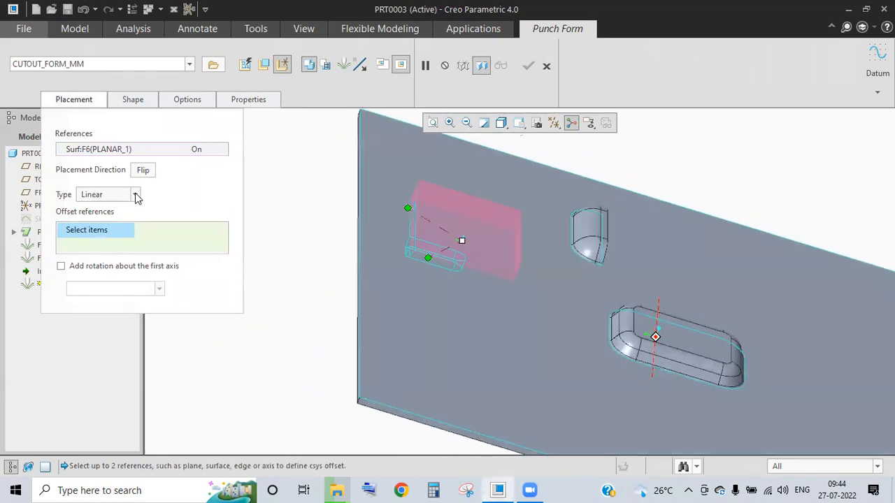
- Keep linear placement and add a second plate edge, giving offsets 43.35 and 87.76
{"action": "left_click", "coordinate": [136, 195]}
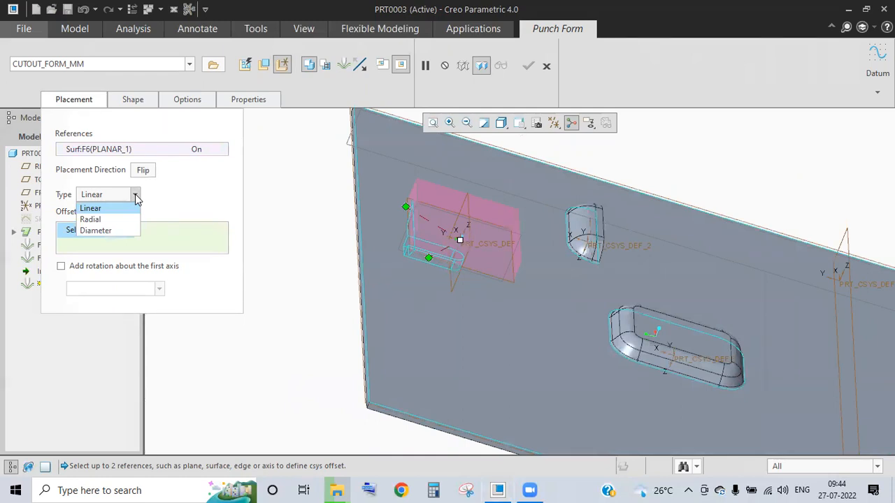
{"action": "left_click", "coordinate": [298, 198]}
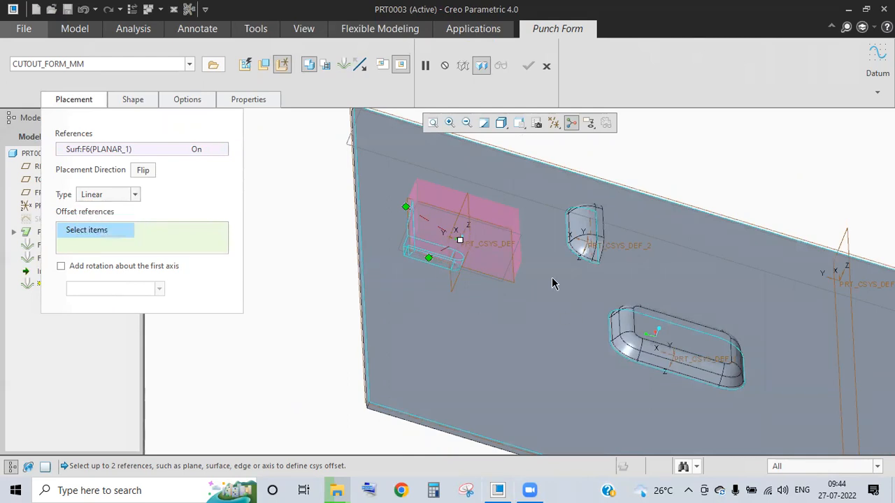
{"action": "scroll", "coordinate": [487, 241], "scroll_direction": "up", "scroll_amount": 2}
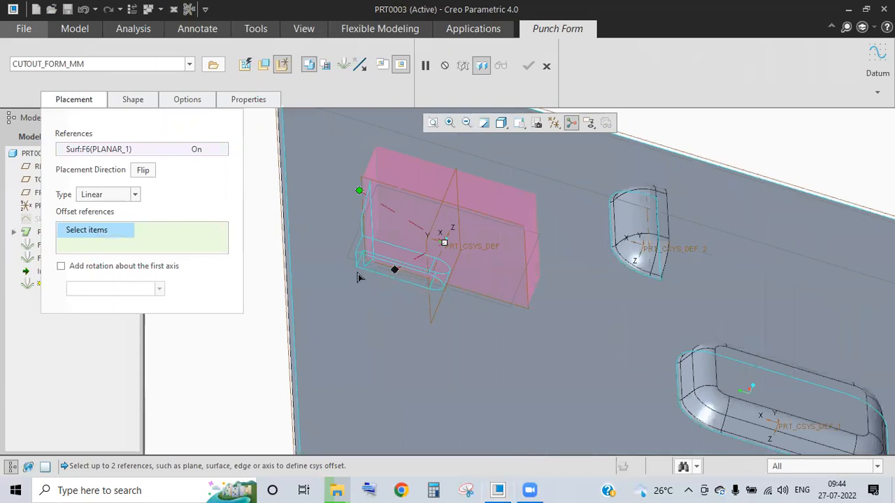
{"action": "scroll", "coordinate": [412, 274], "scroll_direction": "down", "scroll_amount": 2}
{"action": "middle_click_drag", "start_coordinate": [414, 277], "coordinate": [456, 187]}
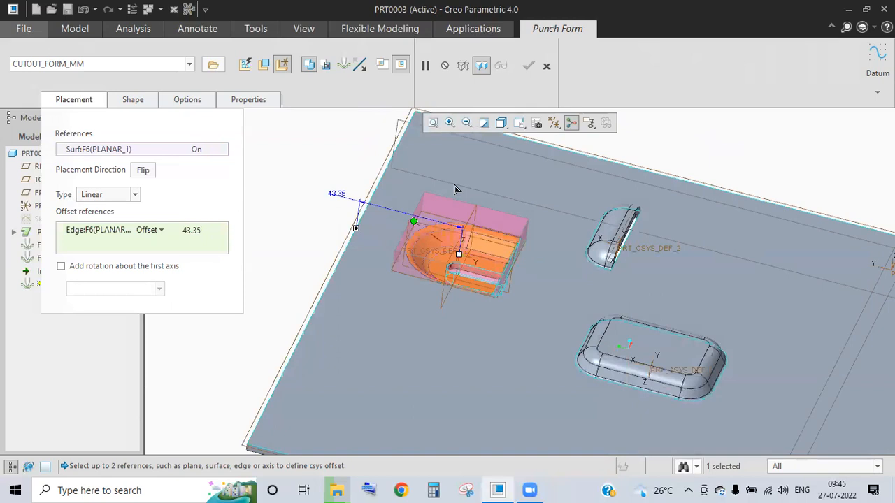
{"action": "left_click", "coordinate": [539, 145], "text": "ctrl"}
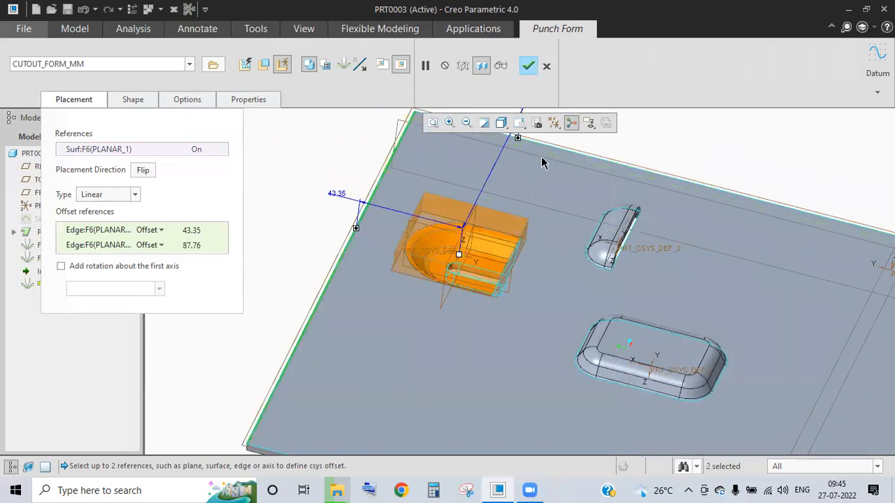
{"action": "middle_click_drag", "start_coordinate": [367, 327], "coordinate": [525, 65]}
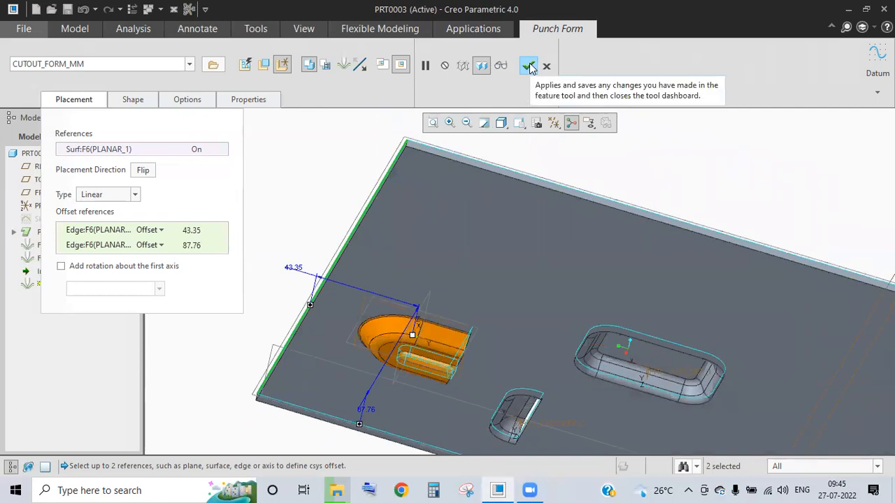
- Finish the cutout punch as Form 3
{"action": "left_click", "coordinate": [529, 65]}
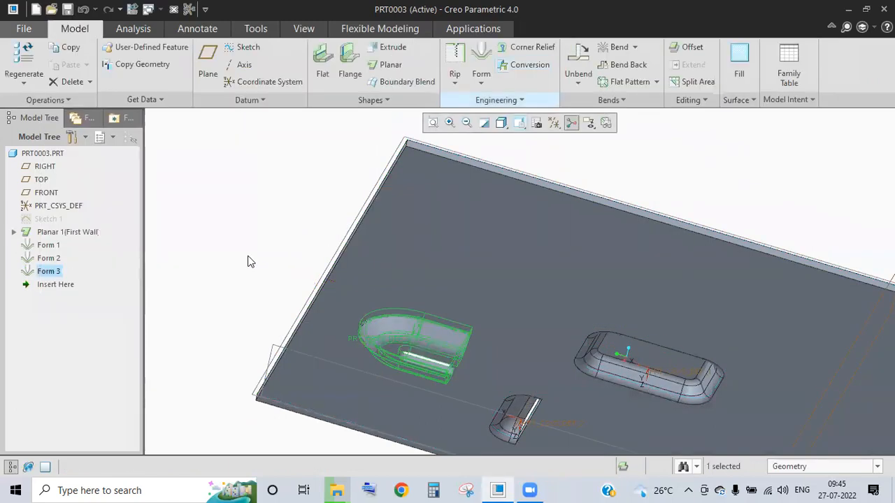
{"action": "scroll", "coordinate": [448, 355], "scroll_direction": "up", "scroll_amount": 5}
{"action": "middle_click_drag", "start_coordinate": [428, 280], "coordinate": [499, 100]}
- Start a new punch form using prt0002.prt from the creo part\sheet metal\punch folder
{"action": "left_click", "coordinate": [485, 88]}
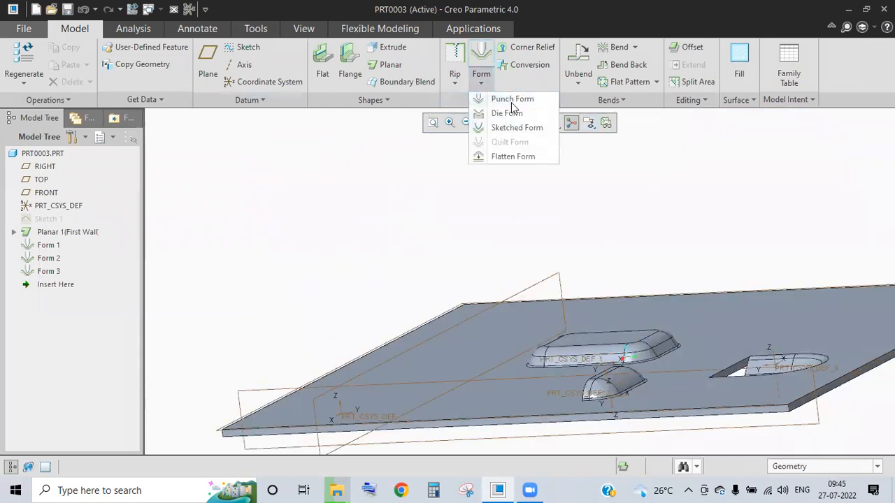
{"action": "left_click", "coordinate": [511, 102]}
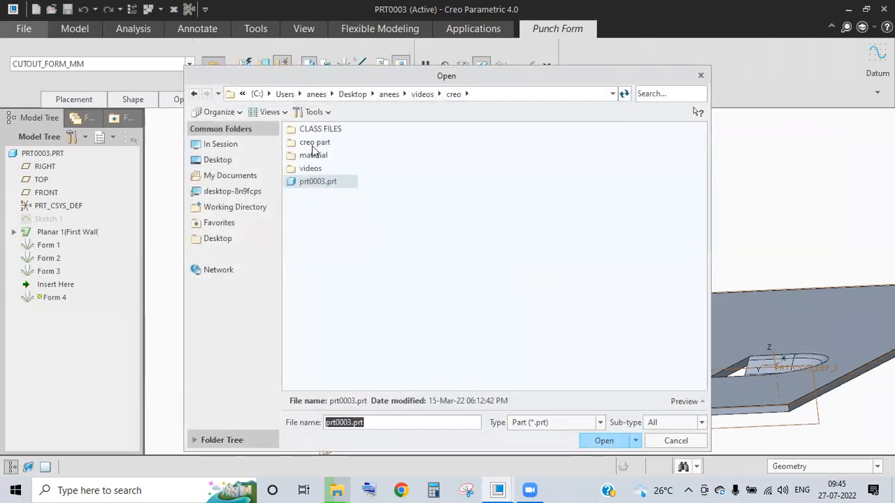
{"action": "double_click", "coordinate": [317, 144]}
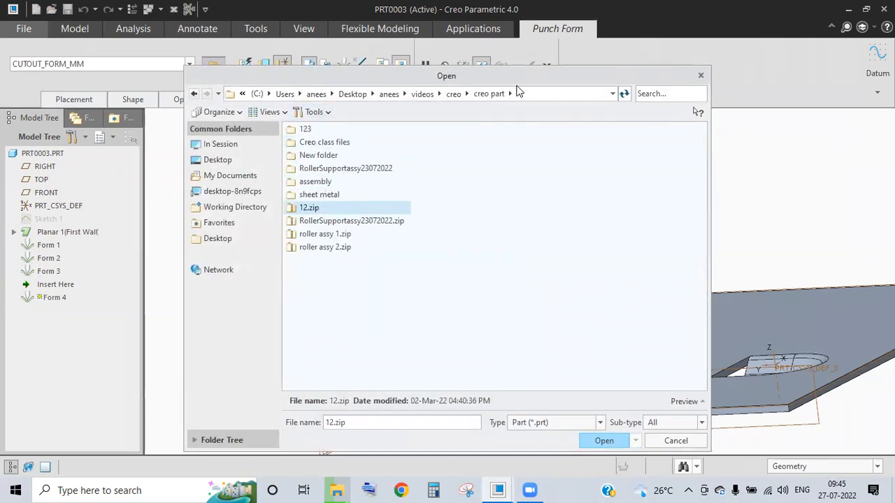
{"action": "left_click", "coordinate": [454, 94]}
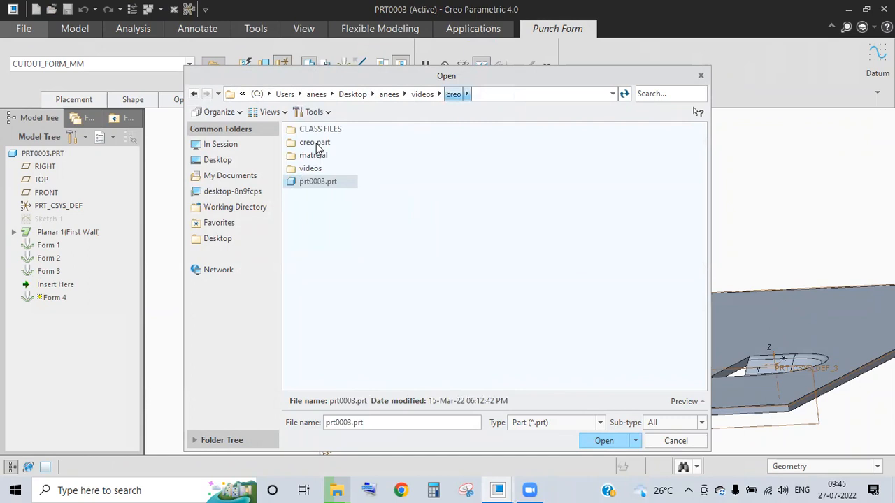
{"action": "double_click", "coordinate": [317, 144]}
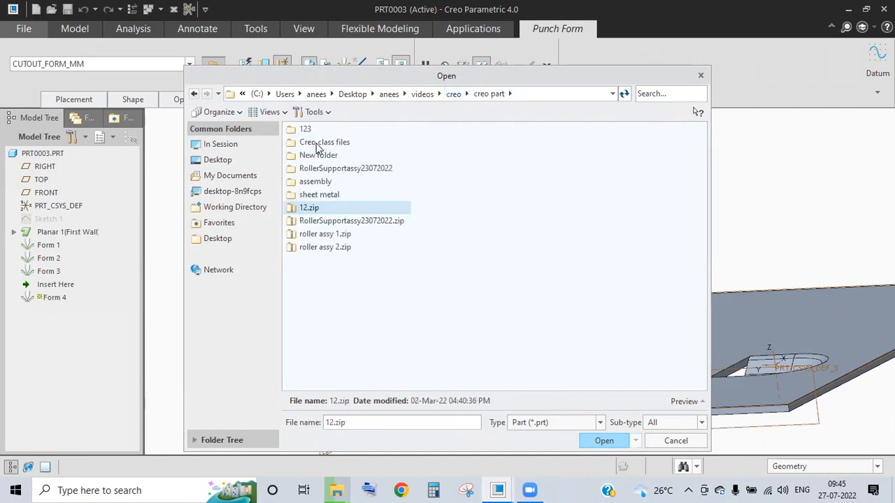
{"action": "double_click", "coordinate": [316, 196]}
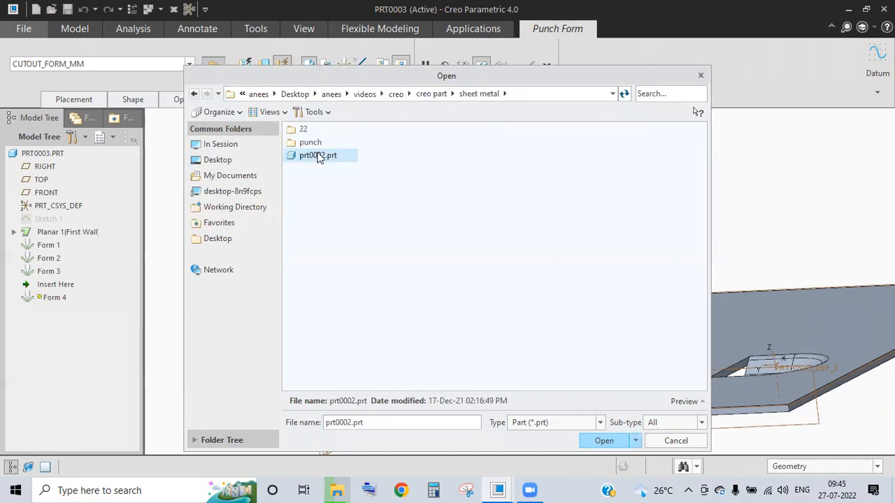
{"action": "double_click", "coordinate": [314, 144]}
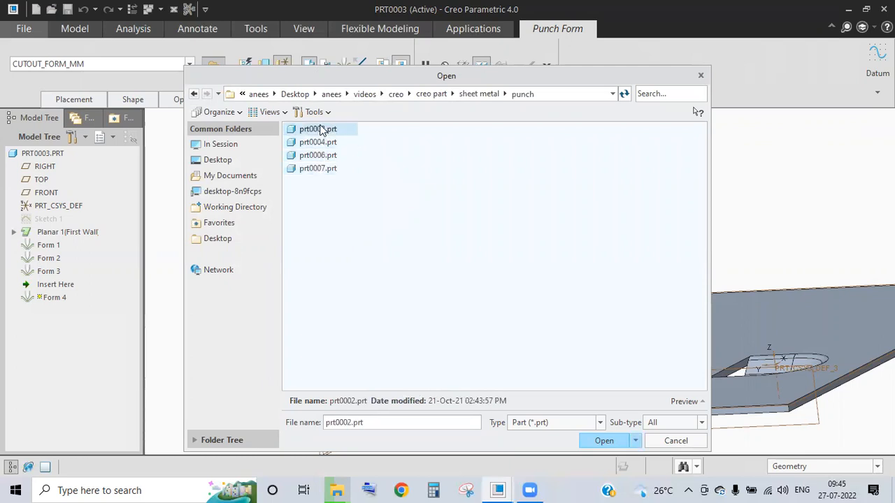
{"action": "left_click", "coordinate": [613, 439]}
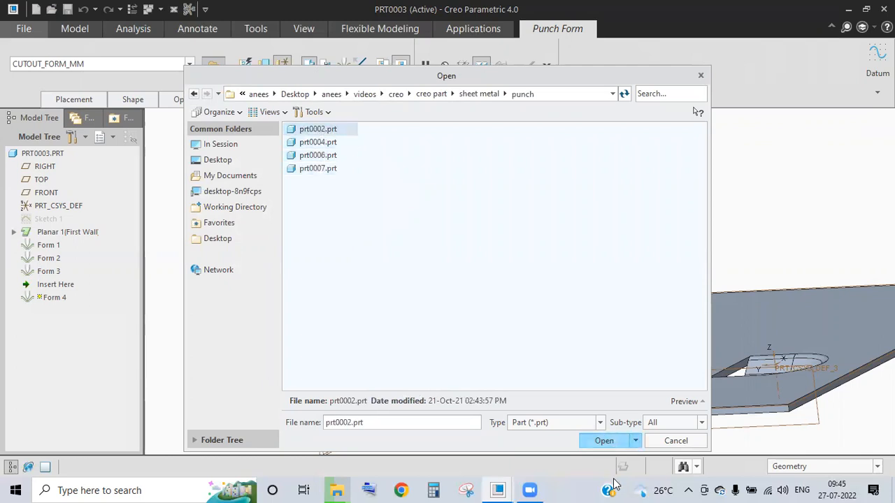
- Place the prt0002 punch on the plate surface
{"action": "scroll", "coordinate": [411, 281], "scroll_direction": "up", "scroll_amount": 2}
{"action": "mouse_move", "coordinate": [435, 314]}
{"action": "middle_mouse_down"}
{"action": "mouse_move", "coordinate": [430, 281]}
{"action": "mouse_move", "coordinate": [447, 313]}
{"action": "middle_mouse_up"}
{"action": "left_click", "coordinate": [475, 309]}
{"action": "middle_click_drag", "start_coordinate": [343, 286], "coordinate": [455, 268]}
{"action": "scroll", "coordinate": [455, 268], "scroll_direction": "up", "scroll_amount": 5}
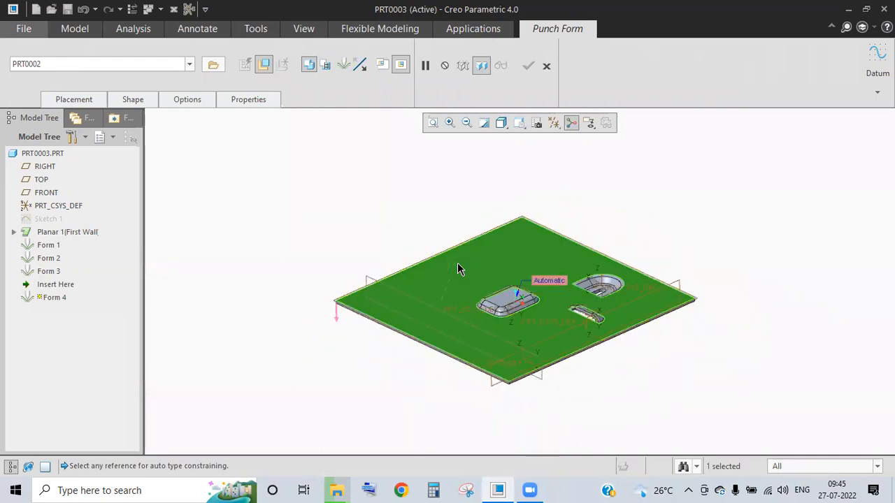
- Cancel the prt0002 punch form, confirming with Yes, and orbit the part
{"action": "scroll", "coordinate": [463, 269], "scroll_direction": "up", "scroll_amount": 3}
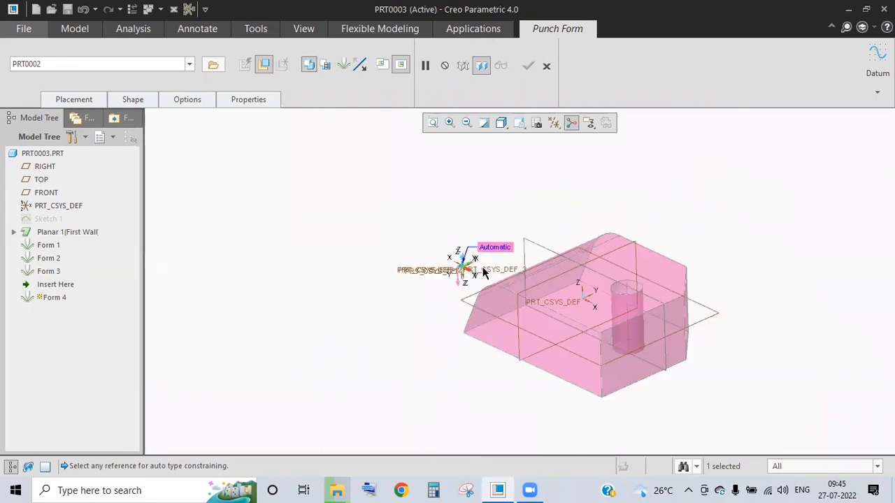
{"action": "scroll", "coordinate": [504, 273], "scroll_direction": "down", "scroll_amount": 3}
{"action": "mouse_move", "coordinate": [523, 275]}
{"action": "middle_mouse_down"}
{"action": "mouse_move", "coordinate": [504, 273]}
{"action": "mouse_move", "coordinate": [517, 298]}
{"action": "mouse_move", "coordinate": [517, 273]}
{"action": "middle_mouse_up"}
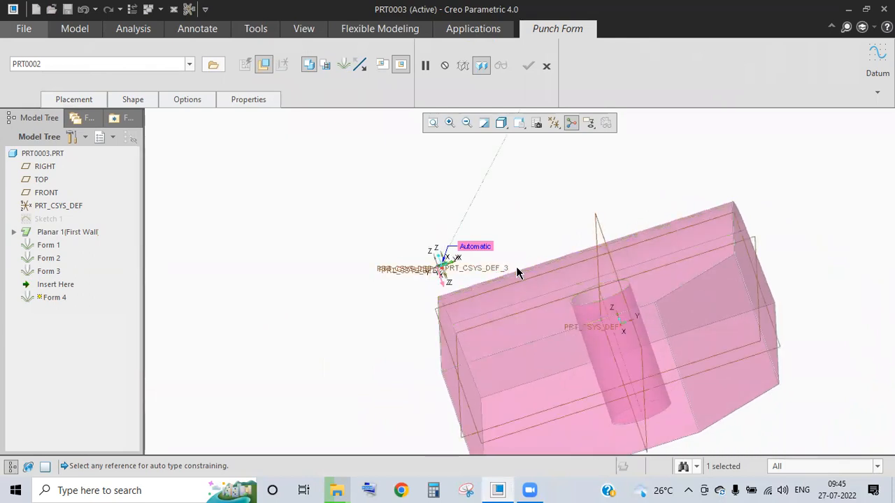
{"action": "left_click", "coordinate": [547, 67]}
{"action": "left_click", "coordinate": [451, 269]}
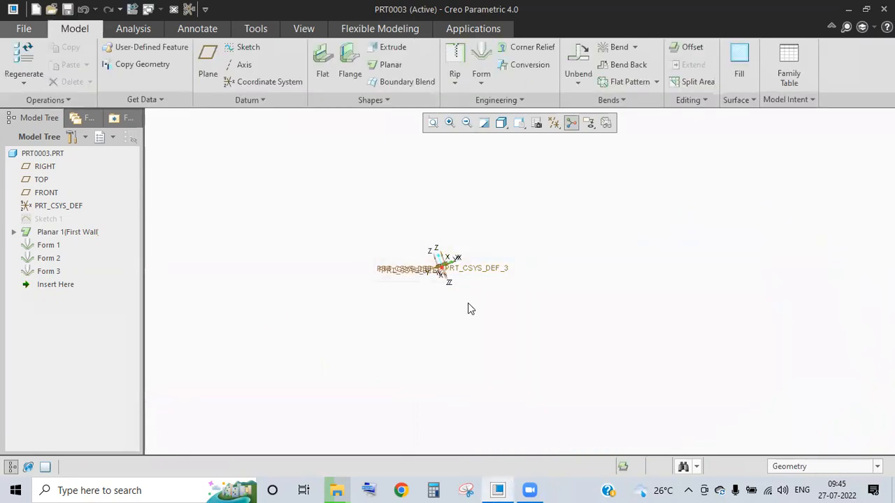
{"action": "middle_click_drag", "start_coordinate": [445, 265], "coordinate": [435, 306]}
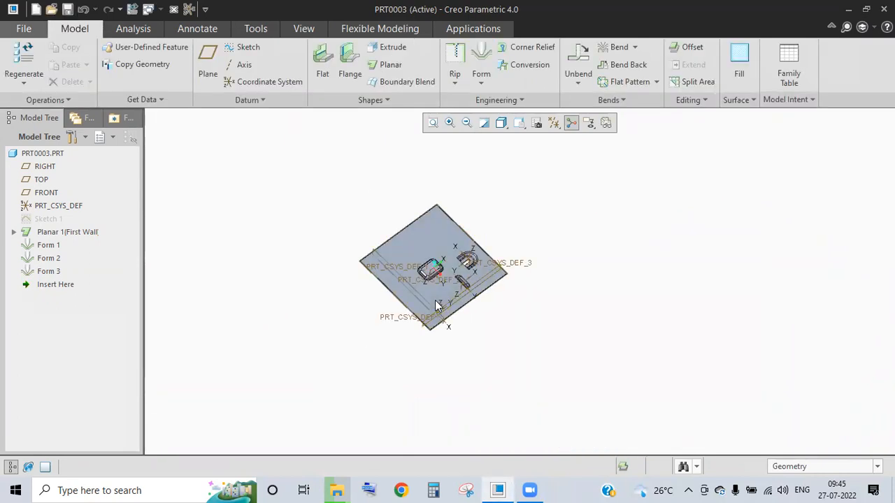
{"action": "left_click", "coordinate": [482, 84]}
{"action": "left_click", "coordinate": [498, 96]}
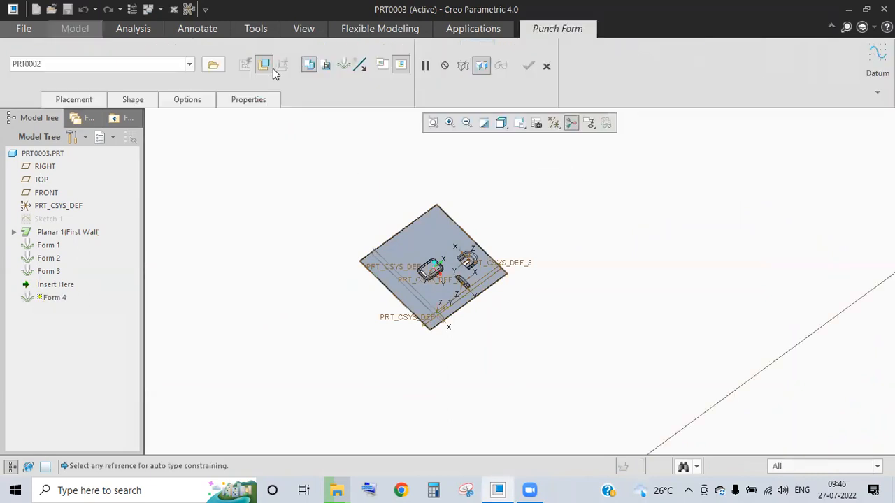
{"action": "left_click", "coordinate": [209, 67]}
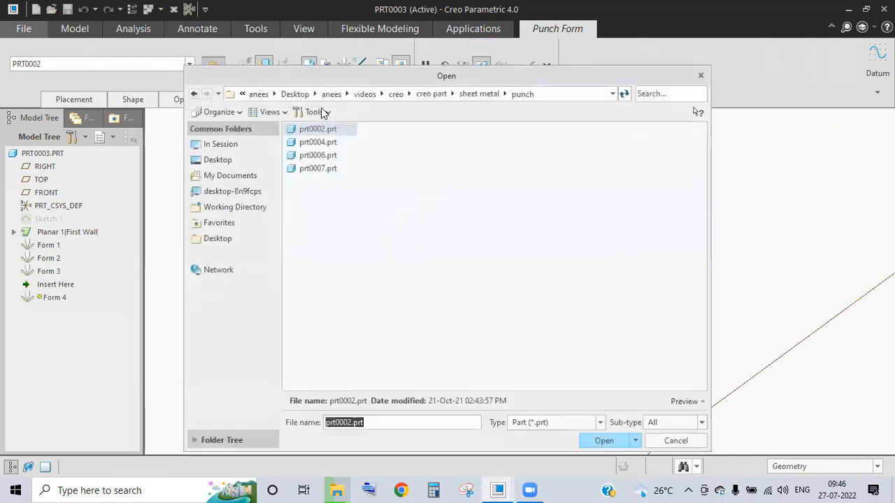
{"action": "left_click", "coordinate": [316, 142]}
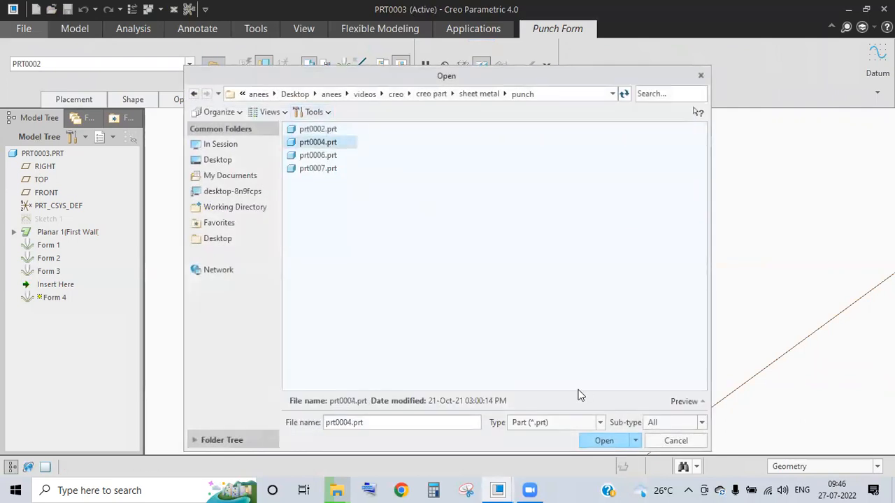
{"action": "left_click", "coordinate": [604, 441]}
{"action": "middle_click_drag", "start_coordinate": [441, 266], "coordinate": [428, 248]}
{"action": "middle_click_drag", "start_coordinate": [458, 228], "coordinate": [524, 210]}
{"action": "left_click", "coordinate": [547, 66]}
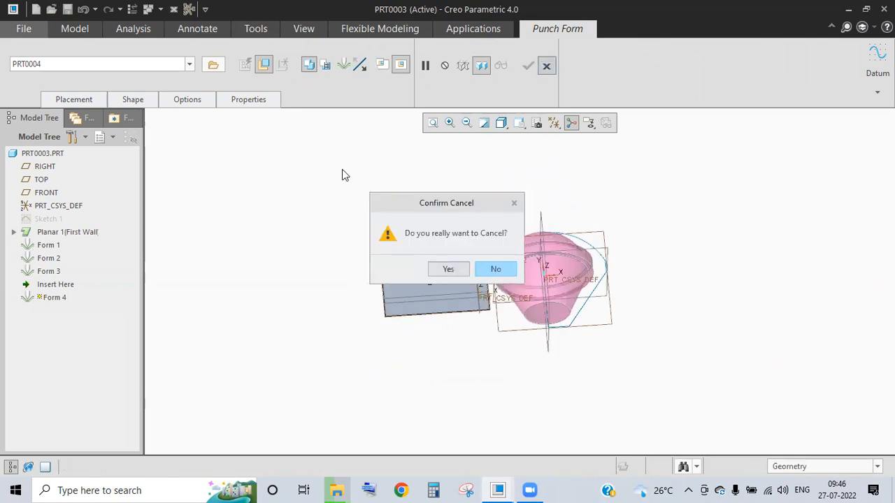
{"action": "left_click", "coordinate": [448, 268]}
{"action": "left_click", "coordinate": [56, 237]}
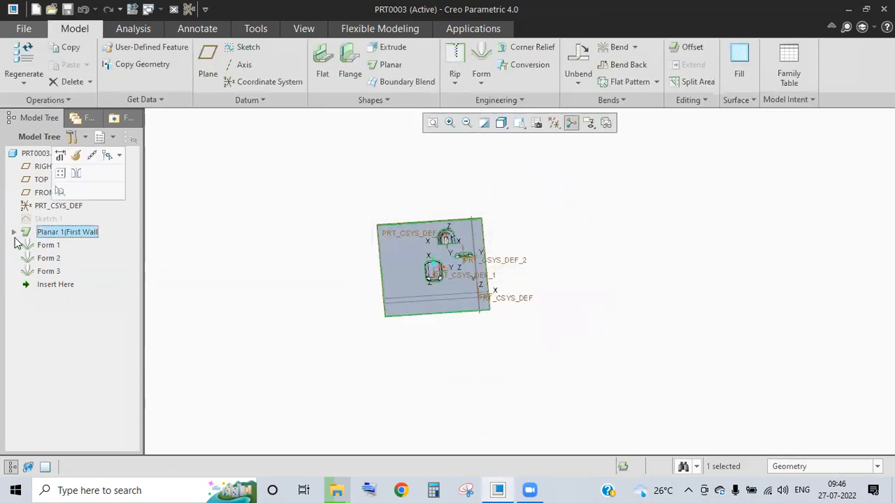
- Change Sketch 1's rectangle from 250 × 250 to 2500 × 2500
{"action": "left_click", "coordinate": [49, 220]}
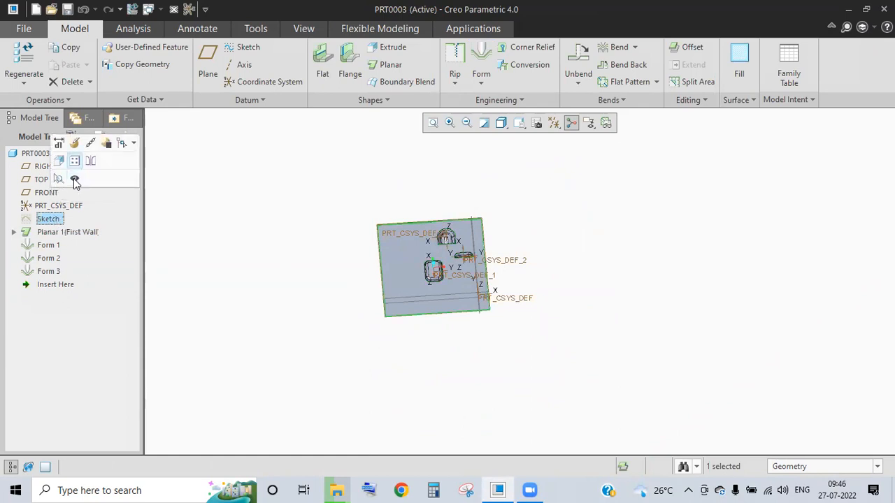
{"action": "left_click", "coordinate": [78, 142]}
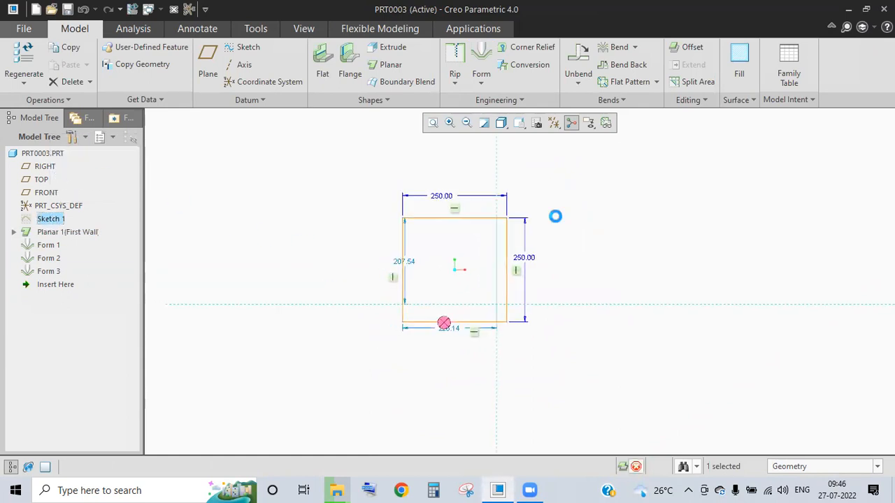
{"action": "double_click", "coordinate": [501, 207]}
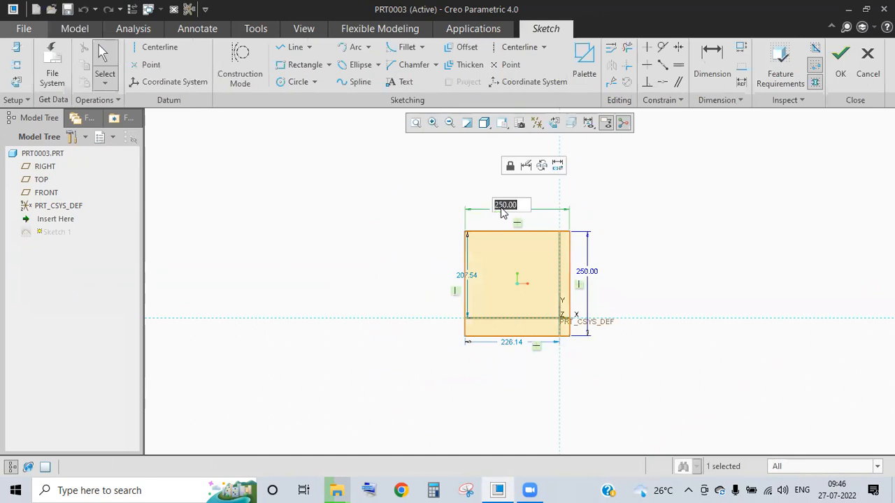
{"action": "type", "text": "2500"}
{"action": "key", "text": "Return"}
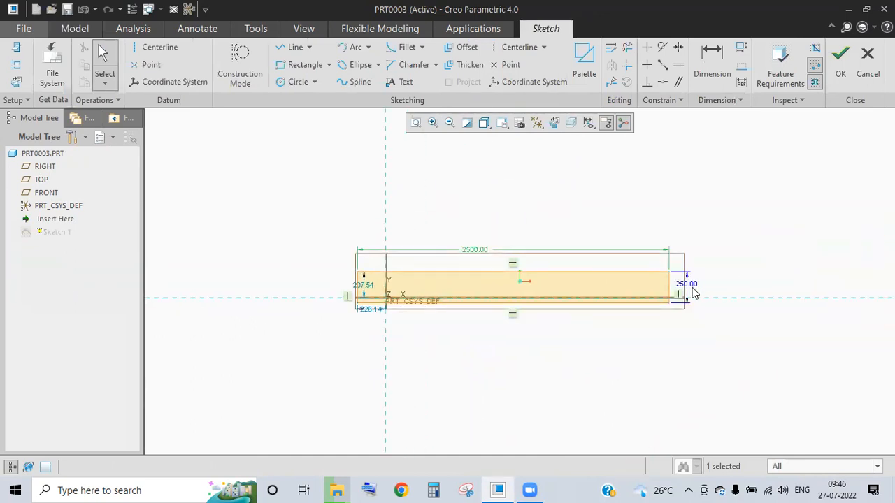
{"action": "double_click", "coordinate": [688, 285]}
{"action": "type", "text": "2500"}
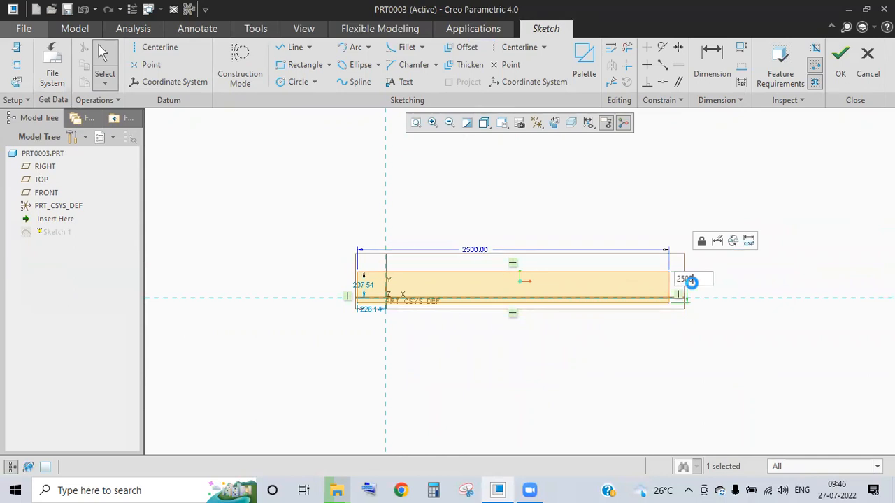
{"action": "key", "text": "Return"}
- Accept the sketch so the enlarged plate regenerates, then orbit to check it
{"action": "left_click", "coordinate": [841, 54]}
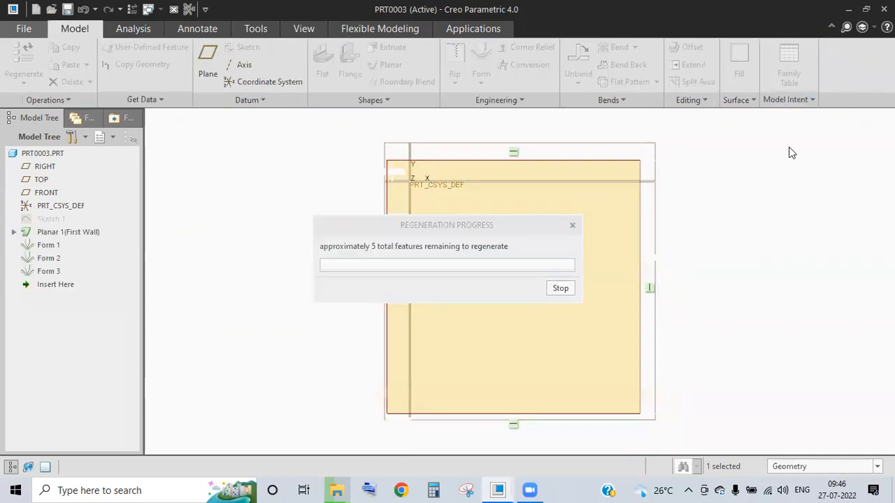
{"action": "middle_click_drag", "start_coordinate": [473, 332], "coordinate": [481, 323]}
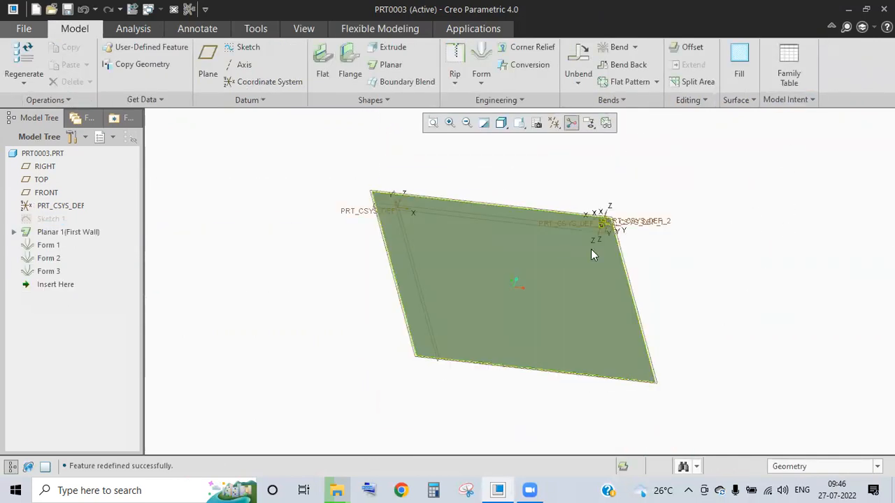
{"action": "middle_click_drag", "start_coordinate": [435, 250], "coordinate": [439, 261]}
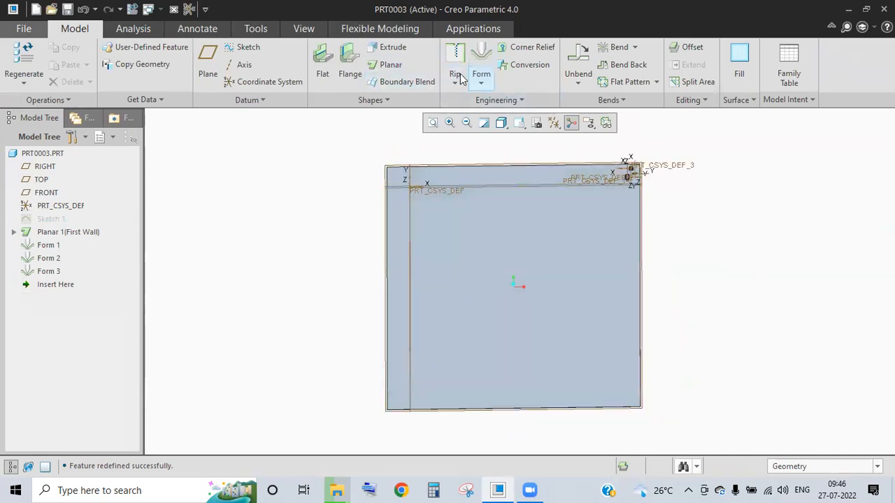
{"action": "left_click", "coordinate": [481, 66]}
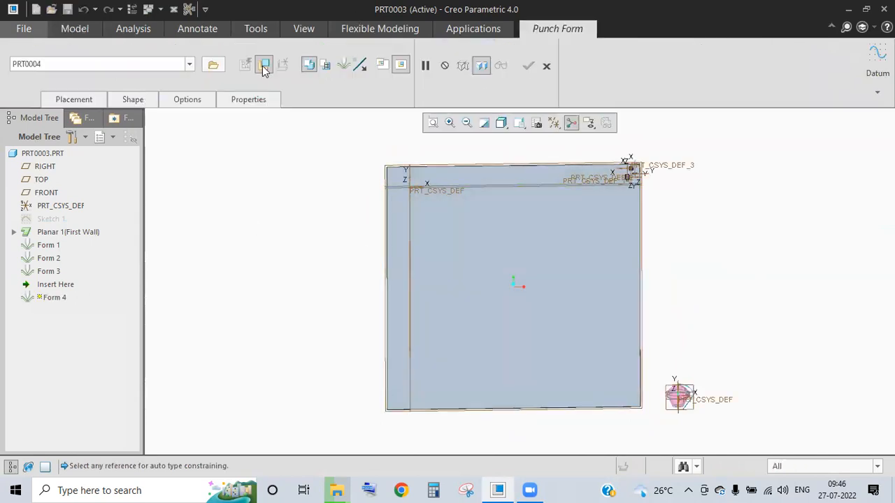
- Reference the PRT0004 punch to the plate surface
{"action": "left_click", "coordinate": [550, 270]}
{"action": "middle_click_drag", "start_coordinate": [477, 325], "coordinate": [458, 281]}
{"action": "scroll", "coordinate": [475, 314], "scroll_direction": "down", "scroll_amount": 8}
{"action": "scroll", "coordinate": [492, 314], "scroll_direction": "up", "scroll_amount": 3}
{"action": "scroll", "coordinate": [485, 310], "scroll_direction": "up", "scroll_amount": 4}
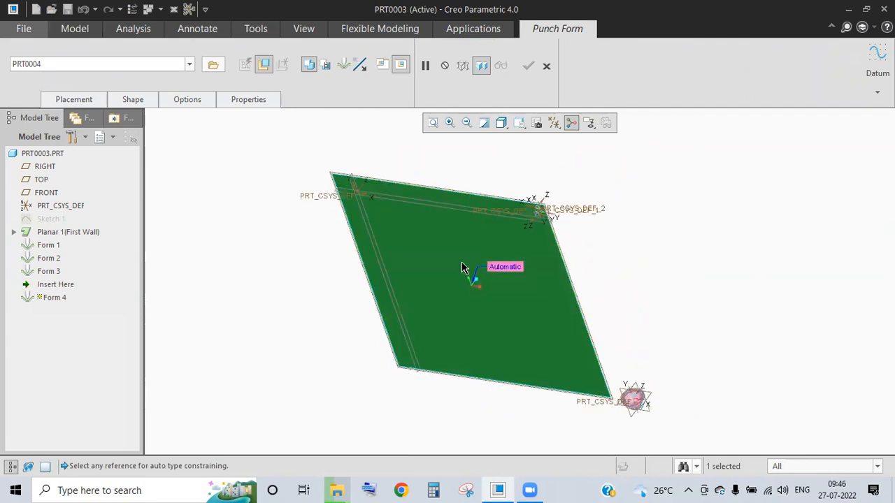
{"action": "middle_click_drag", "start_coordinate": [475, 285], "coordinate": [482, 262]}
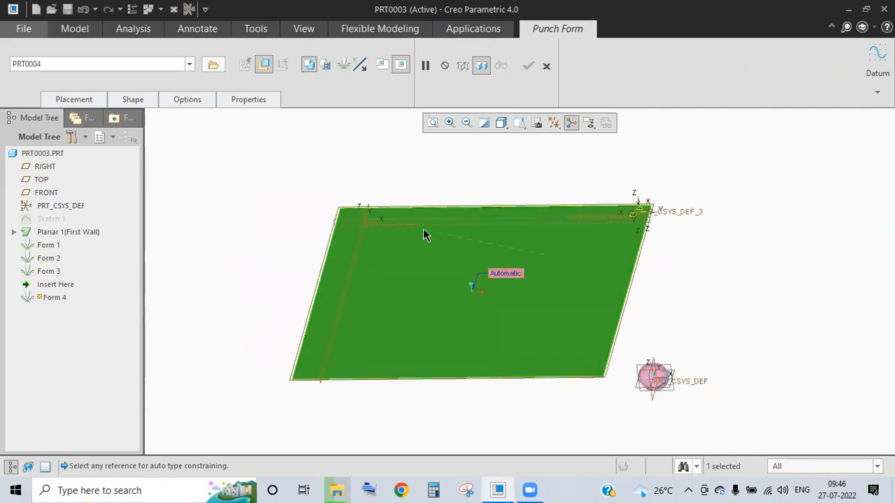
- Orbit around the punch on the plate and show its placement constraints
{"action": "scroll", "coordinate": [658, 382], "scroll_direction": "down", "scroll_amount": 5}
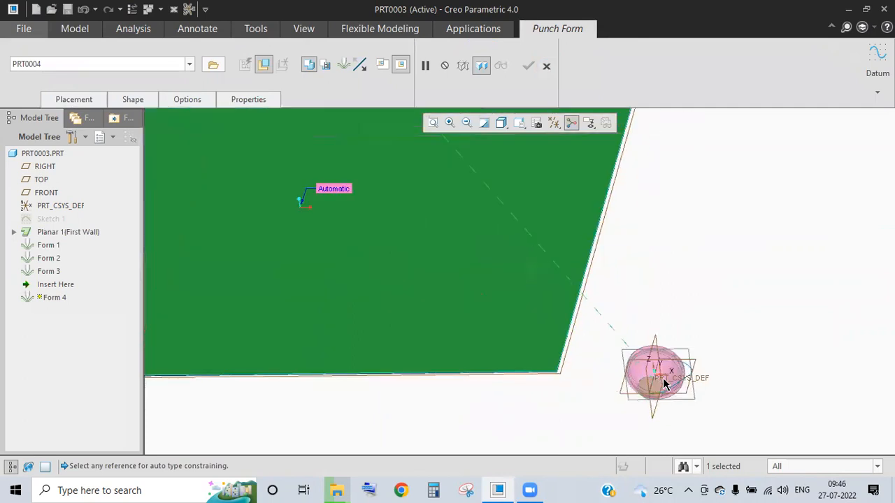
{"action": "middle_click_drag", "start_coordinate": [651, 310], "coordinate": [601, 347]}
{"action": "scroll", "coordinate": [598, 347], "scroll_direction": "up", "scroll_amount": 4}
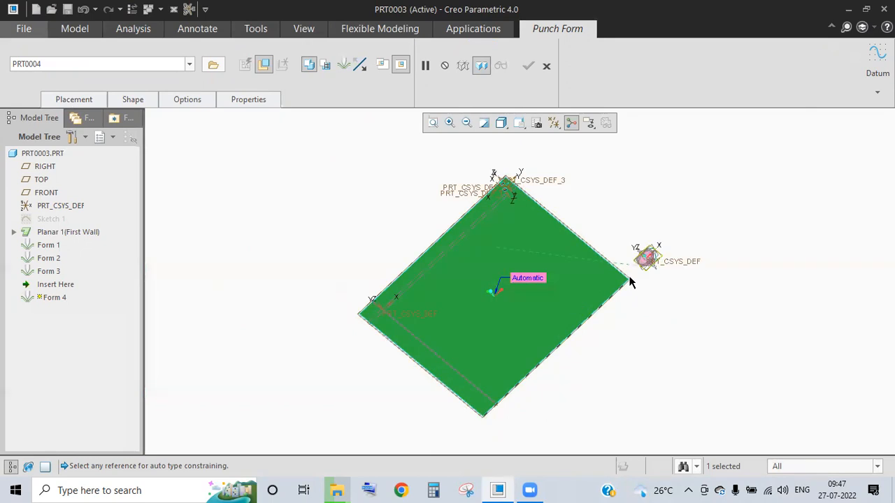
{"action": "scroll", "coordinate": [658, 260], "scroll_direction": "down", "scroll_amount": 4}
{"action": "middle_click_drag", "start_coordinate": [644, 261], "coordinate": [599, 274]}
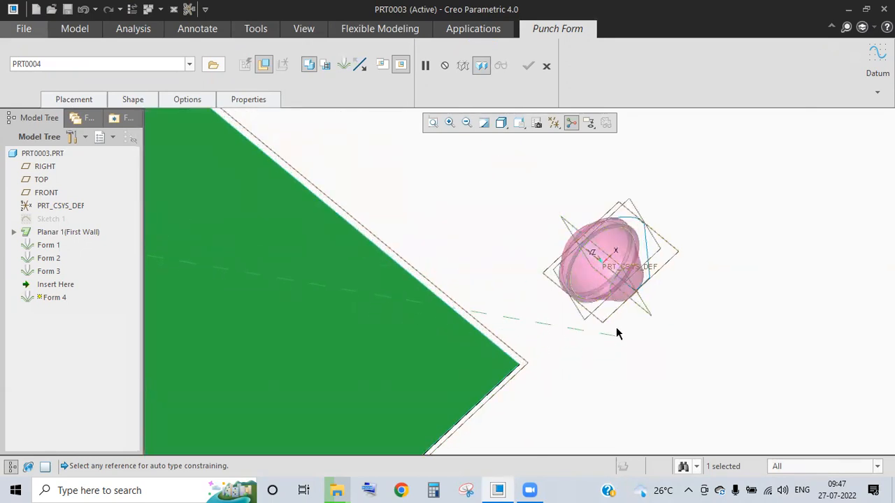
{"action": "scroll", "coordinate": [521, 287], "scroll_direction": "up", "scroll_amount": 5}
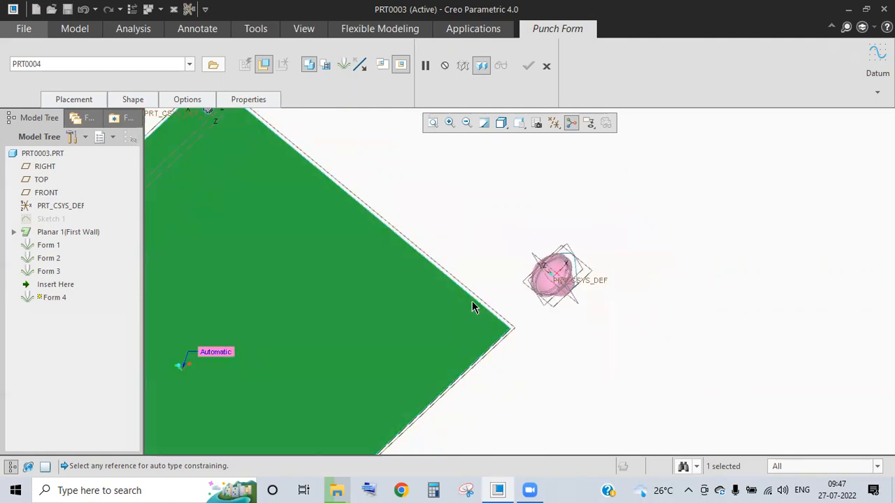
{"action": "middle_click_drag", "start_coordinate": [472, 299], "coordinate": [511, 290]}
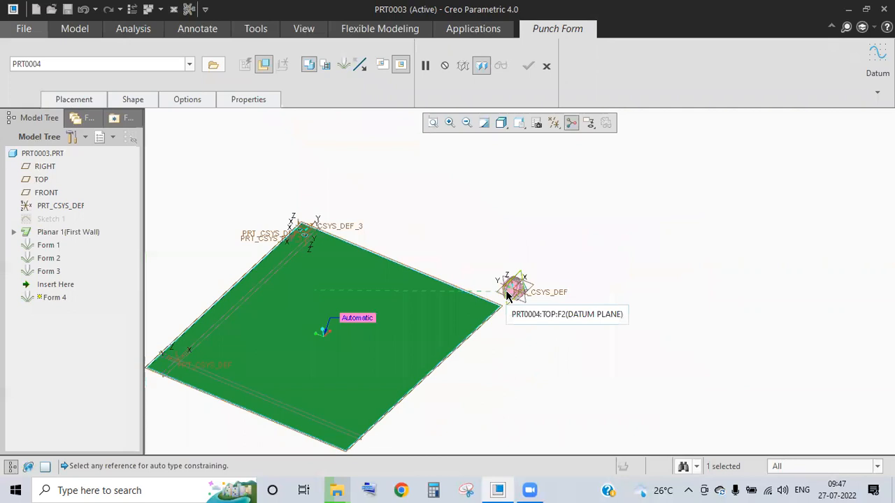
{"action": "left_click", "coordinate": [78, 99]}
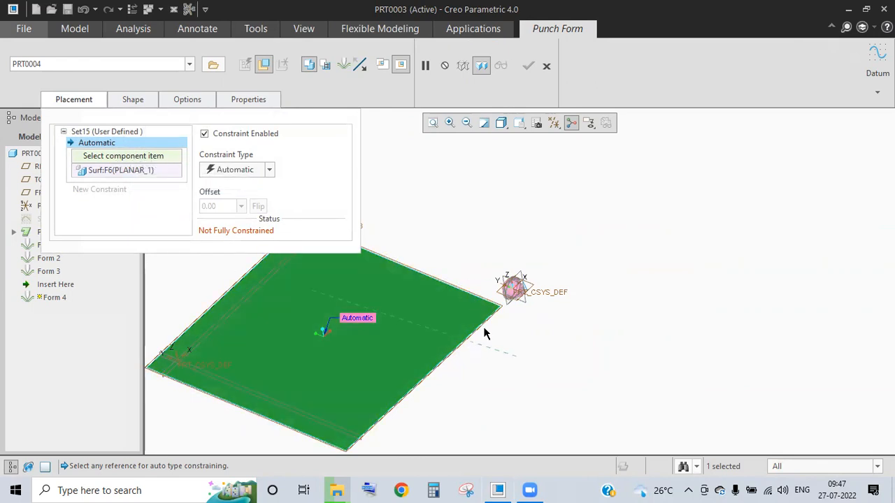
- Constrain the punch's revolved surface parallel to the plate surface
{"action": "middle_click_drag", "start_coordinate": [491, 336], "coordinate": [511, 291]}
{"action": "scroll", "coordinate": [511, 287], "scroll_direction": "down", "scroll_amount": 5}
{"action": "scroll", "coordinate": [453, 225], "scroll_direction": "down", "scroll_amount": 3}
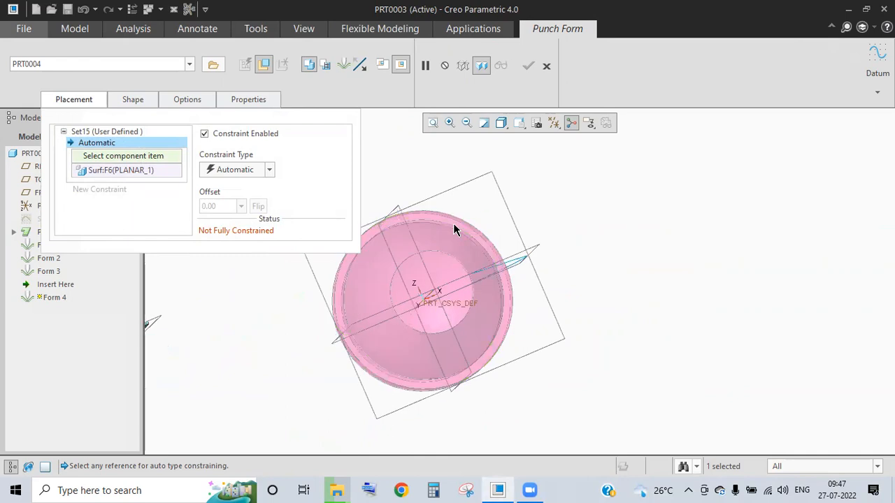
{"action": "scroll", "coordinate": [398, 300], "scroll_direction": "up", "scroll_amount": 1}
{"action": "scroll", "coordinate": [398, 300], "scroll_direction": "up", "scroll_amount": 2}
{"action": "middle_click_drag", "start_coordinate": [398, 300], "coordinate": [487, 239]}
{"action": "scroll", "coordinate": [495, 213], "scroll_direction": "down", "scroll_amount": 3}
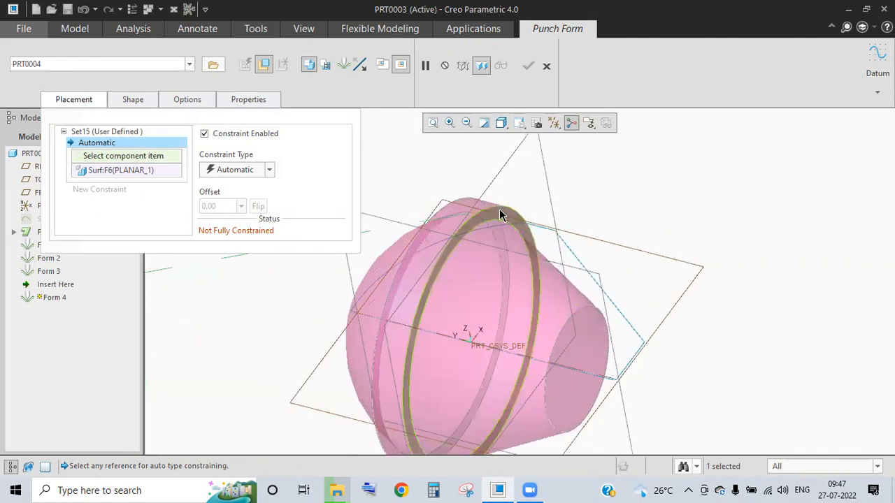
{"action": "left_click", "coordinate": [499, 209]}
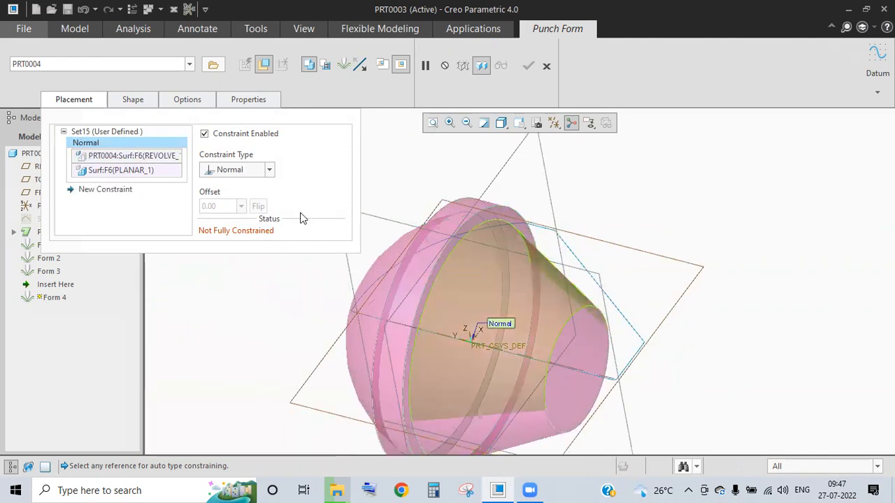
{"action": "left_click", "coordinate": [269, 170]}
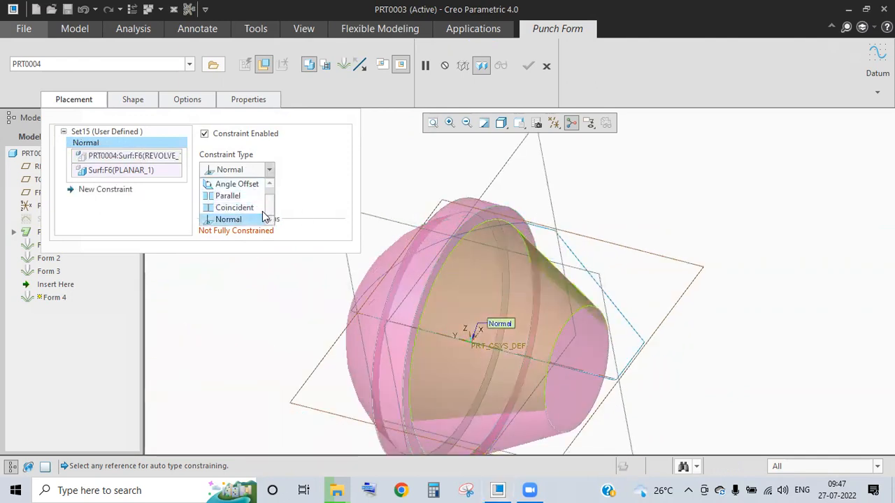
{"action": "left_click", "coordinate": [230, 196]}
{"action": "scroll", "coordinate": [497, 270], "scroll_direction": "up", "scroll_amount": 3}
{"action": "mouse_move", "coordinate": [490, 285]}
{"action": "middle_mouse_down"}
{"action": "mouse_move", "coordinate": [438, 268]}
{"action": "mouse_move", "coordinate": [497, 270]}
{"action": "middle_mouse_up"}
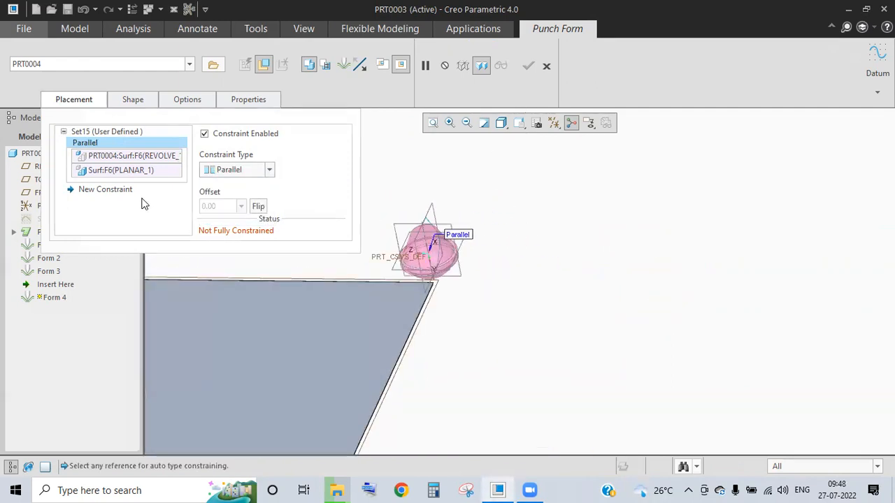
- Add a distance constraint from the RIGHT datum plane and change its 2642.72 value
{"action": "left_click", "coordinate": [112, 191]}
{"action": "scroll", "coordinate": [467, 289], "scroll_direction": "up", "scroll_amount": 2}
{"action": "scroll", "coordinate": [472, 274], "scroll_direction": "down", "scroll_amount": 2}
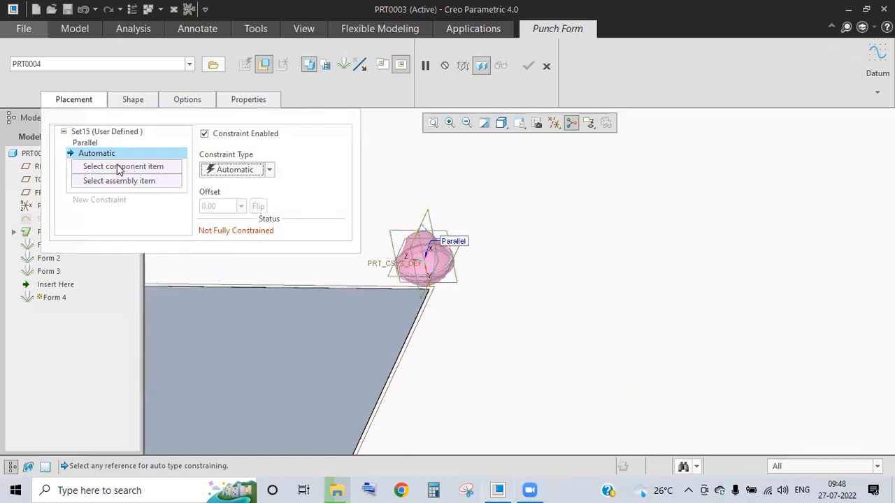
{"action": "scroll", "coordinate": [449, 240], "scroll_direction": "down", "scroll_amount": 2}
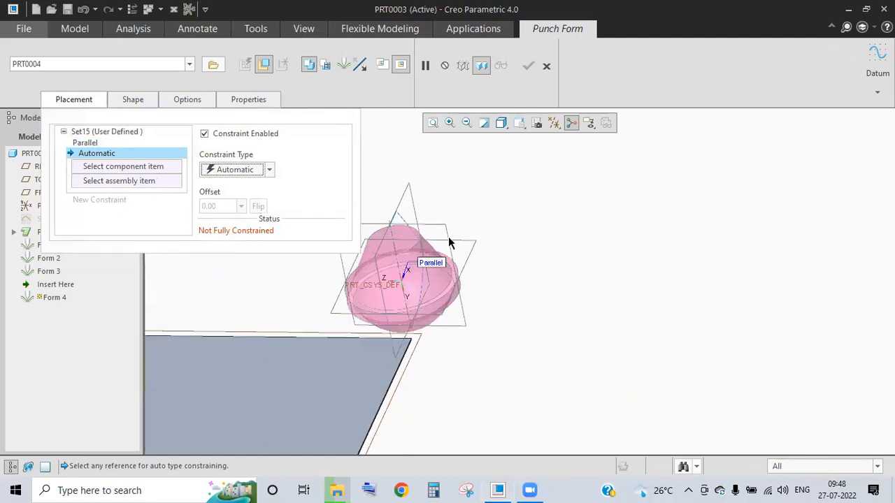
{"action": "left_click", "coordinate": [270, 171]}
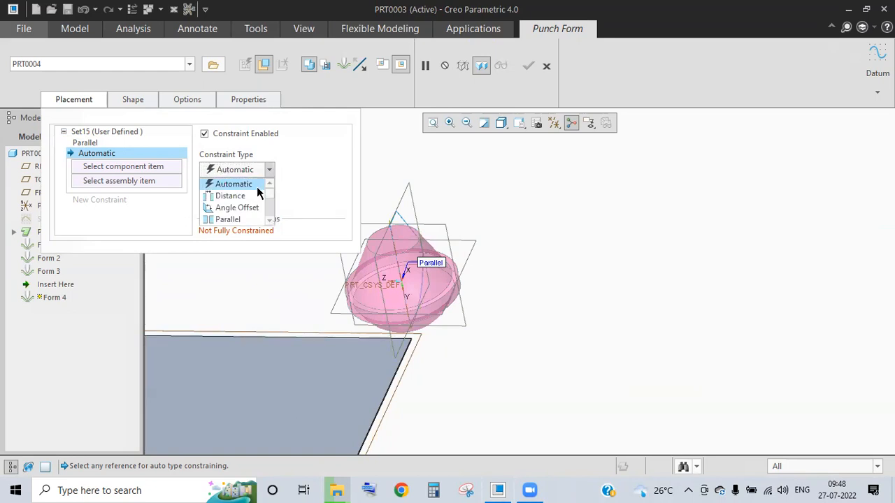
{"action": "left_click", "coordinate": [256, 196]}
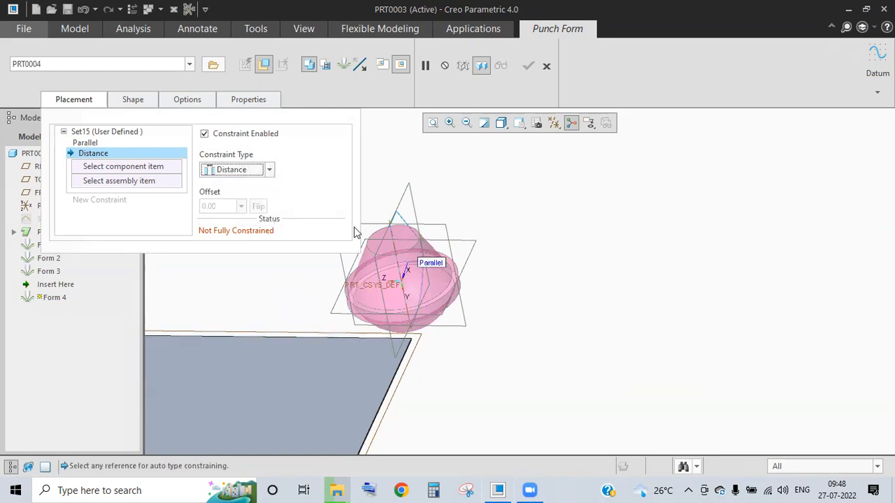
{"action": "left_click", "coordinate": [441, 229]}
{"action": "scroll", "coordinate": [454, 290], "scroll_direction": "up", "scroll_amount": 9}
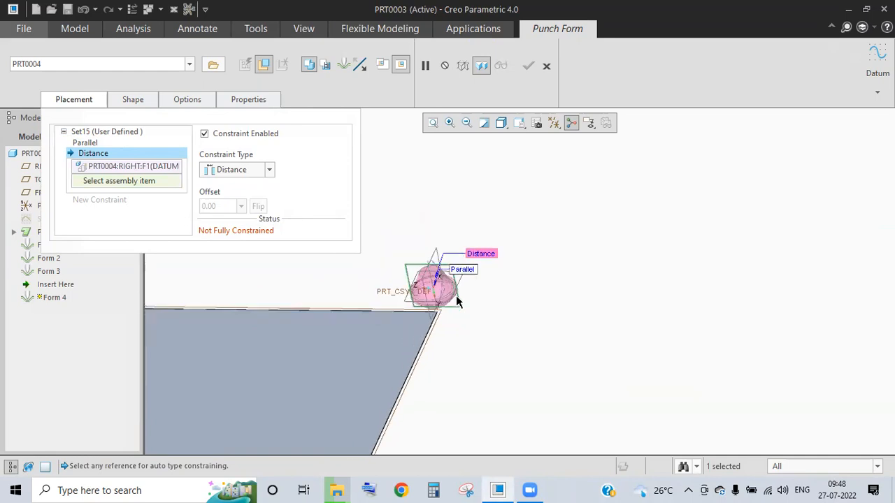
{"action": "scroll", "coordinate": [412, 384], "scroll_direction": "down", "scroll_amount": 3}
{"action": "scroll", "coordinate": [453, 288], "scroll_direction": "down", "scroll_amount": 4}
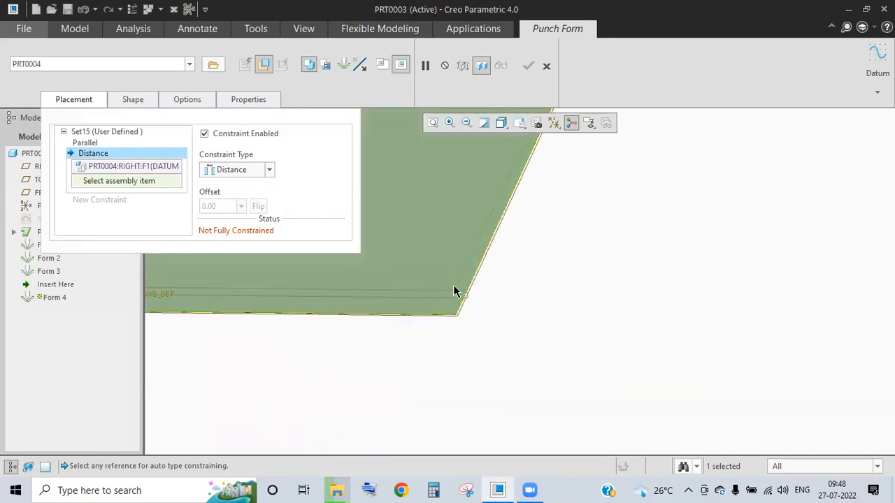
{"action": "scroll", "coordinate": [542, 333], "scroll_direction": "up", "scroll_amount": 2}
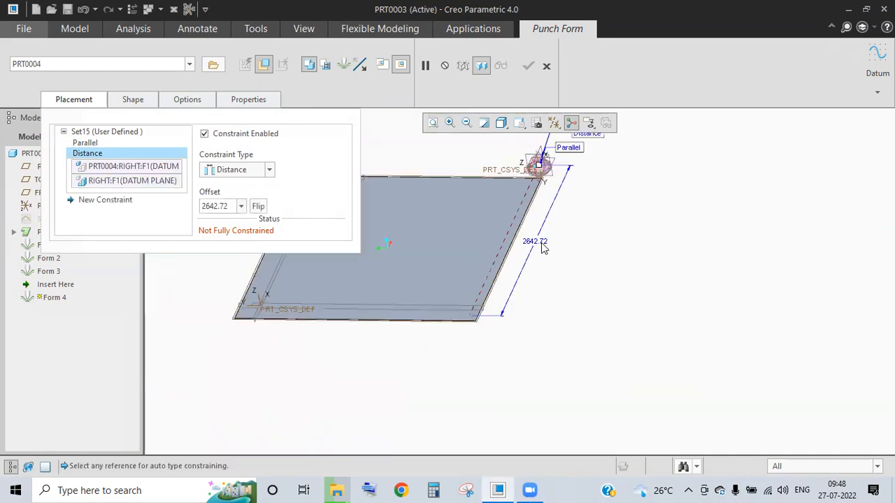
{"action": "double_click", "coordinate": [544, 243]}
{"action": "type", "text": "1000.00"}
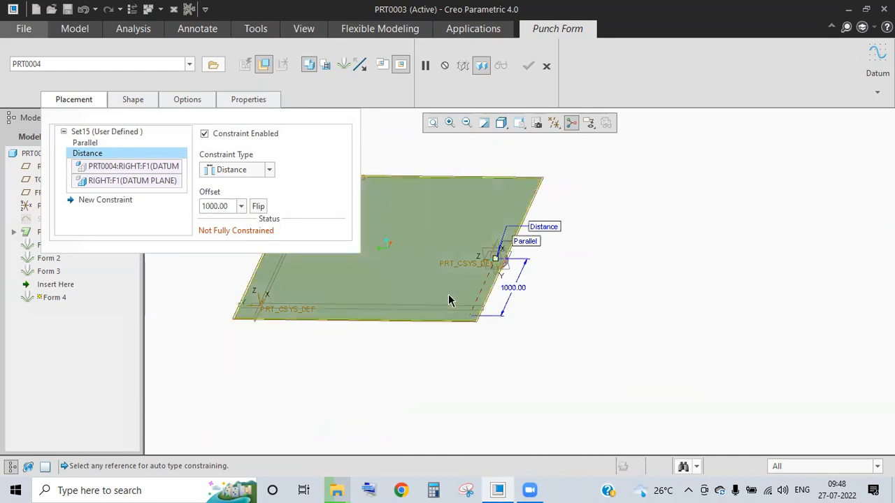
- Add a distance constraint offsetting the punch 1000 from the TOP datum plane
{"action": "left_click", "coordinate": [105, 200]}
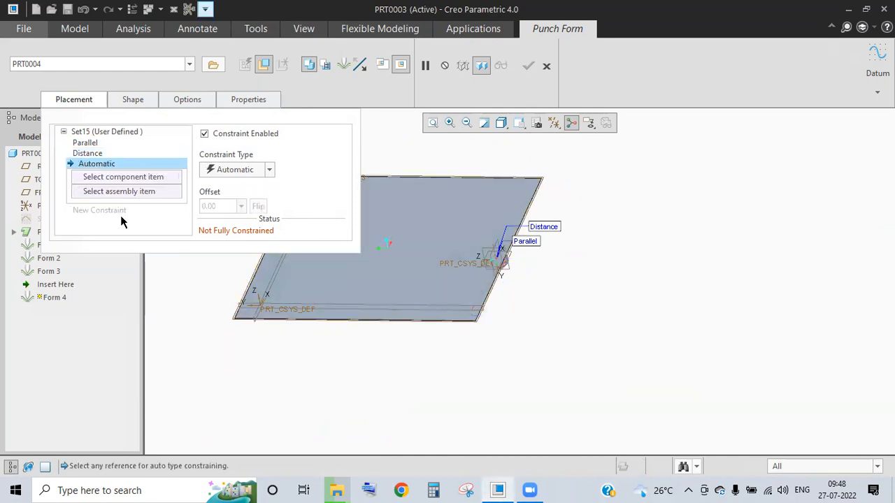
{"action": "middle_click_drag", "start_coordinate": [526, 294], "coordinate": [513, 260]}
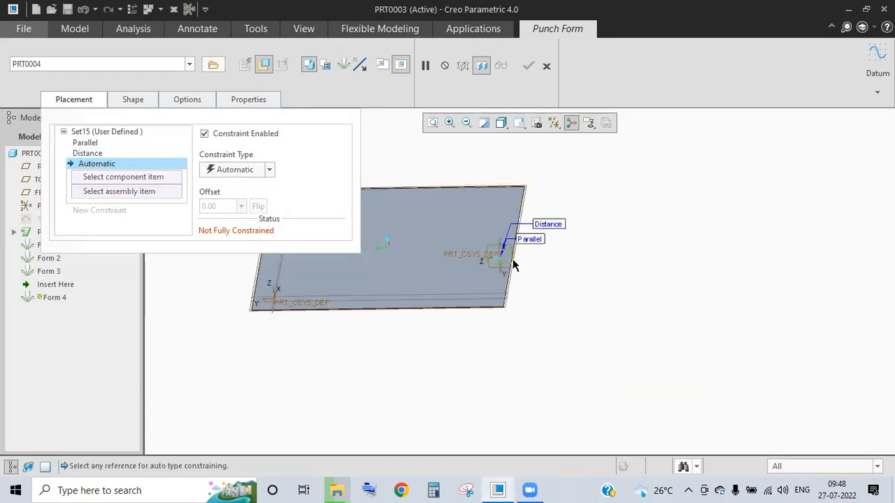
{"action": "scroll", "coordinate": [506, 269], "scroll_direction": "down", "scroll_amount": 3}
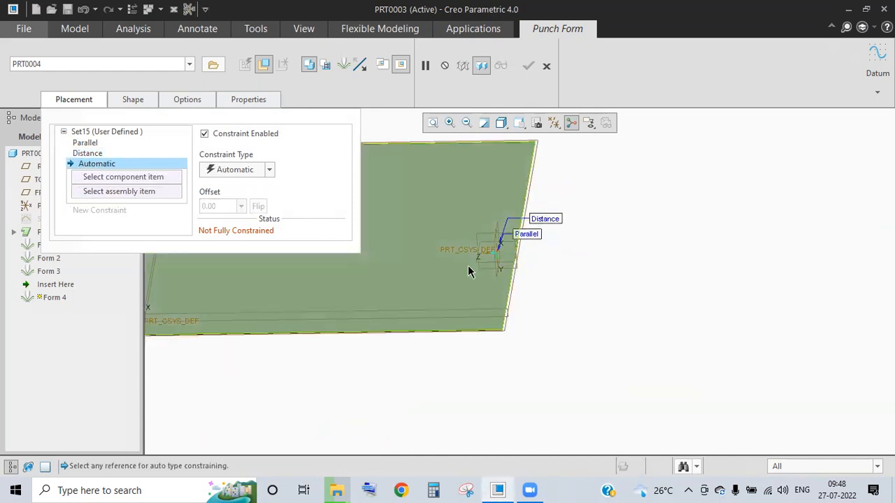
{"action": "left_click", "coordinate": [269, 170]}
{"action": "left_click", "coordinate": [234, 194]}
{"action": "middle_click_drag", "start_coordinate": [371, 233], "coordinate": [585, 303]}
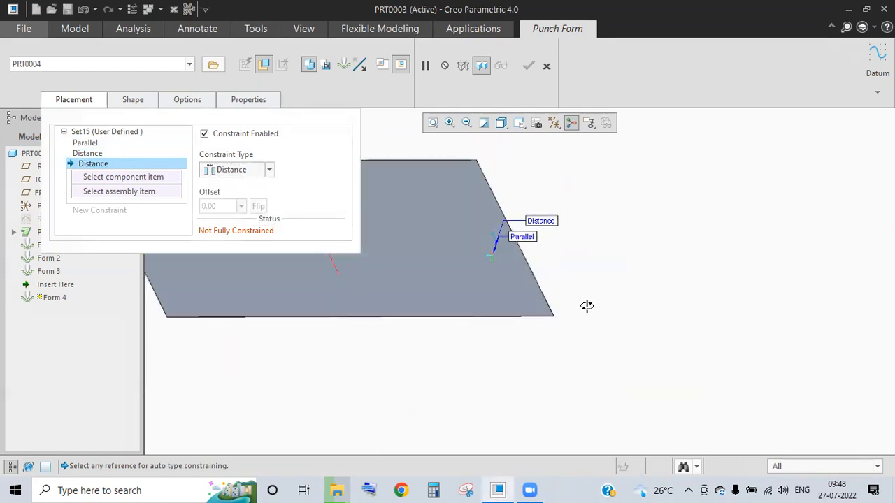
{"action": "scroll", "coordinate": [482, 233], "scroll_direction": "down", "scroll_amount": 3}
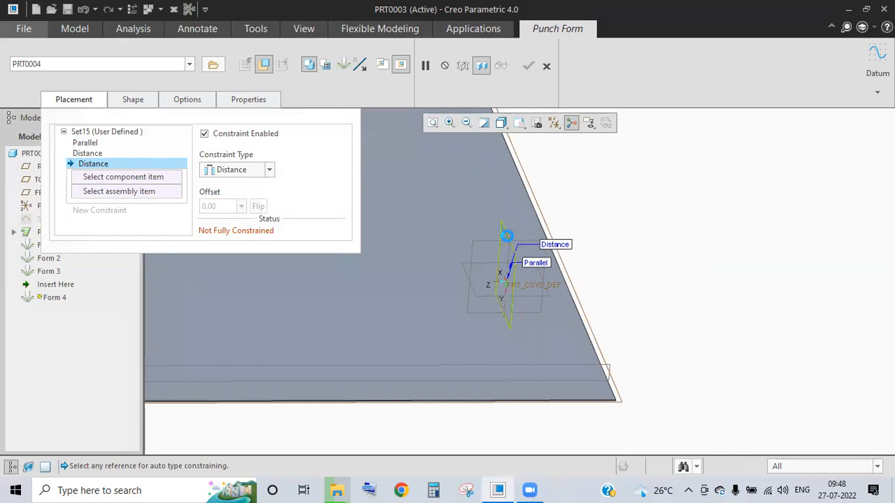
{"action": "left_click", "coordinate": [501, 238]}
{"action": "scroll", "coordinate": [328, 292], "scroll_direction": "up", "scroll_amount": 3}
{"action": "scroll", "coordinate": [156, 339], "scroll_direction": "up", "scroll_amount": 1}
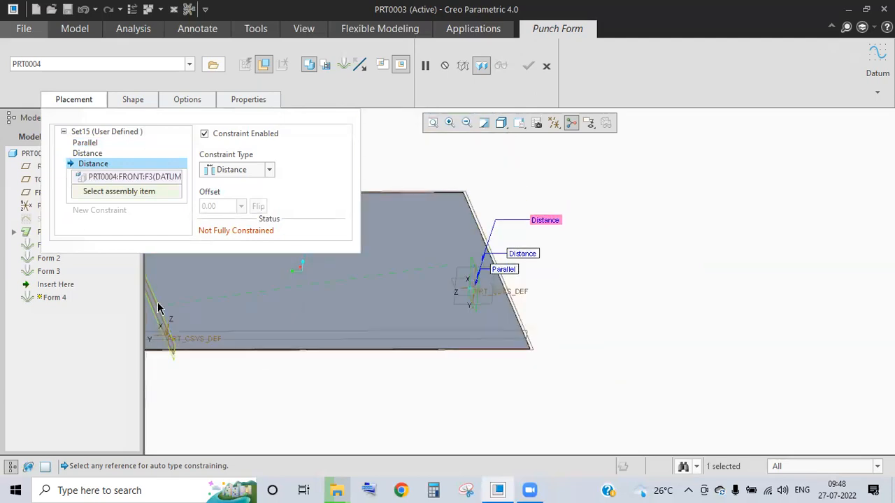
{"action": "left_click", "coordinate": [158, 308]}
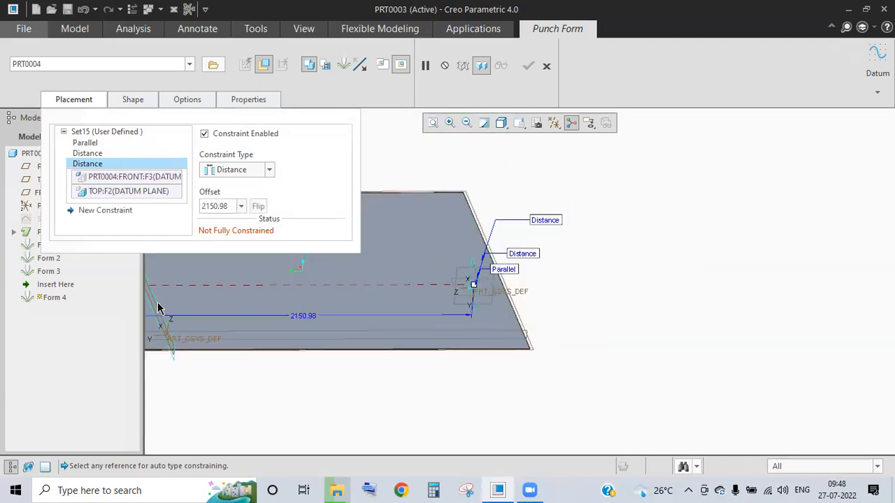
{"action": "left_click", "coordinate": [233, 207]}
{"action": "type", "text": "100"}
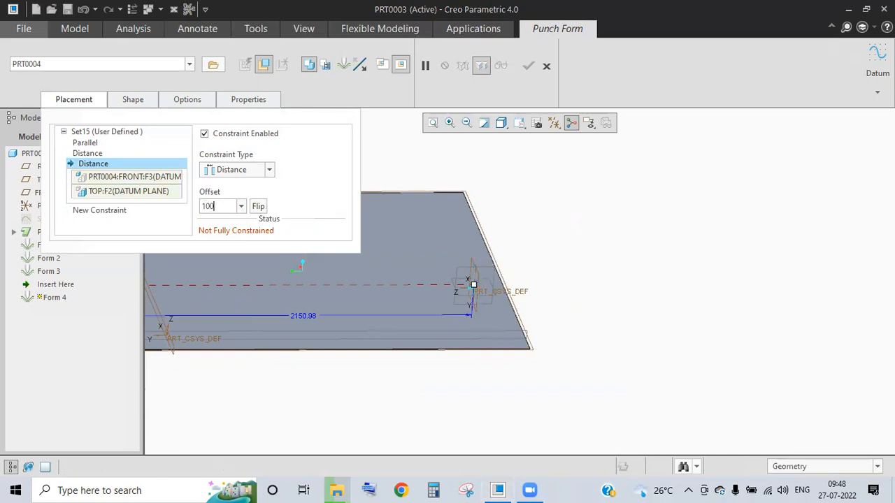
{"action": "type", "text": "0"}
{"action": "key", "text": "Return"}
- Add a Coincident constraint seating the punch on the plate surface Surf:F6(PLANAR_1)
{"action": "left_click", "coordinate": [181, 212]}
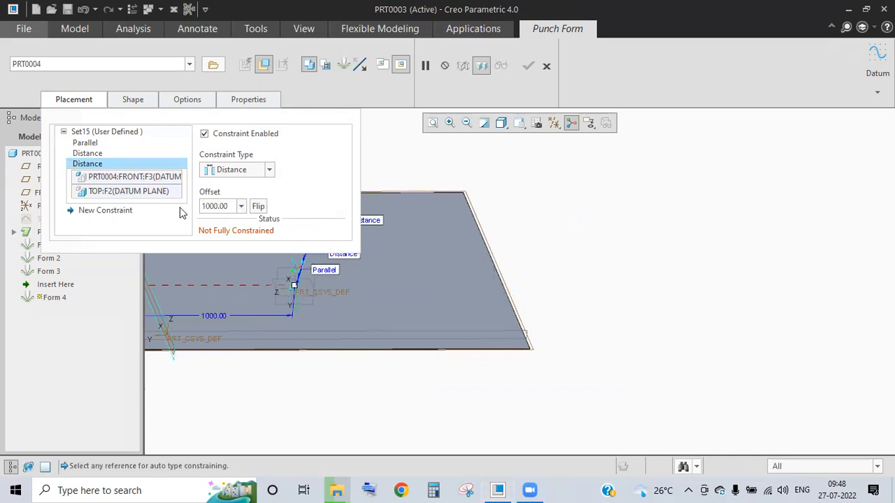
{"action": "middle_click_drag", "start_coordinate": [423, 364], "coordinate": [389, 326]}
{"action": "scroll", "coordinate": [302, 302], "scroll_direction": "up", "scroll_amount": 4}
{"action": "scroll", "coordinate": [297, 304], "scroll_direction": "down", "scroll_amount": 4}
{"action": "mouse_move", "coordinate": [298, 304]}
{"action": "middle_mouse_down"}
{"action": "mouse_move", "coordinate": [283, 306]}
{"action": "mouse_move", "coordinate": [294, 289]}
{"action": "middle_mouse_up"}
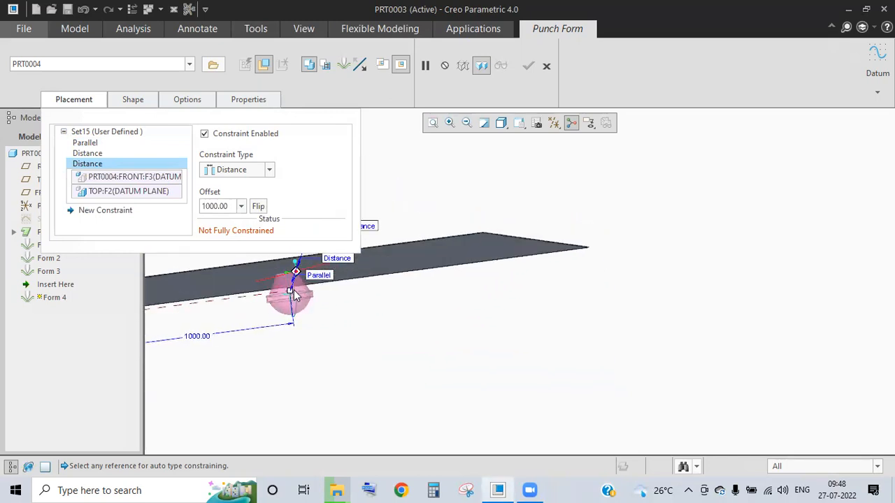
{"action": "left_click", "coordinate": [86, 142]}
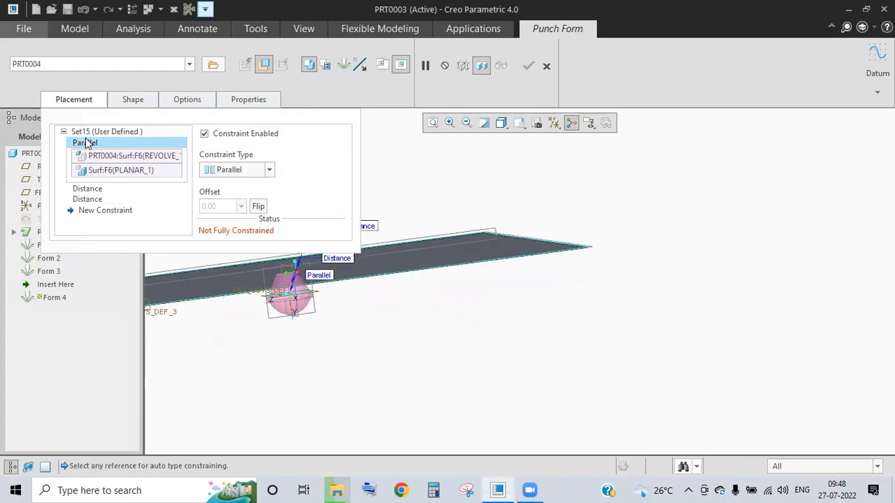
{"action": "left_click", "coordinate": [90, 216]}
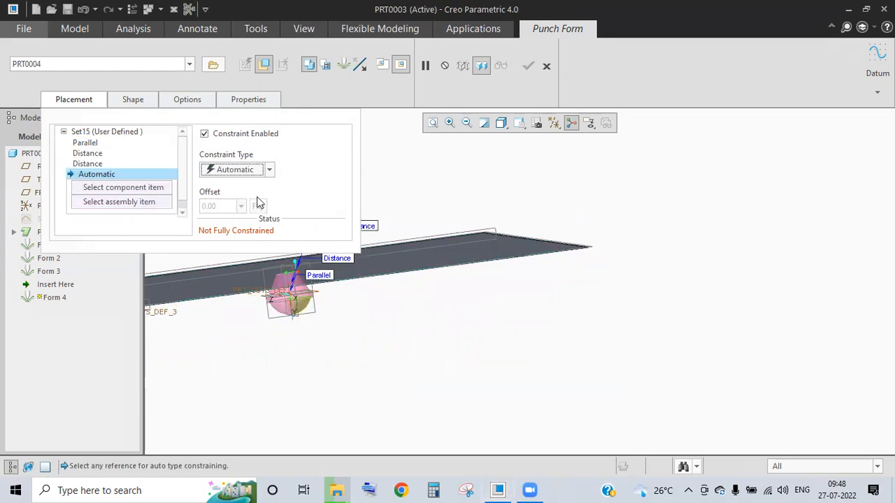
{"action": "left_click", "coordinate": [269, 171]}
{"action": "scroll", "coordinate": [272, 222], "scroll_direction": "down", "scroll_amount": 2}
{"action": "left_click", "coordinate": [240, 207]}
{"action": "middle_click_drag", "start_coordinate": [278, 312], "coordinate": [282, 262]}
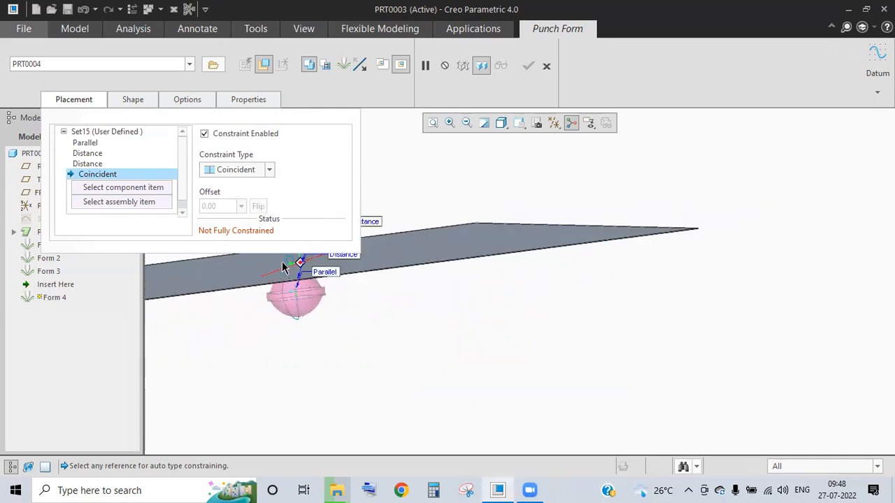
{"action": "scroll", "coordinate": [282, 280], "scroll_direction": "down", "scroll_amount": 5}
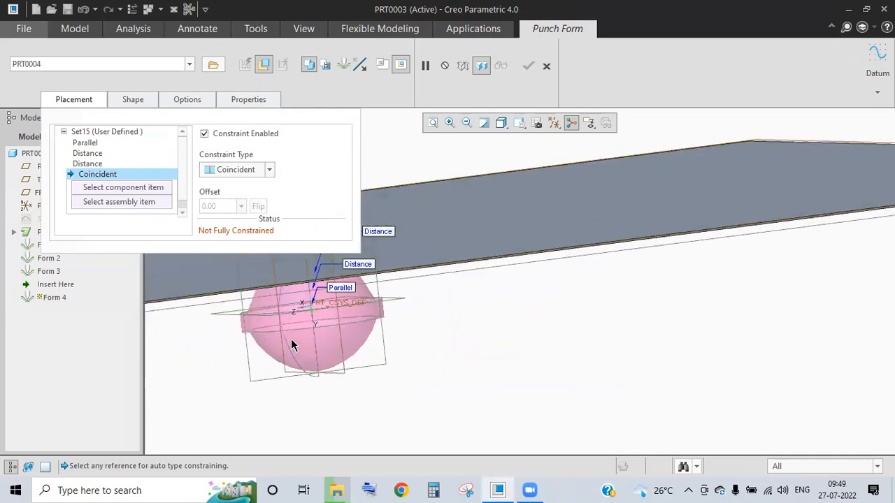
{"action": "scroll", "coordinate": [291, 338], "scroll_direction": "down", "scroll_amount": 5}
{"action": "left_click", "coordinate": [174, 262]}
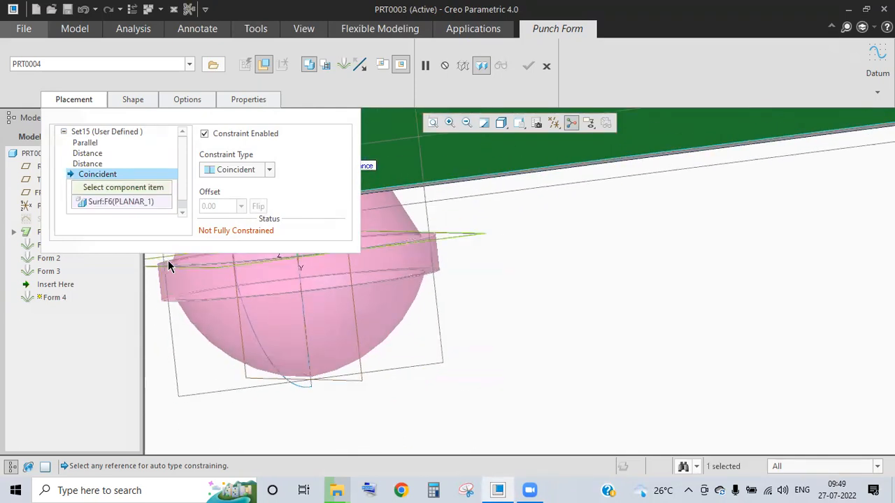
{"action": "scroll", "coordinate": [417, 322], "scroll_direction": "up", "scroll_amount": 7}
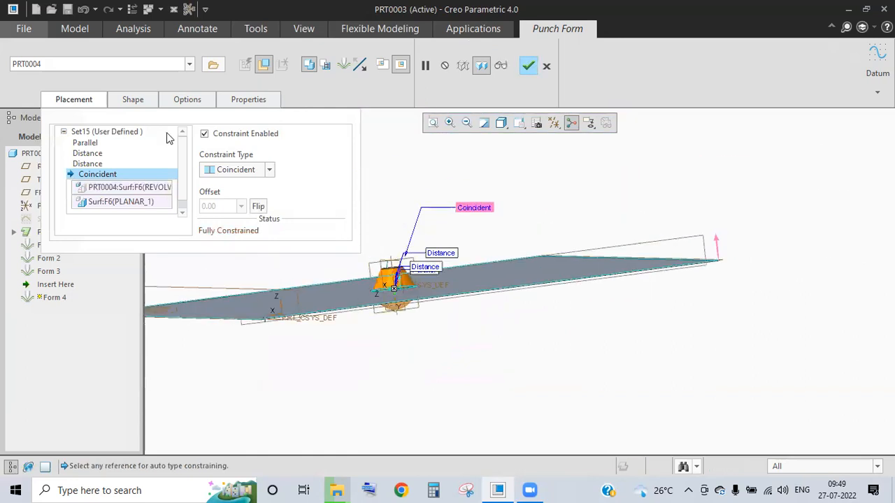
- Check the punch shape and complete the feature as Form 4
{"action": "left_click", "coordinate": [133, 101]}
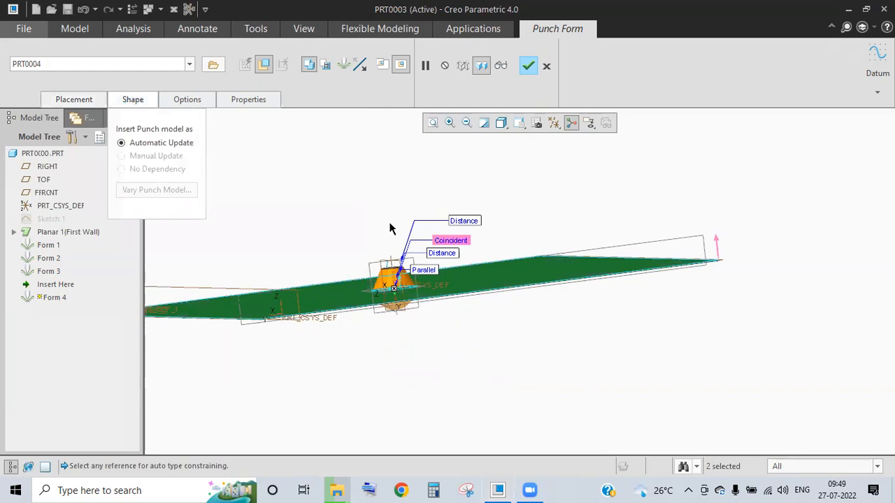
{"action": "middle_click_drag", "start_coordinate": [388, 232], "coordinate": [363, 223]}
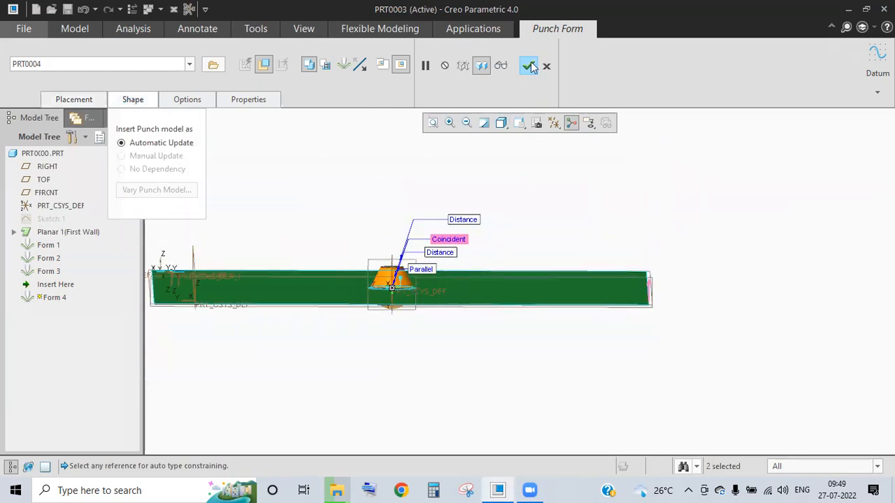
{"action": "left_click", "coordinate": [528, 65]}
- Inspect the new cone form, then reopen and re-finish Form 4 without changes
{"action": "left_click", "coordinate": [412, 340]}
{"action": "mouse_move", "coordinate": [412, 340]}
{"action": "middle_mouse_down"}
{"action": "mouse_move", "coordinate": [410, 287]}
{"action": "mouse_move", "coordinate": [375, 284]}
{"action": "mouse_move", "coordinate": [391, 303]}
{"action": "mouse_move", "coordinate": [343, 258]}
{"action": "mouse_move", "coordinate": [351, 266]}
{"action": "middle_mouse_up"}
{"action": "scroll", "coordinate": [411, 288], "scroll_direction": "down", "scroll_amount": 3}
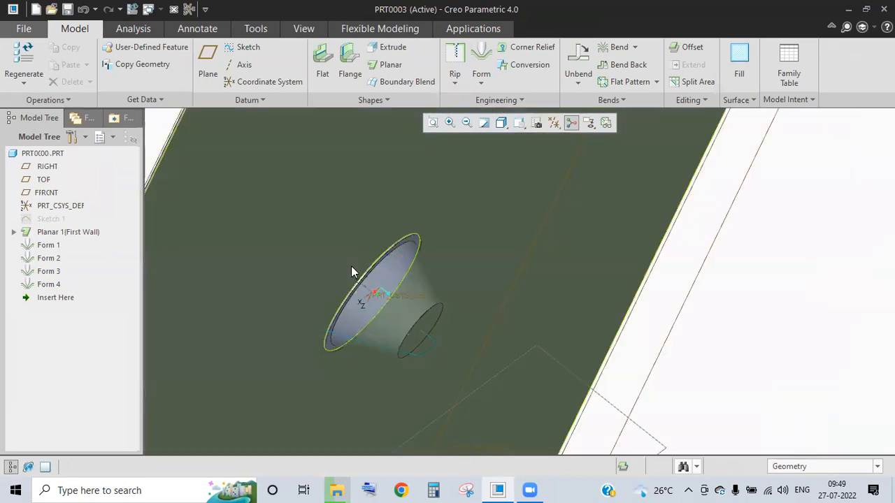
{"action": "mouse_move", "coordinate": [370, 308]}
{"action": "middle_mouse_down"}
{"action": "mouse_move", "coordinate": [400, 286]}
{"action": "mouse_move", "coordinate": [378, 280]}
{"action": "mouse_move", "coordinate": [416, 305]}
{"action": "mouse_move", "coordinate": [455, 242]}
{"action": "middle_mouse_up"}
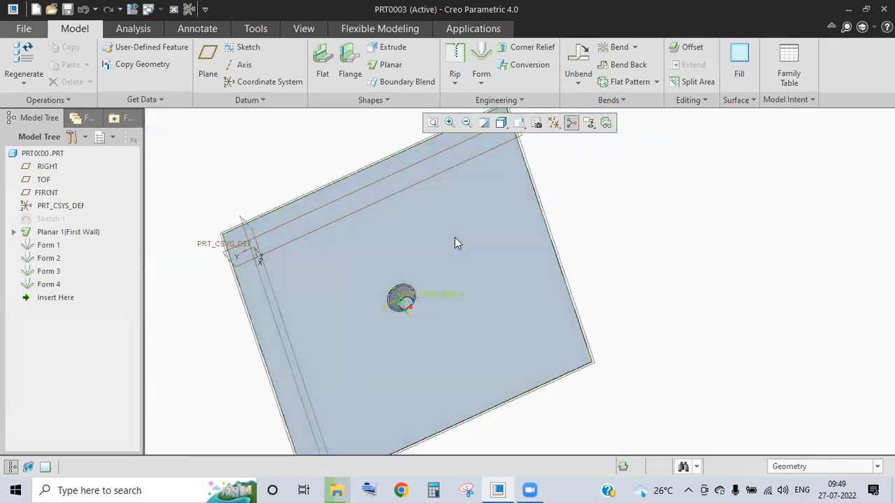
{"action": "middle_click_drag", "start_coordinate": [438, 284], "coordinate": [405, 253]}
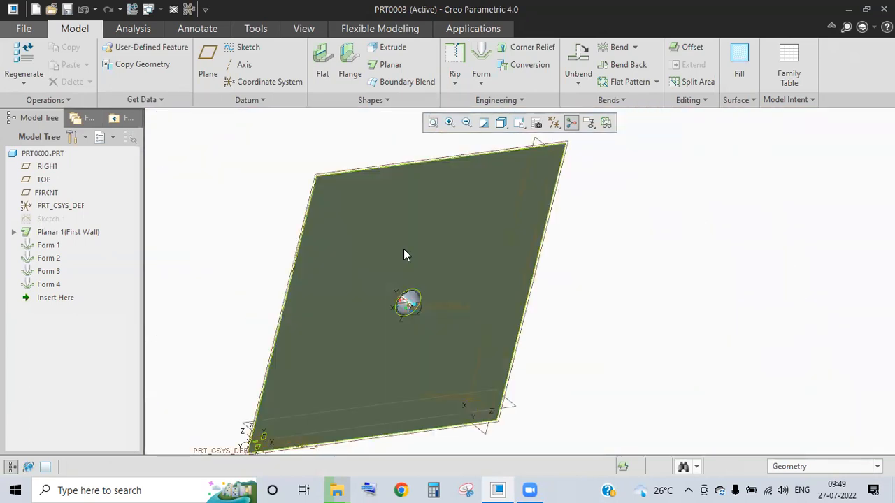
{"action": "middle_click_drag", "start_coordinate": [439, 308], "coordinate": [366, 438]}
{"action": "left_click", "coordinate": [49, 284]}
{"action": "left_click", "coordinate": [75, 203]}
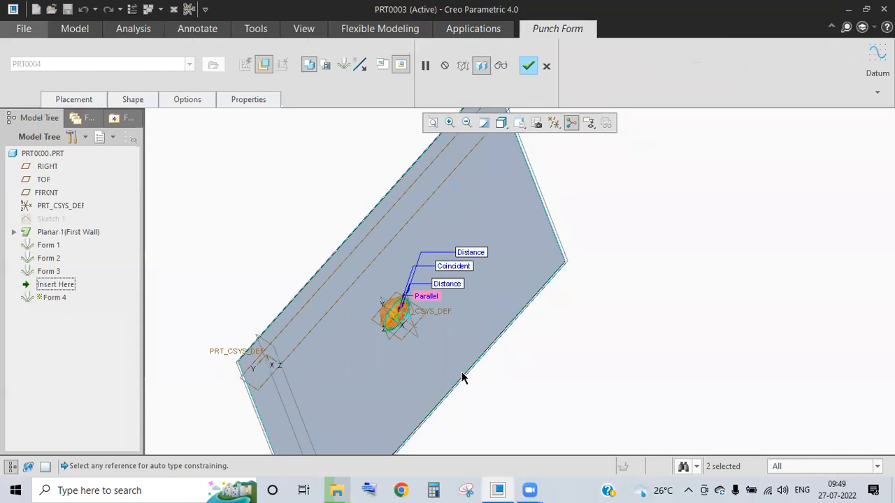
{"action": "left_click", "coordinate": [528, 65]}
- Look around the cone form again and reopen Form 4's definition for editing
{"action": "scroll", "coordinate": [415, 336], "scroll_direction": "down", "scroll_amount": 4}
{"action": "middle_click_drag", "start_coordinate": [416, 336], "coordinate": [300, 319]}
{"action": "scroll", "coordinate": [338, 254], "scroll_direction": "down", "scroll_amount": 5}
{"action": "middle_click_drag", "start_coordinate": [340, 252], "coordinate": [404, 316]}
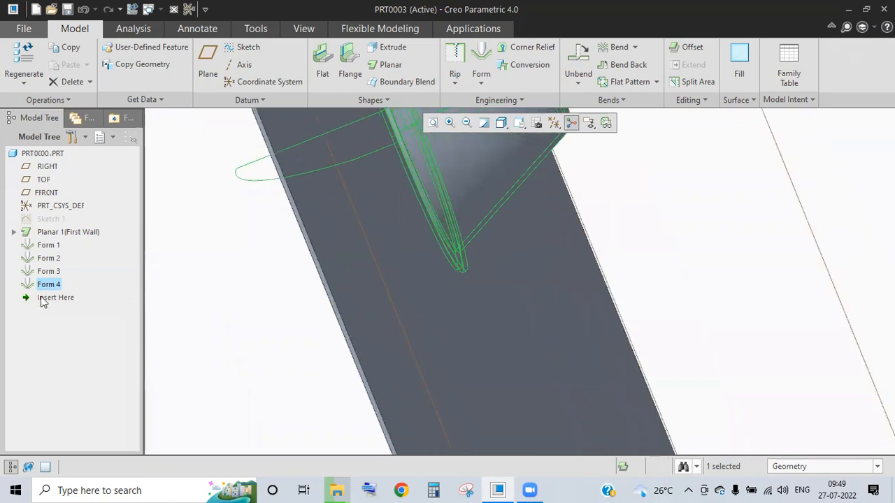
{"action": "left_click", "coordinate": [49, 285]}
{"action": "left_click", "coordinate": [96, 207]}
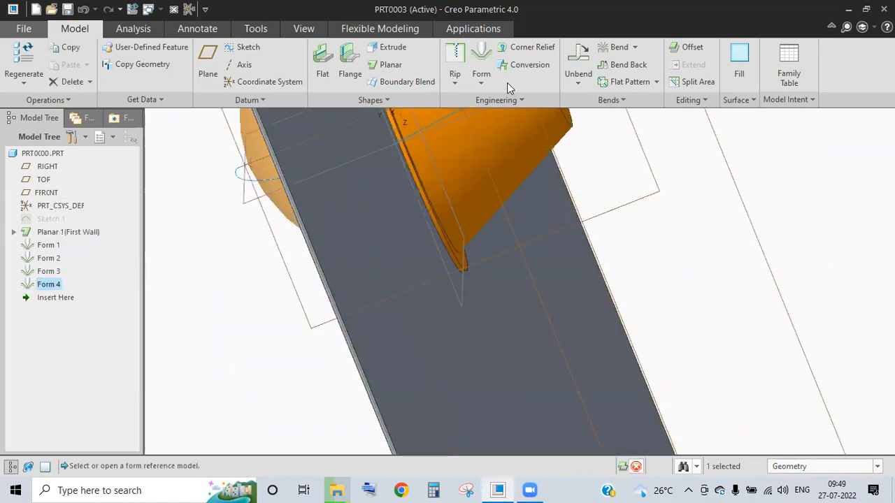
- Round Form 4's placement and nonplacement edges and apply the change
{"action": "left_click", "coordinate": [133, 99]}
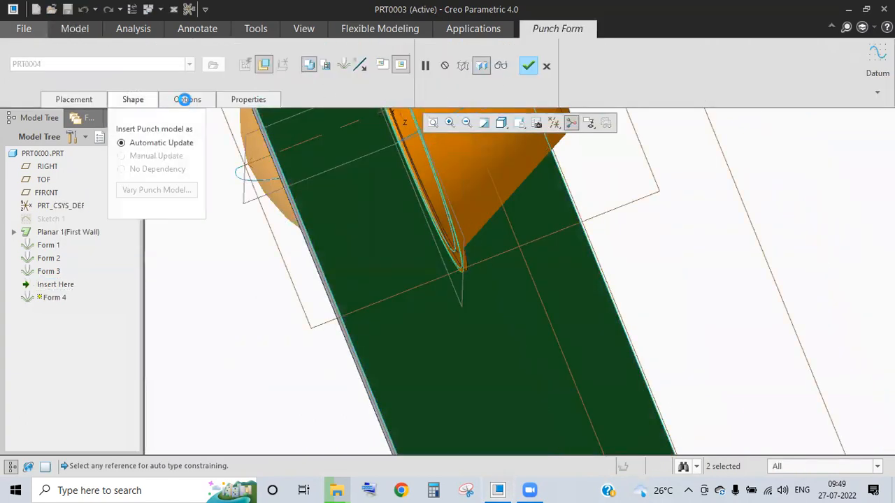
{"action": "left_click", "coordinate": [185, 100]}
{"action": "left_click", "coordinate": [183, 144]}
{"action": "left_click", "coordinate": [189, 165]}
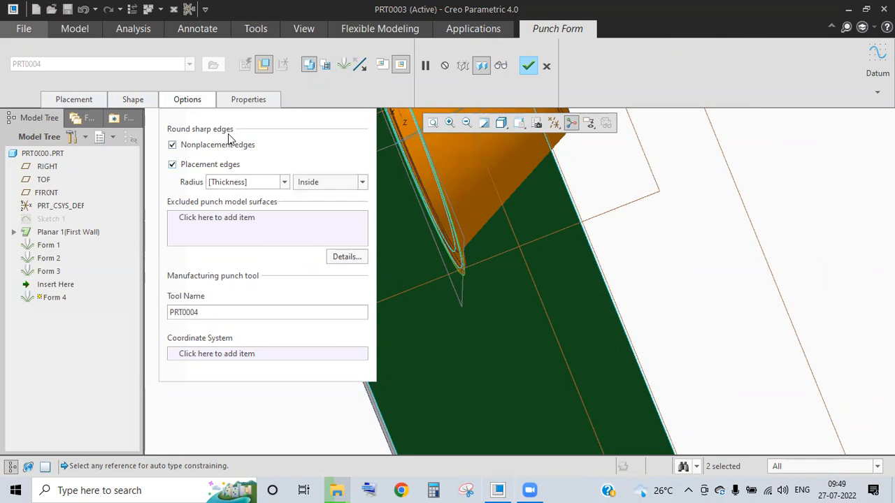
{"action": "left_click", "coordinate": [528, 65]}
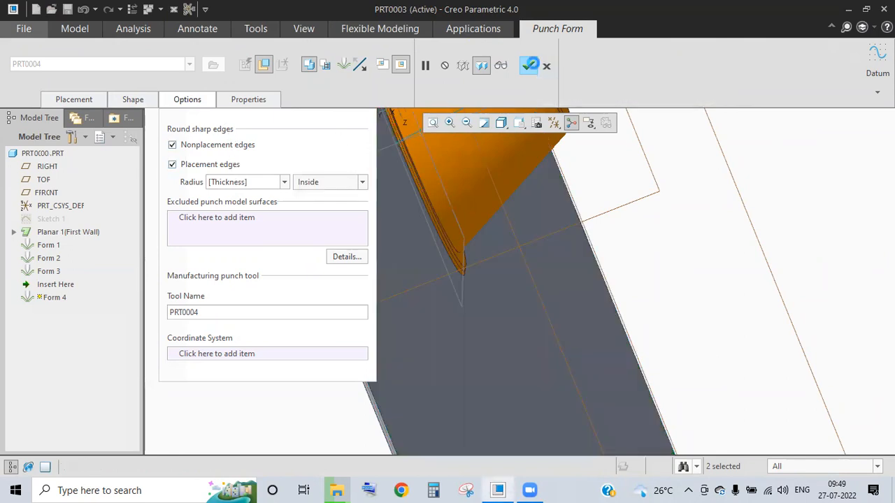
- Inspect the rounded cone rim from several angles, then reopen Form 4's definition
{"action": "left_click", "coordinate": [677, 227]}
{"action": "middle_click_drag", "start_coordinate": [677, 228], "coordinate": [457, 235]}
{"action": "scroll", "coordinate": [382, 208], "scroll_direction": "down", "scroll_amount": 4}
{"action": "scroll", "coordinate": [393, 257], "scroll_direction": "up", "scroll_amount": 2}
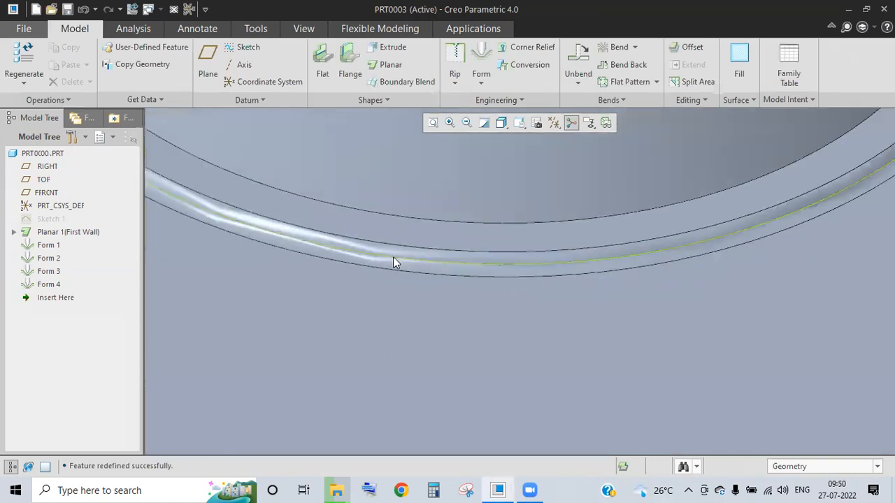
{"action": "scroll", "coordinate": [393, 256], "scroll_direction": "up", "scroll_amount": 3}
{"action": "scroll", "coordinate": [340, 249], "scroll_direction": "down", "scroll_amount": 3}
{"action": "scroll", "coordinate": [331, 247], "scroll_direction": "down", "scroll_amount": 3}
{"action": "middle_click_drag", "start_coordinate": [319, 240], "coordinate": [323, 265]}
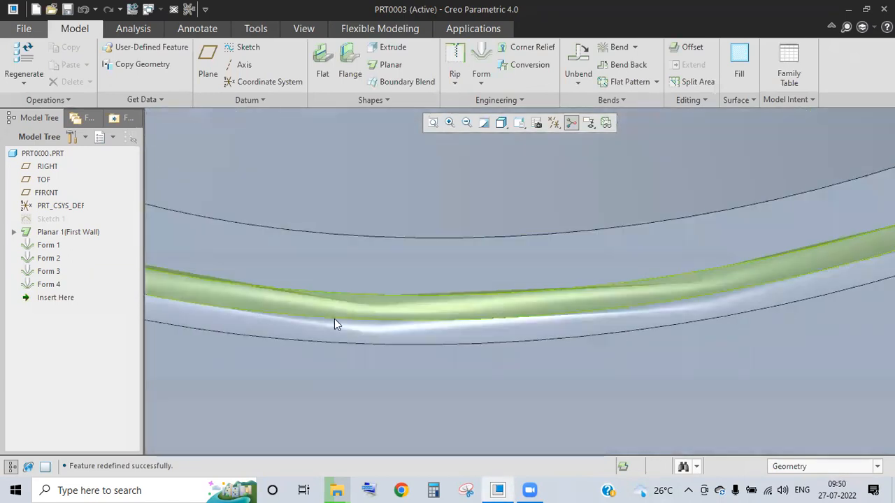
{"action": "middle_click_drag", "start_coordinate": [361, 295], "coordinate": [361, 341]}
{"action": "scroll", "coordinate": [356, 339], "scroll_direction": "up", "scroll_amount": 5}
{"action": "middle_click_drag", "start_coordinate": [410, 313], "coordinate": [374, 261]}
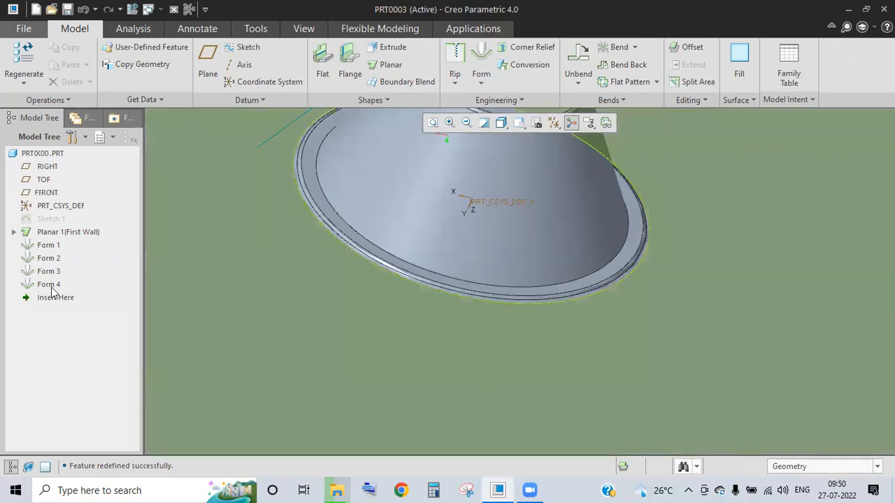
{"action": "left_click", "coordinate": [49, 285]}
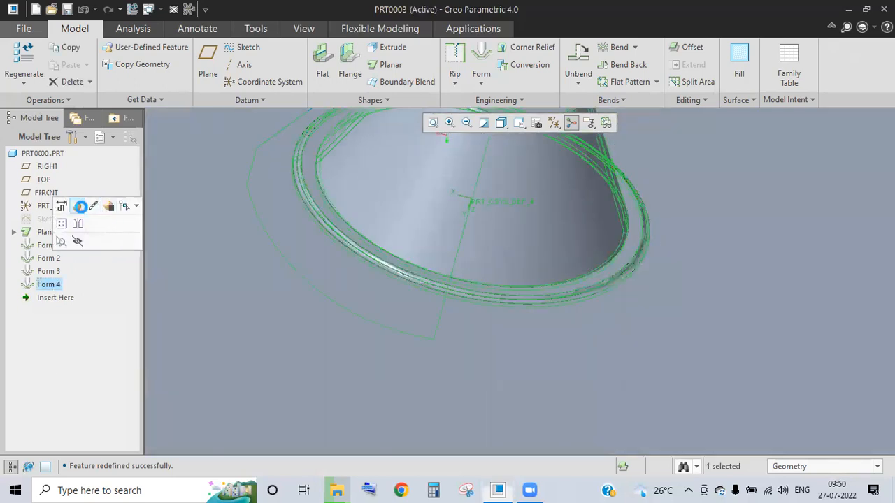
{"action": "left_click", "coordinate": [98, 207]}
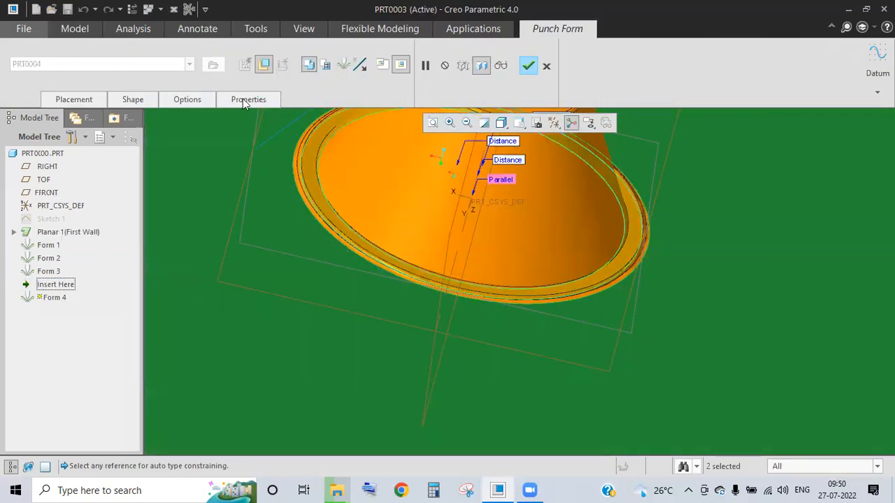
- Turn off placement-edge rounding, then cancel the failed regeneration and discard the Form 4 edit
{"action": "left_click", "coordinate": [187, 99]}
{"action": "left_click", "coordinate": [219, 165]}
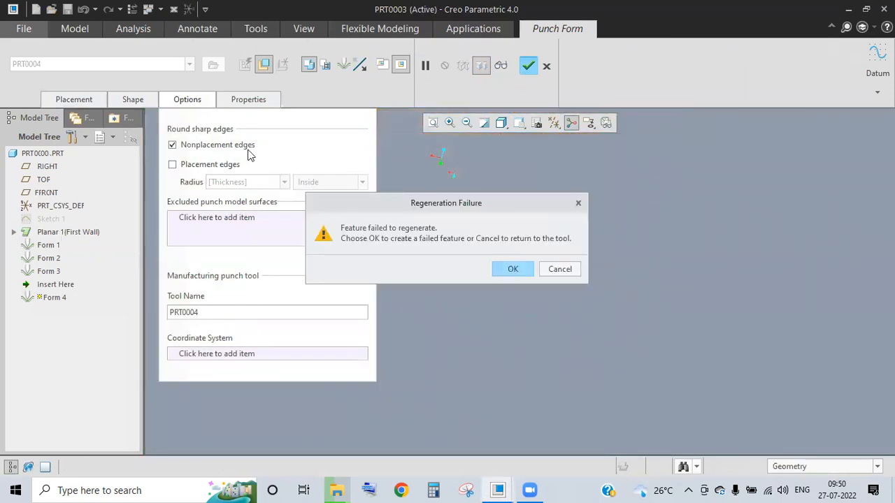
{"action": "left_click", "coordinate": [551, 272]}
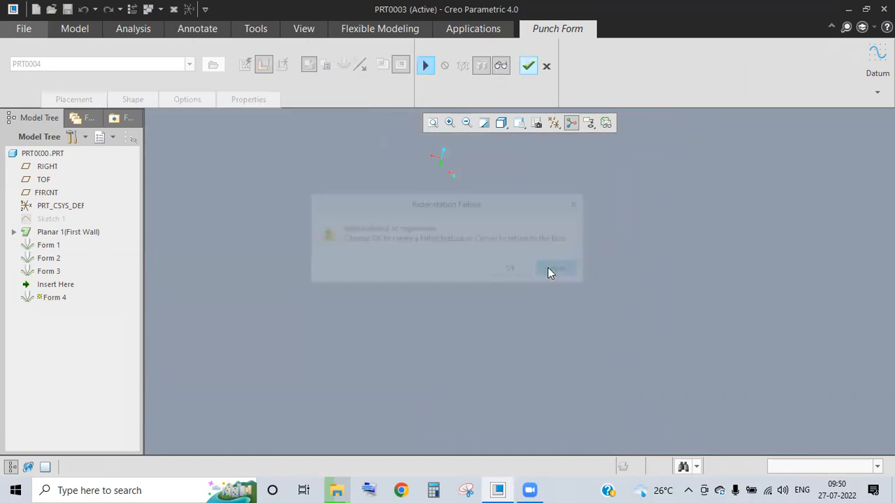
{"action": "left_click", "coordinate": [547, 66]}
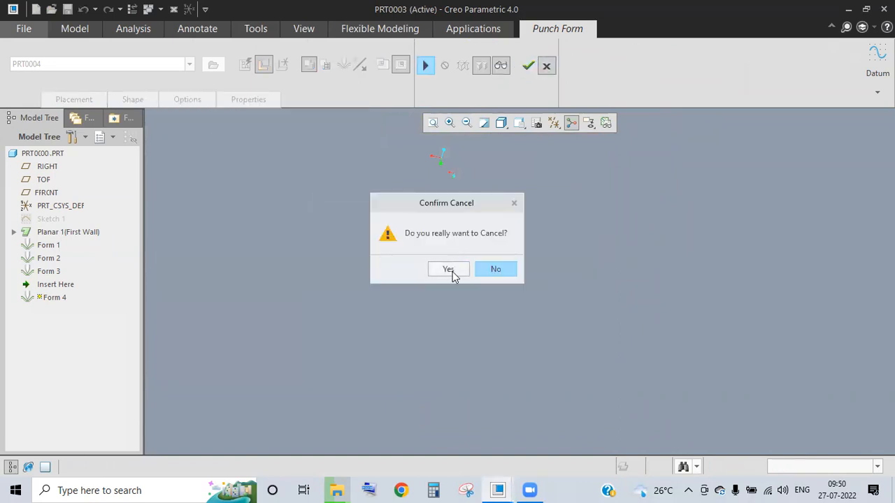
{"action": "left_click", "coordinate": [448, 269]}
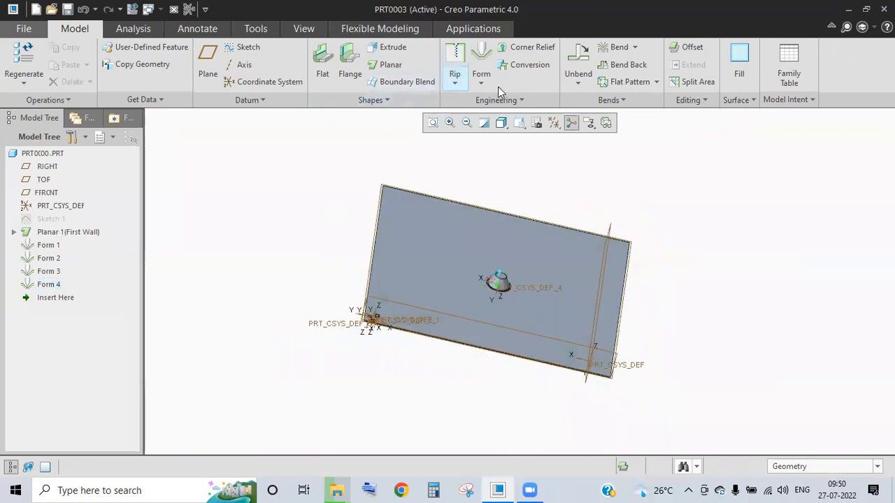
{"action": "left_click", "coordinate": [480, 83]}
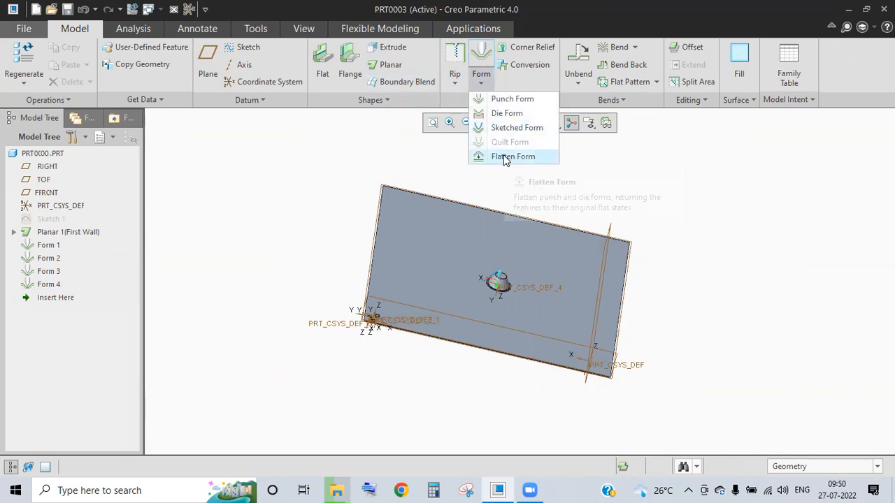
{"action": "left_click", "coordinate": [505, 113]}
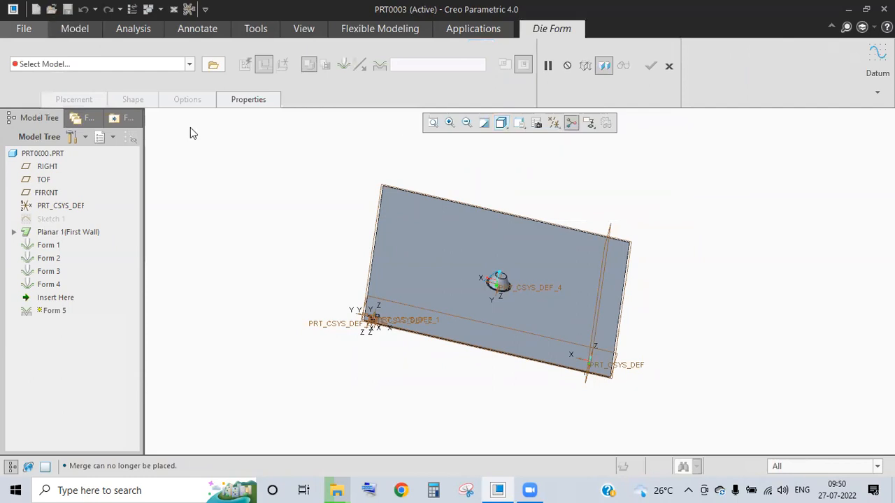
{"action": "left_click", "coordinate": [189, 64]}
{"action": "left_click", "coordinate": [312, 182]}
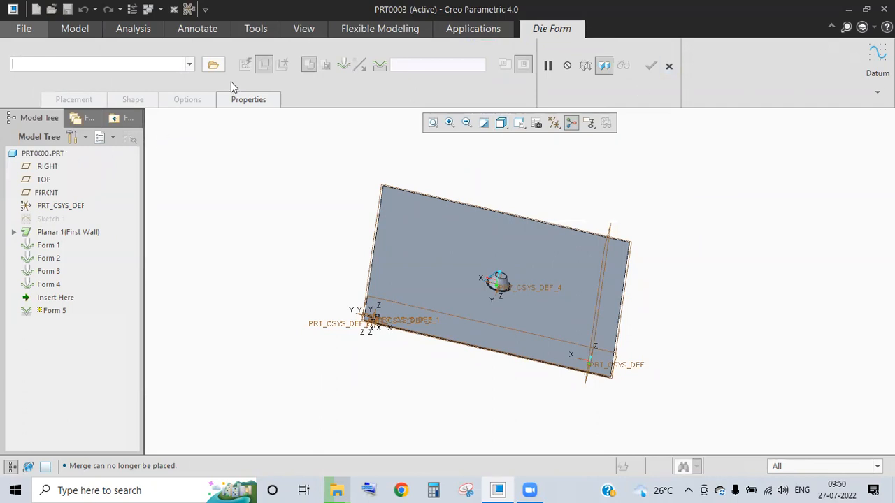
{"action": "left_click", "coordinate": [669, 65]}
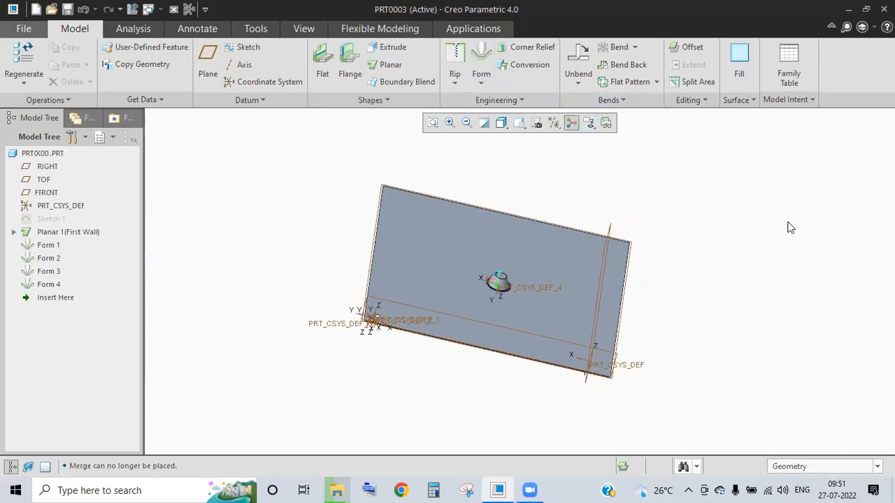
- Close the part and create a new drawing named drw0002 without the default template
{"action": "left_click", "coordinate": [174, 9]}
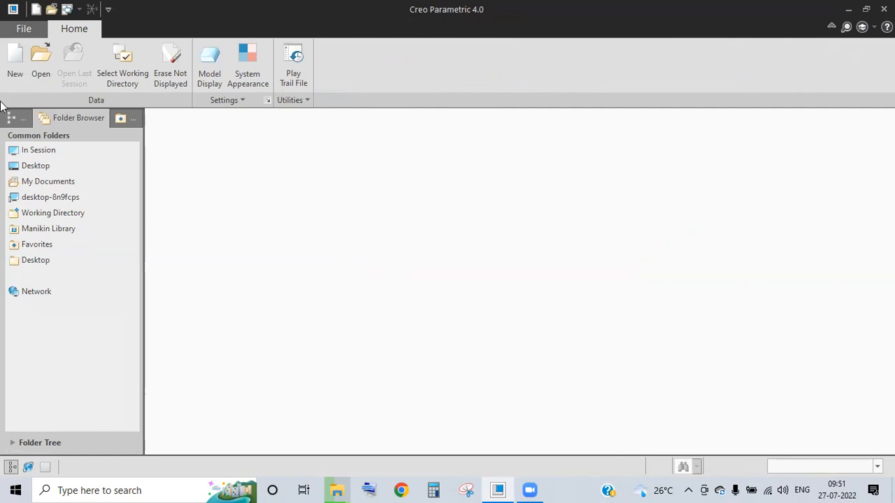
{"action": "left_click", "coordinate": [15, 66]}
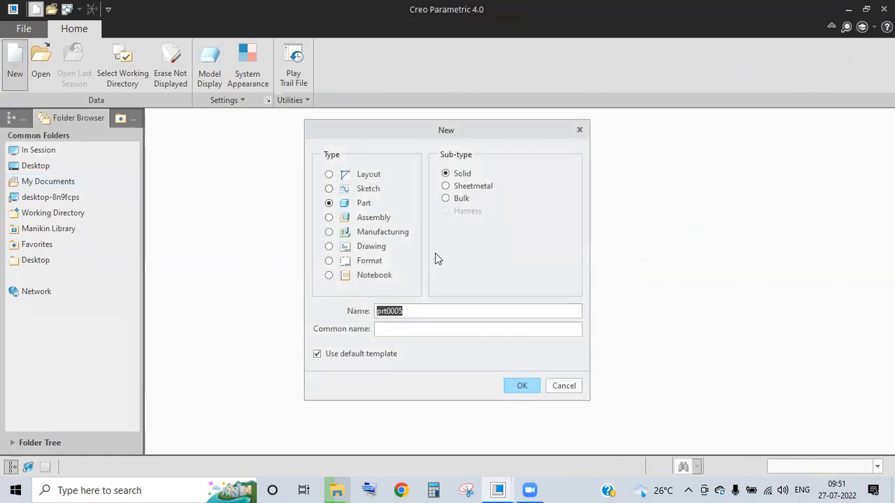
{"action": "left_click", "coordinate": [378, 249]}
{"action": "left_click", "coordinate": [349, 354]}
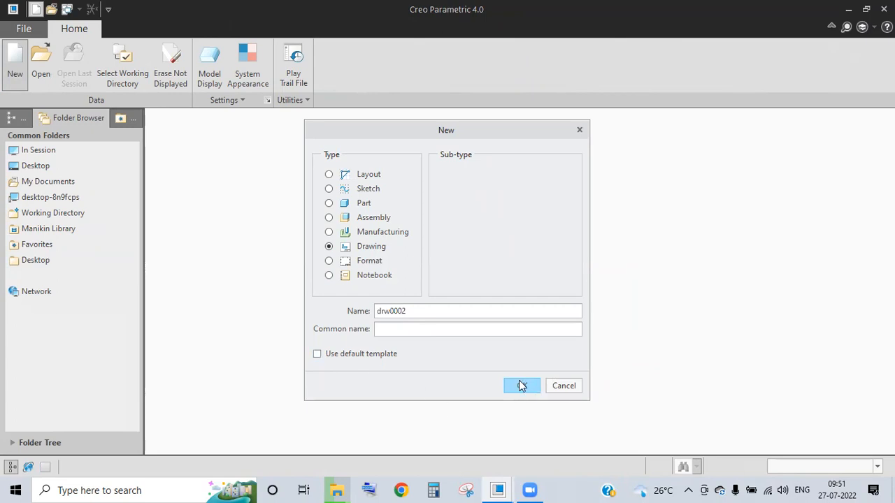
{"action": "double_click", "coordinate": [416, 309]}
{"action": "left_click_drag", "start_coordinate": [418, 311], "coordinate": [337, 304]}
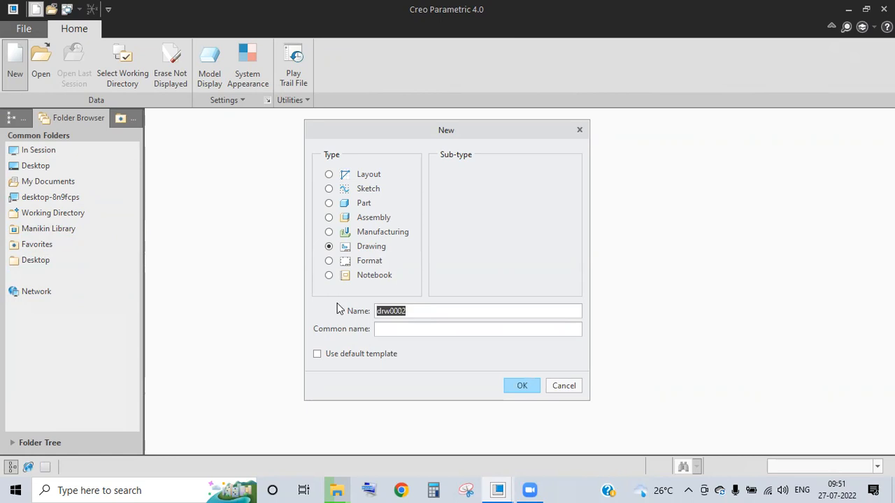
{"action": "left_click", "coordinate": [518, 386]}
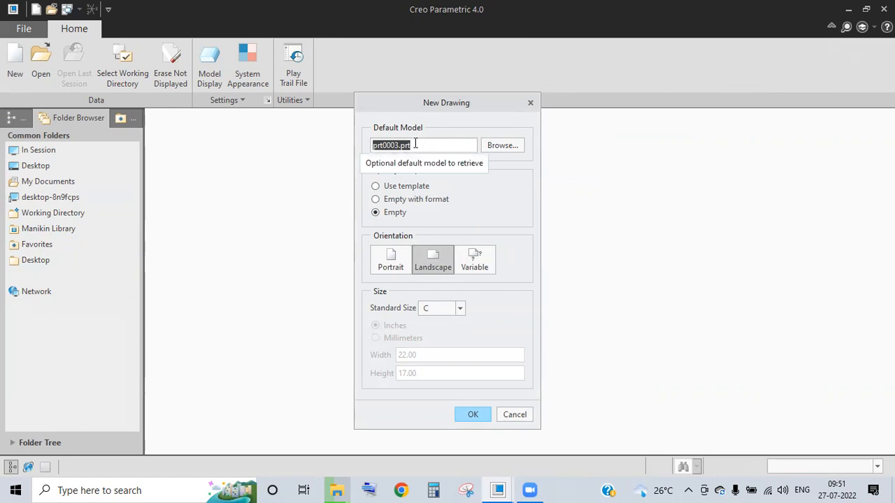
{"action": "left_click", "coordinate": [500, 145]}
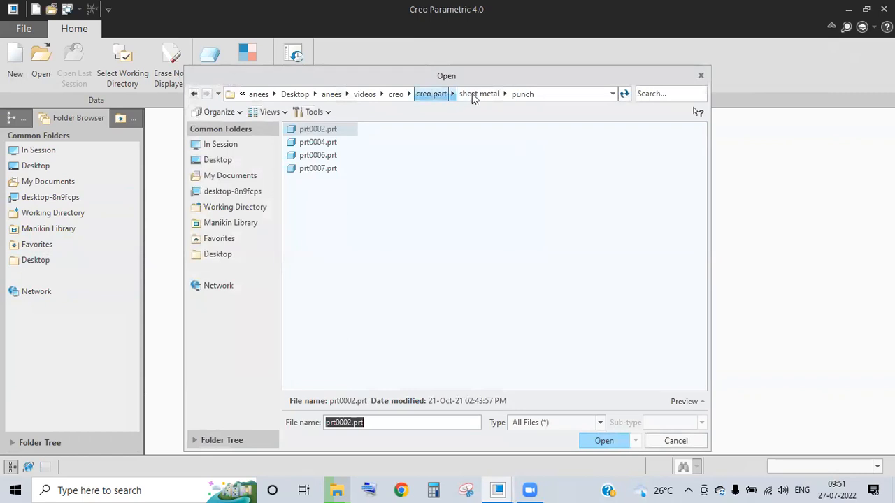
{"action": "left_click", "coordinate": [437, 93]}
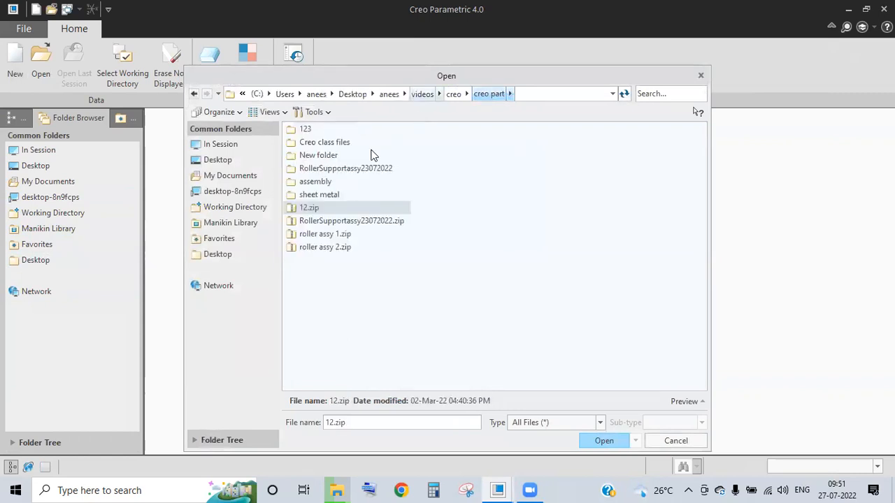
{"action": "left_click", "coordinate": [423, 94]}
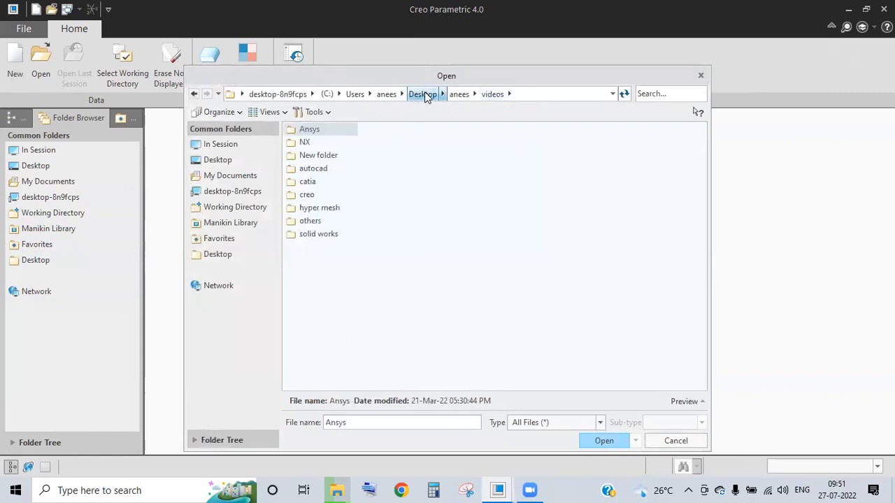
{"action": "double_click", "coordinate": [310, 196]}
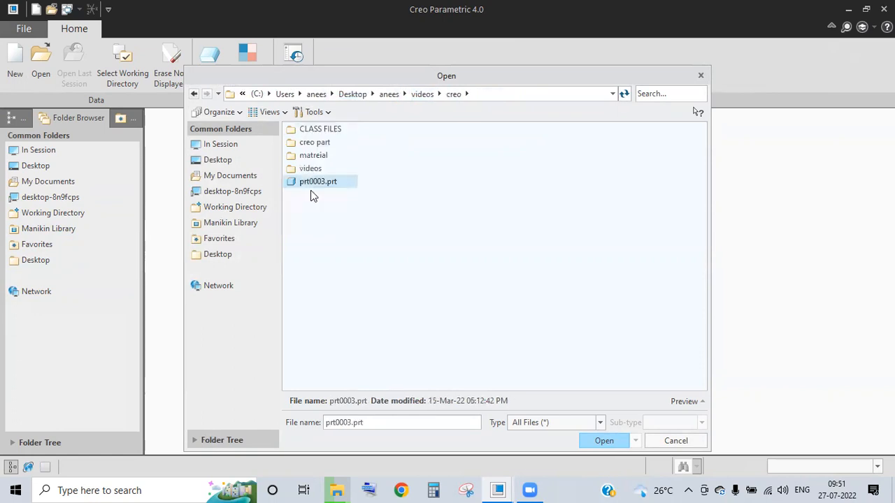
{"action": "left_click", "coordinate": [608, 441]}
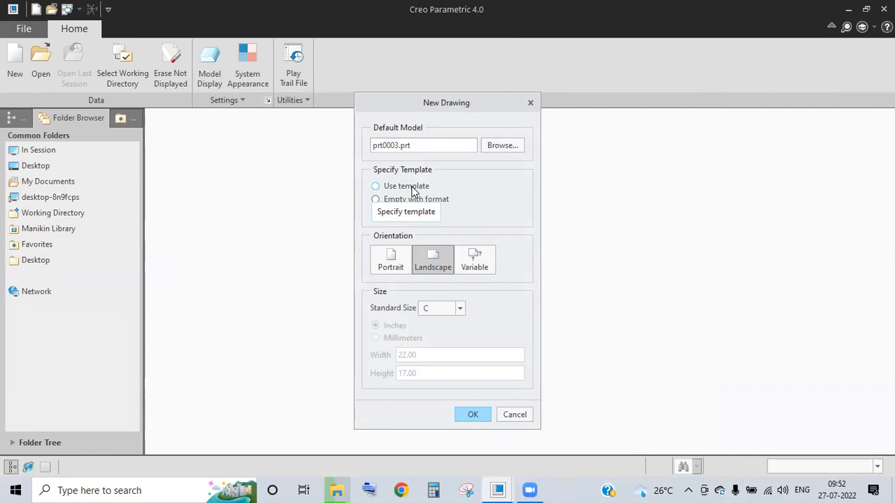
- Choose an Empty landscape sheet at standard size A2 and create the drawing
{"action": "left_click", "coordinate": [392, 213]}
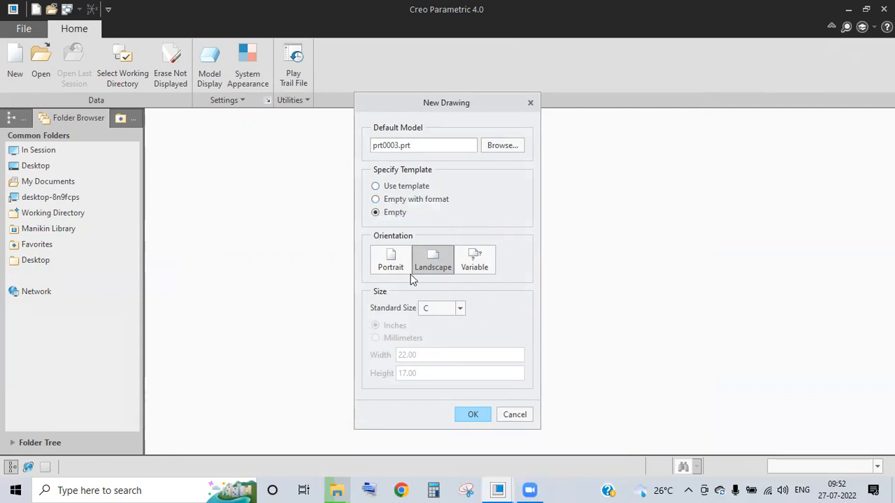
{"action": "left_click", "coordinate": [400, 201]}
{"action": "left_click", "coordinate": [401, 212]}
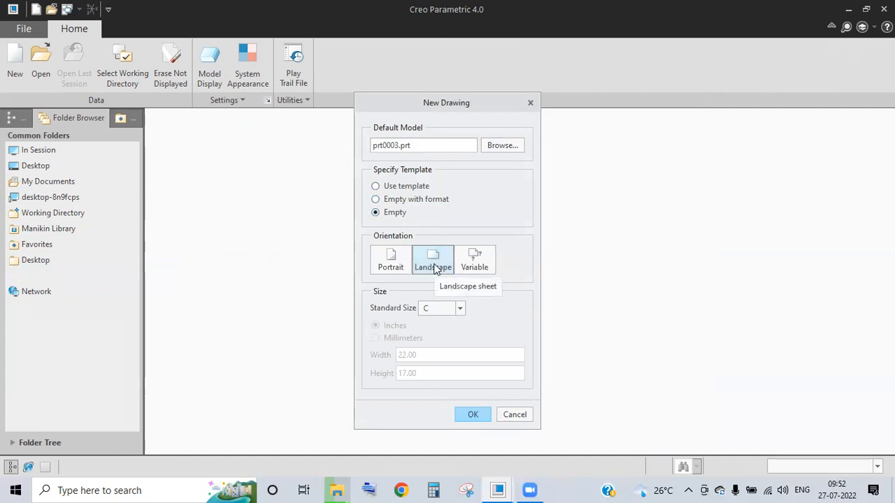
{"action": "left_click", "coordinate": [458, 309]}
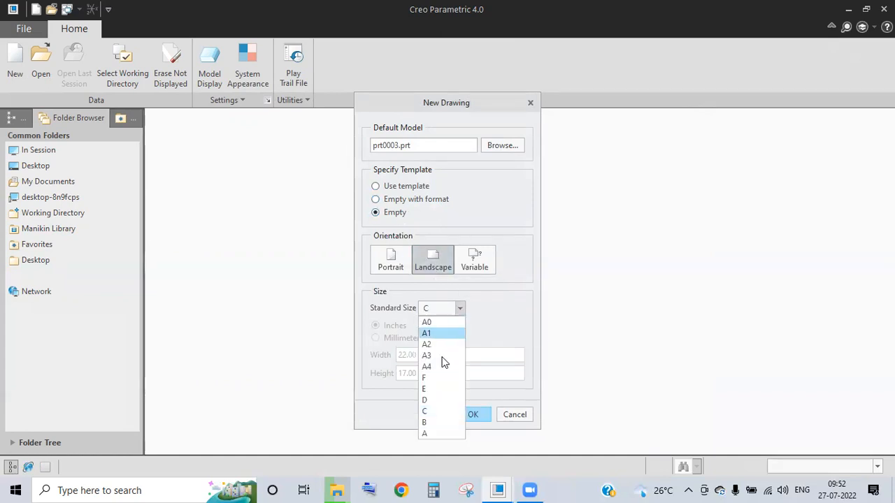
{"action": "left_click", "coordinate": [442, 345]}
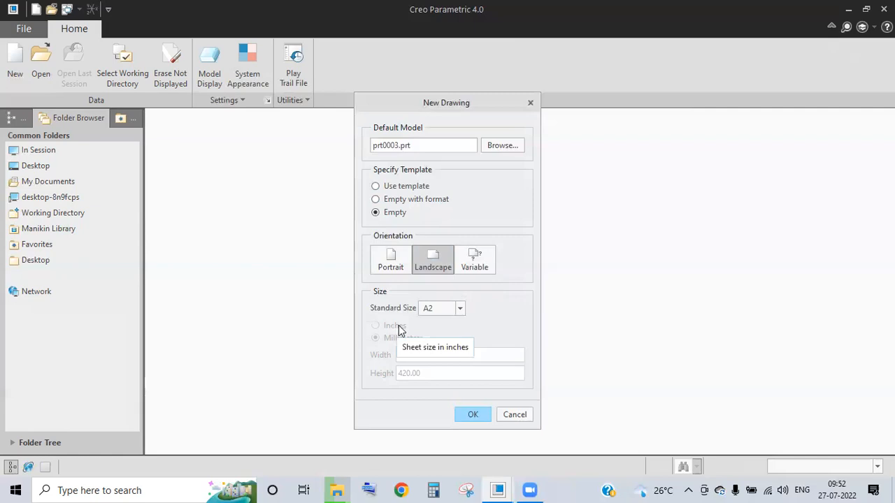
{"action": "left_click", "coordinate": [473, 414]}
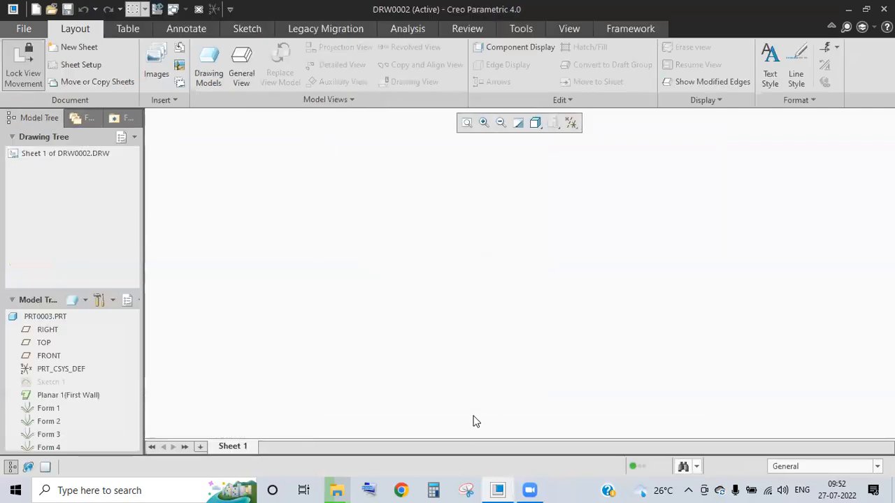
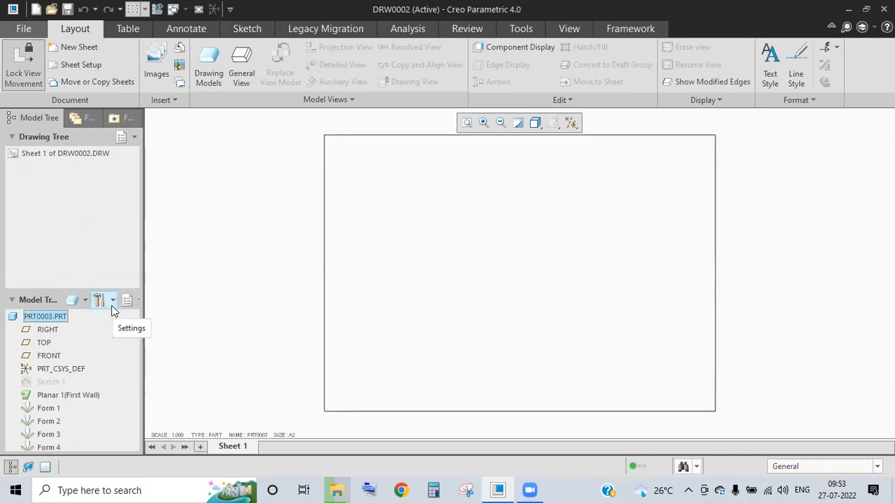
- Close drawing DRW0002, leaving Creo on its empty base window
{"action": "left_click", "coordinate": [198, 10]}
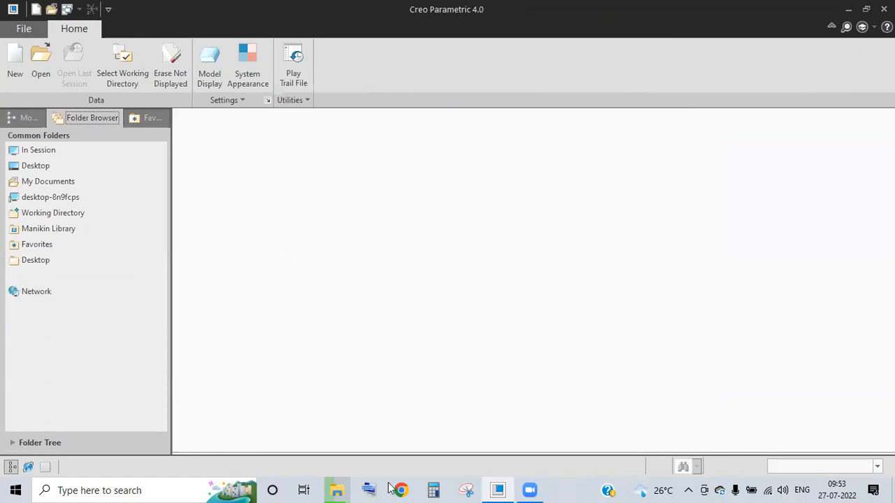
- In File Explorer, go from practice material to anees > videos > creo > creo part > New folder
{"action": "mouse_move", "coordinate": [338, 488]}
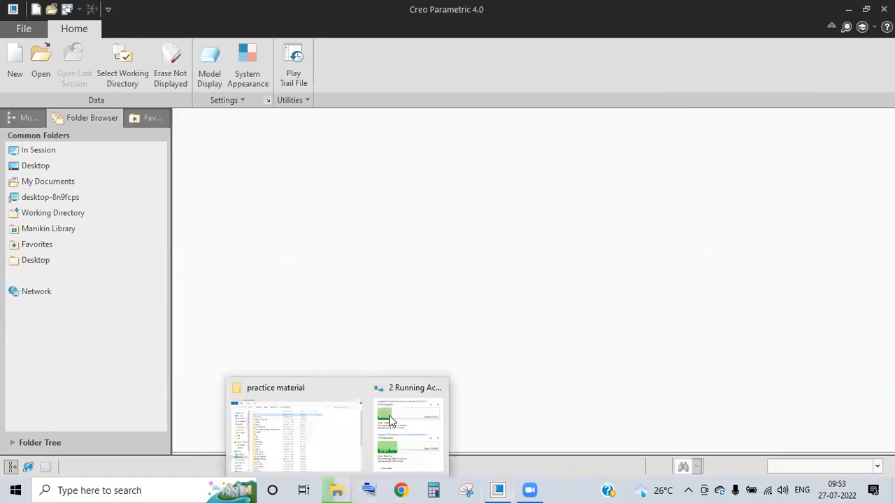
{"action": "left_click", "coordinate": [321, 439]}
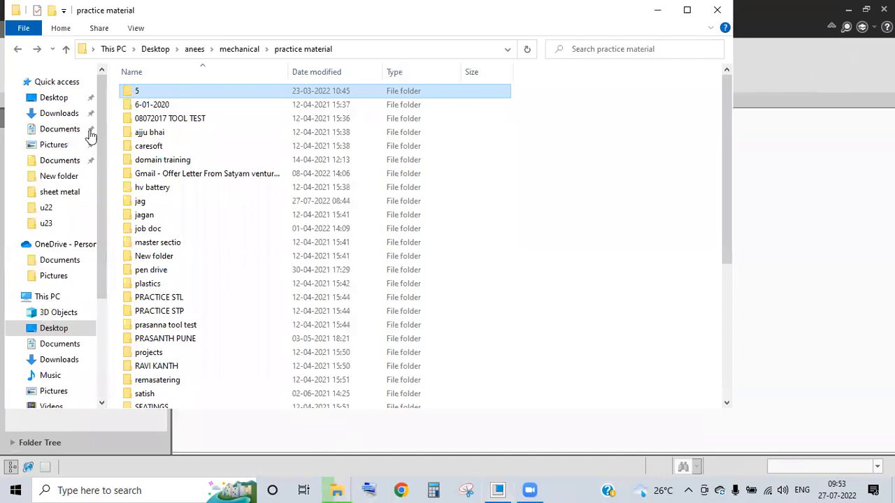
{"action": "left_click", "coordinate": [66, 49]}
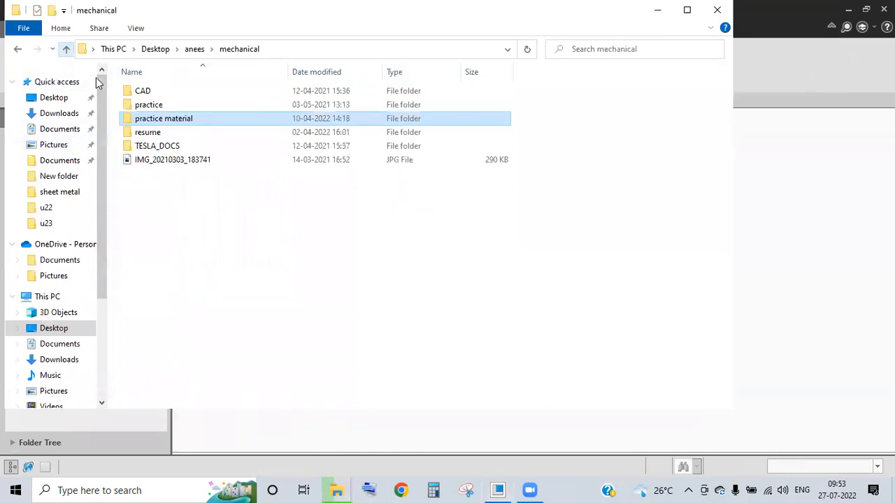
{"action": "left_click", "coordinate": [198, 49]}
{"action": "double_click", "coordinate": [160, 246]}
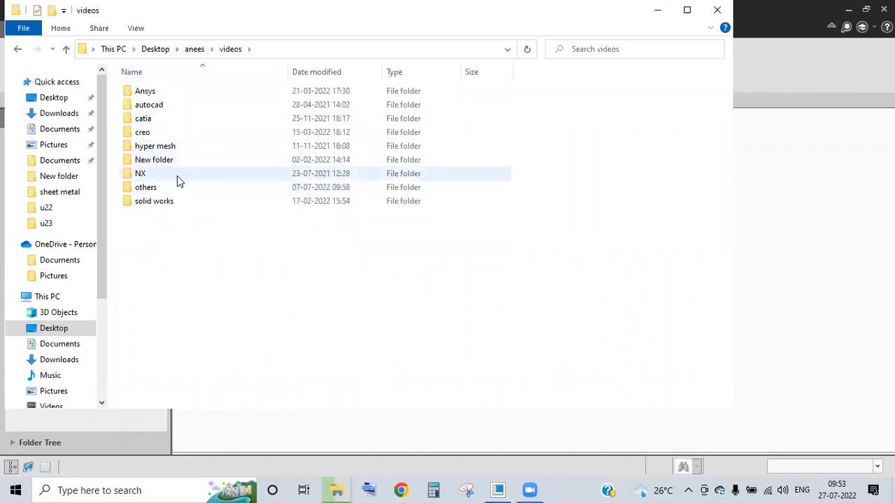
{"action": "double_click", "coordinate": [160, 132]}
{"action": "double_click", "coordinate": [173, 108]}
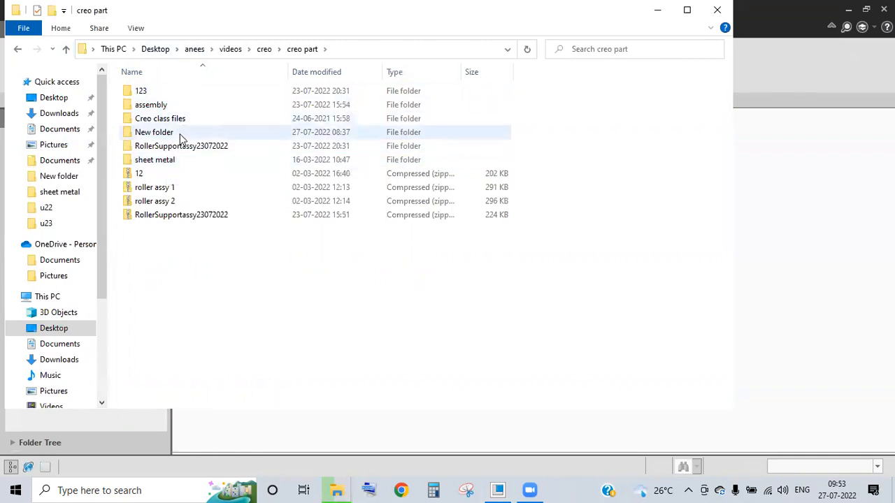
{"action": "double_click", "coordinate": [181, 132]}
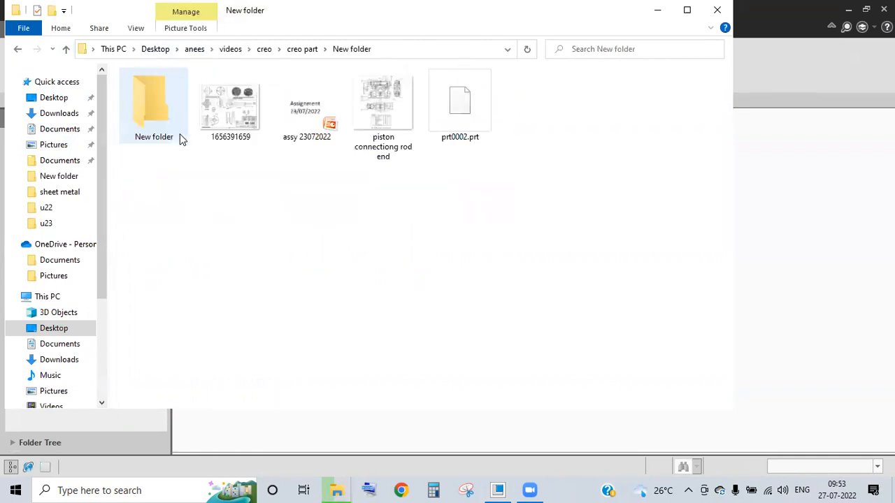
- Drag prt0002.prt onto Creo to open it, then minimize Explorer
{"action": "left_click", "coordinate": [440, 112]}
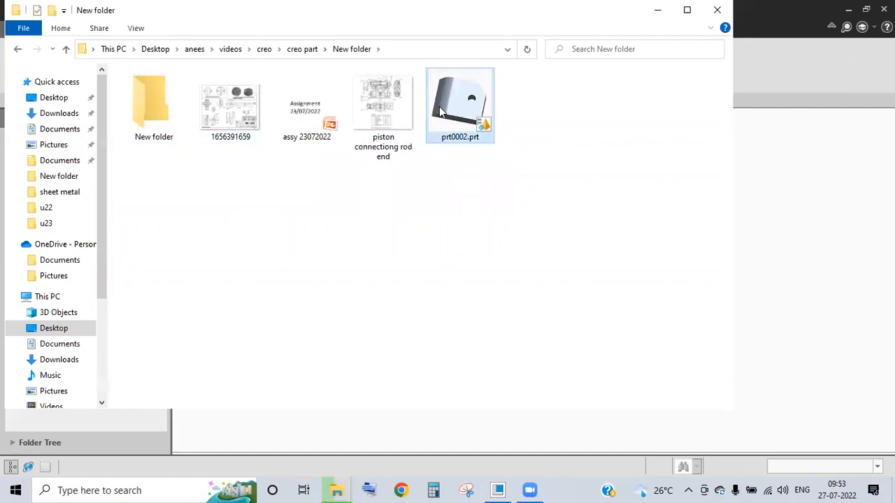
{"action": "left_click_drag", "start_coordinate": [451, 117], "coordinate": [752, 298]}
{"action": "left_click", "coordinate": [658, 10]}
- Orbit the PRT0002 block to inspect its rounded edge, hole and sides
{"action": "middle_click_drag", "start_coordinate": [431, 300], "coordinate": [444, 278]}
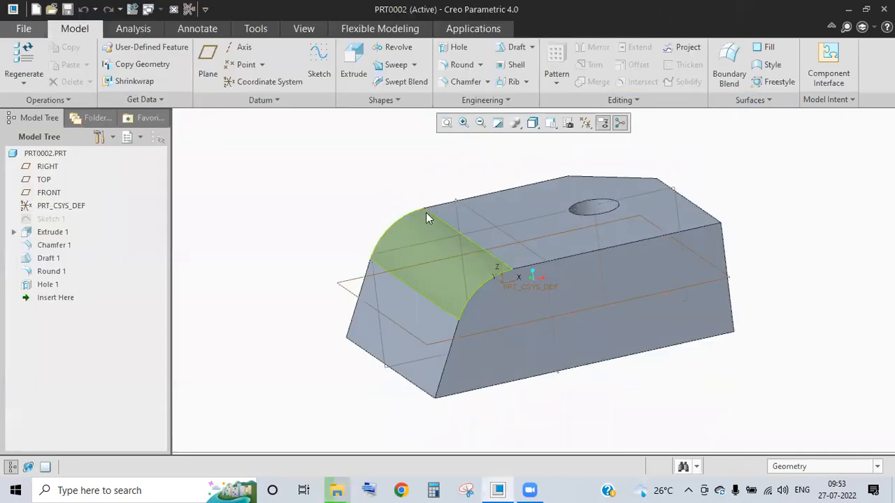
{"action": "middle_click_drag", "start_coordinate": [662, 266], "coordinate": [461, 350]}
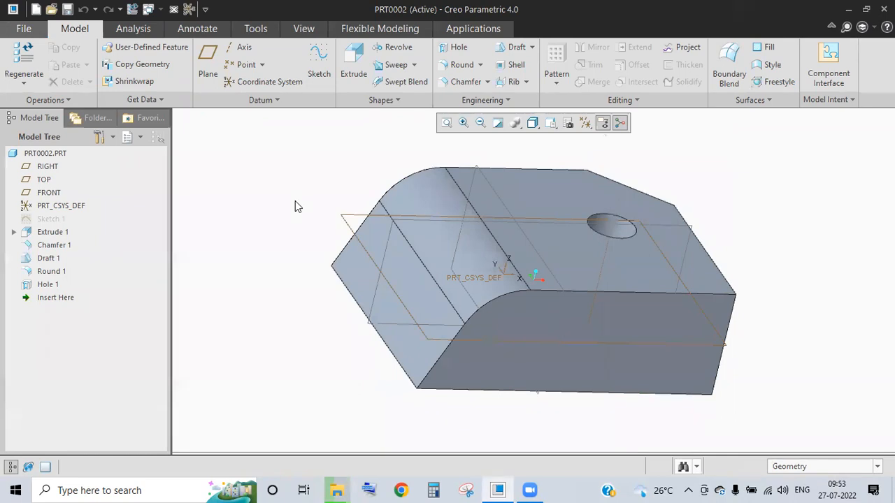
{"action": "left_click", "coordinate": [23, 29]}
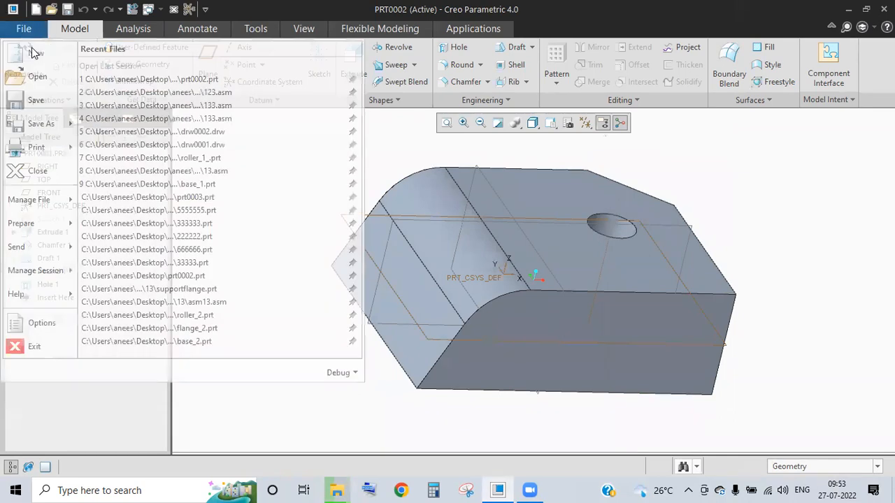
- Create a new drawing drw0003 without the default template
{"action": "left_click", "coordinate": [381, 300]}
{"action": "left_click", "coordinate": [381, 249]}
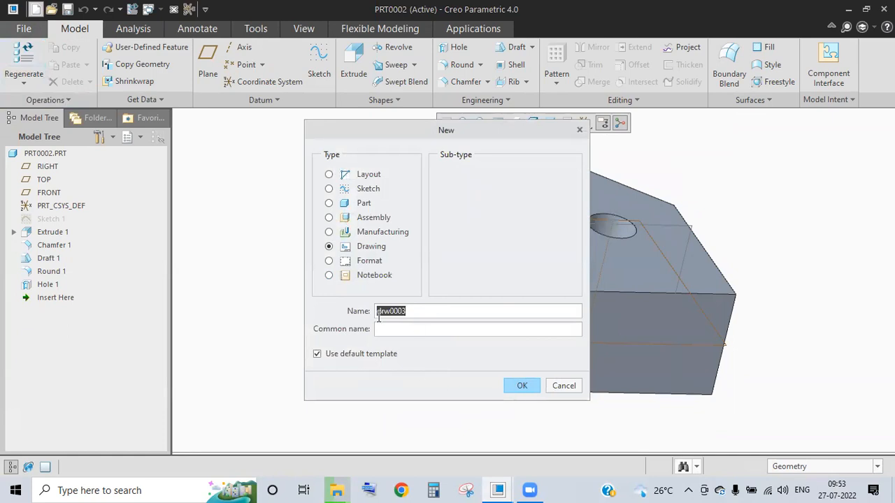
{"action": "left_click", "coordinate": [397, 355]}
{"action": "left_click", "coordinate": [517, 385]}
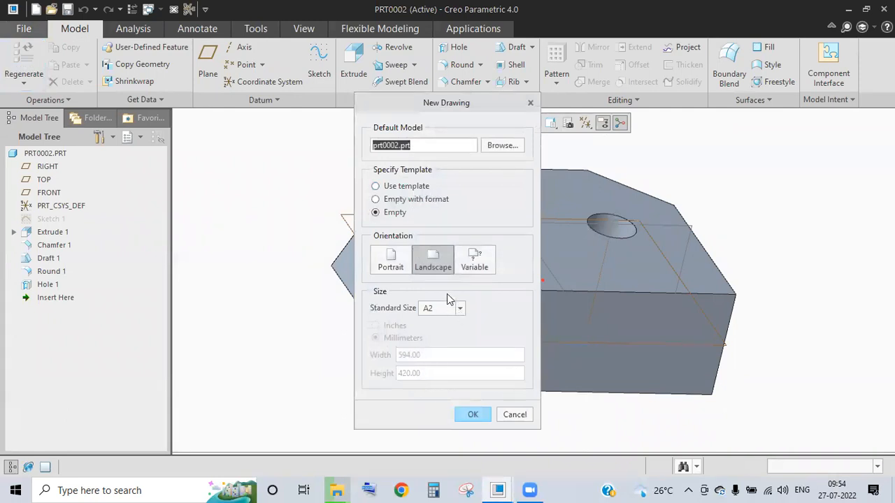
- Choose Empty with format, load the b.frm sheet format, and create the drawing
{"action": "left_click", "coordinate": [407, 199]}
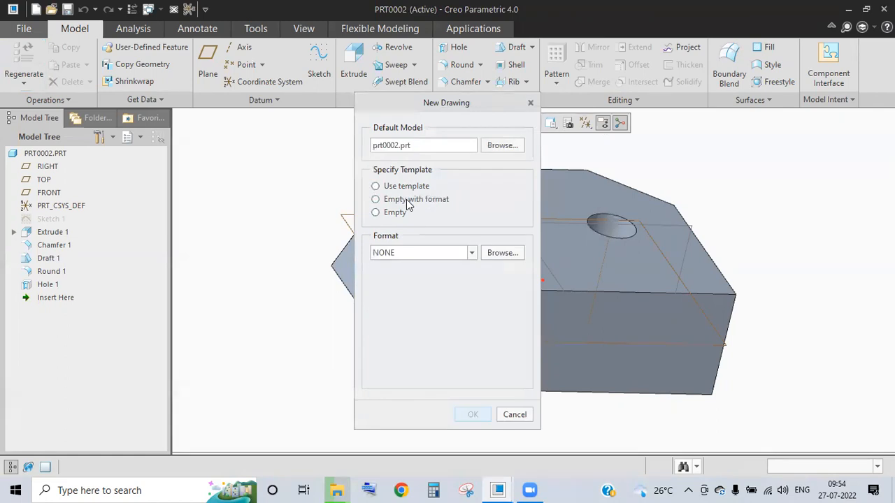
{"action": "left_click", "coordinate": [472, 253]}
{"action": "left_click", "coordinate": [502, 251]}
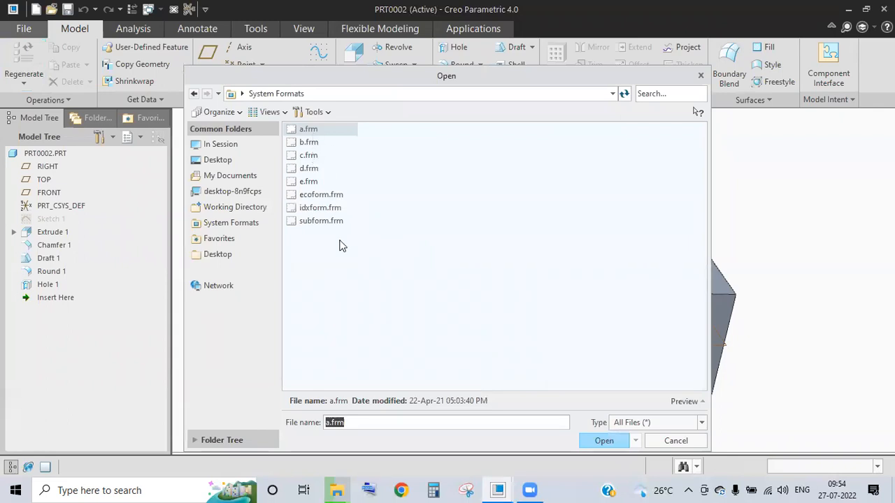
{"action": "left_click", "coordinate": [314, 144]}
{"action": "left_click", "coordinate": [603, 441]}
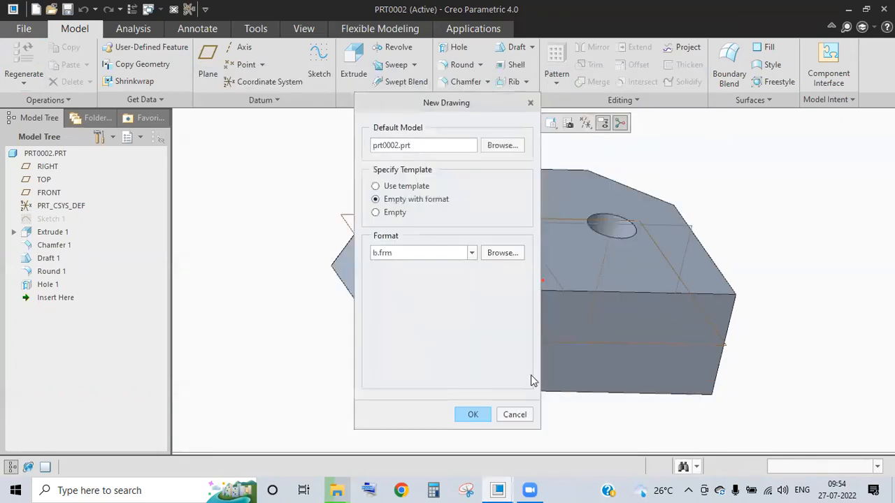
{"action": "left_click", "coordinate": [473, 412]}
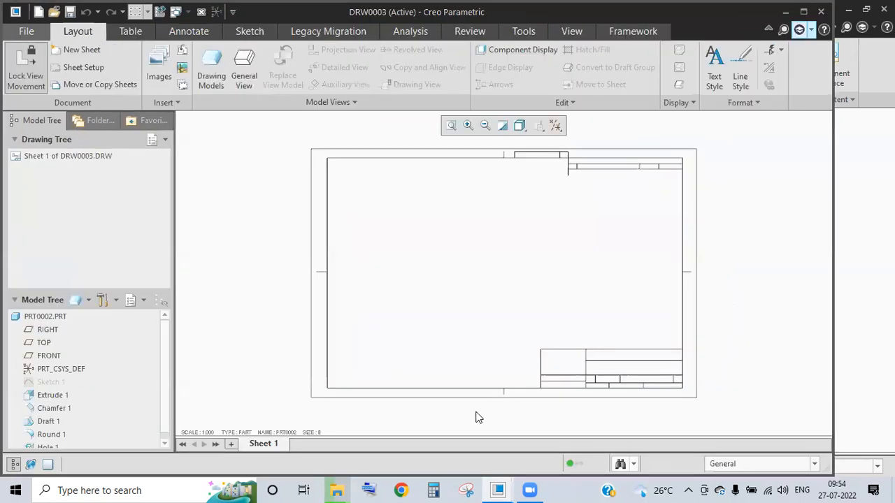
- Set Sheet 1 to A2 Size in millimetres through Sheet Setup
{"action": "scroll", "coordinate": [653, 339], "scroll_direction": "down", "scroll_amount": 1}
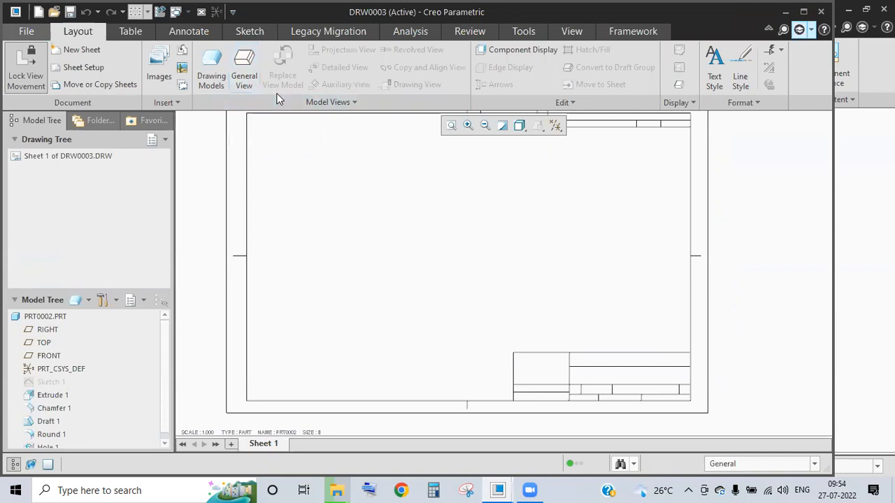
{"action": "left_click", "coordinate": [63, 155]}
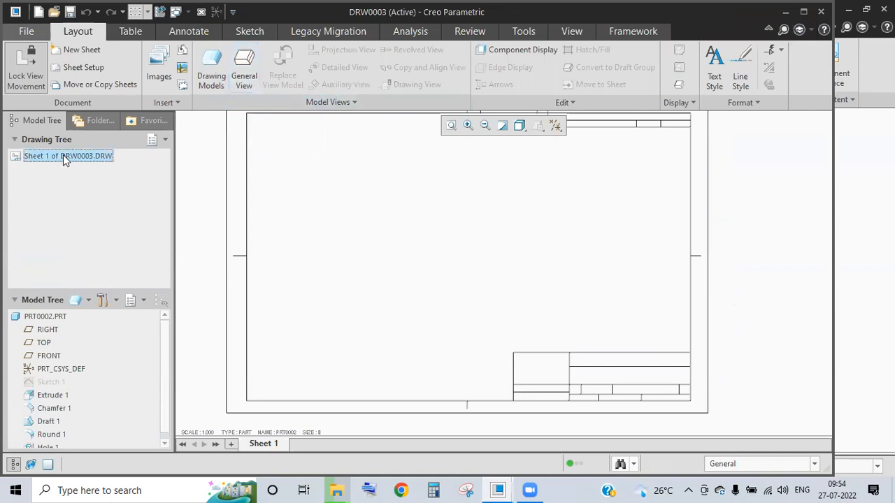
{"action": "right_click", "coordinate": [63, 158]}
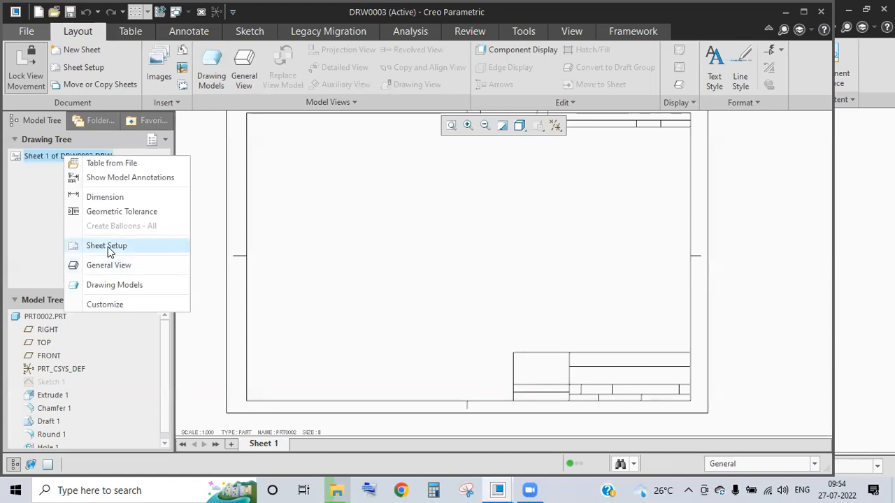
{"action": "left_click", "coordinate": [108, 246]}
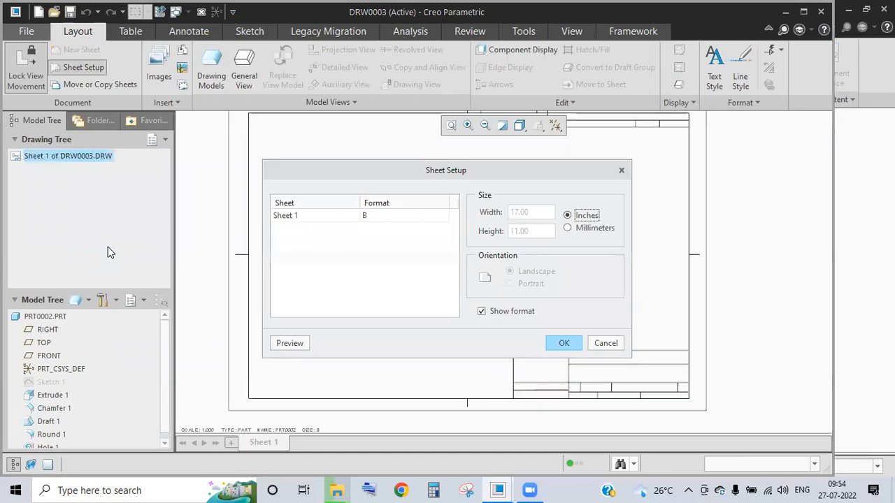
{"action": "left_click", "coordinate": [385, 218]}
{"action": "left_click", "coordinate": [440, 216]}
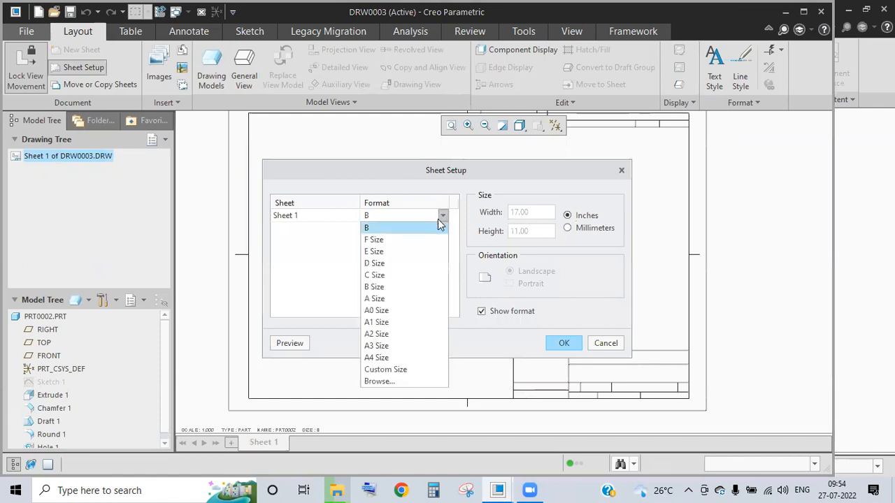
{"action": "left_click", "coordinate": [409, 334]}
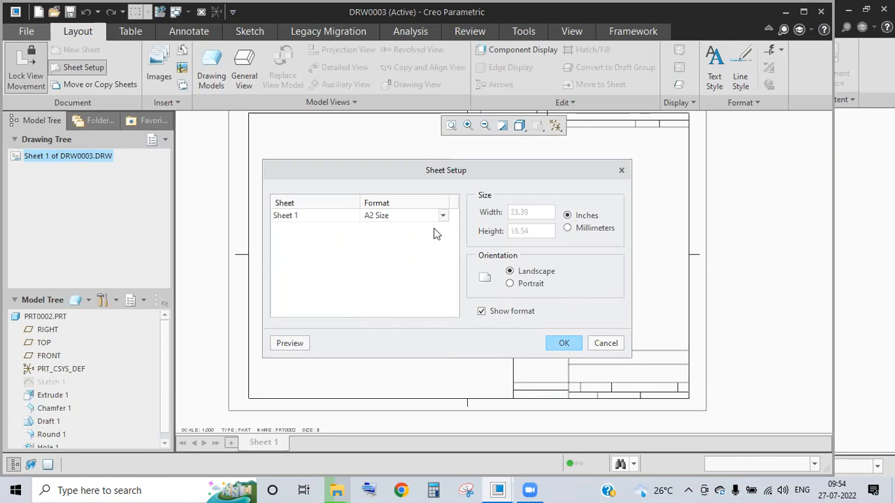
{"action": "left_click", "coordinate": [568, 228]}
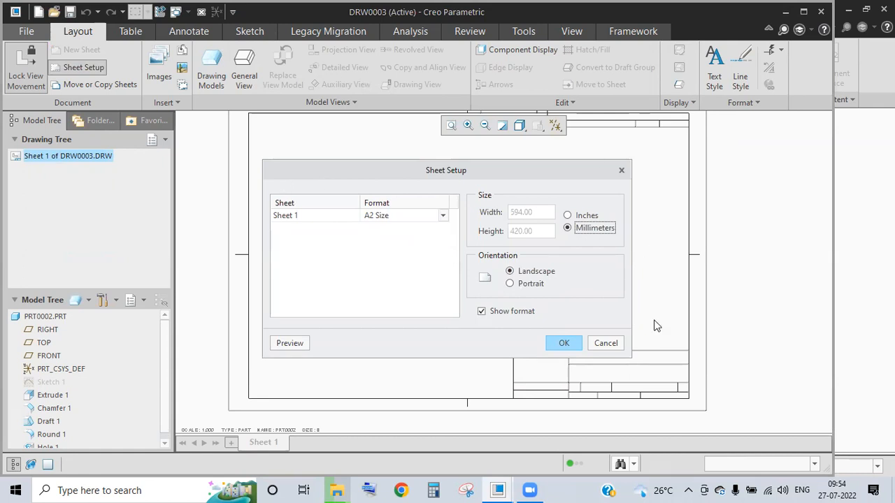
{"action": "left_click", "coordinate": [560, 344]}
- Maximize the Creo window to fill the screen
{"action": "scroll", "coordinate": [501, 308], "scroll_direction": "down", "scroll_amount": 3}
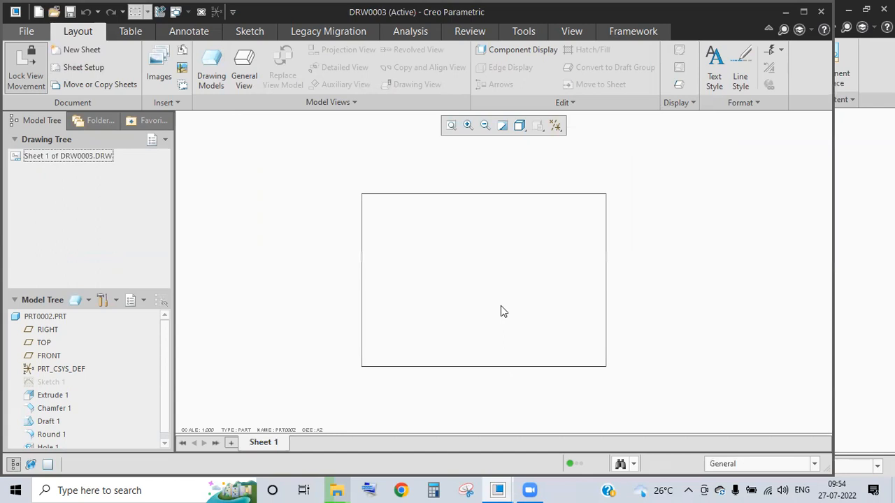
{"action": "left_click", "coordinate": [803, 11]}
{"action": "scroll", "coordinate": [500, 336], "scroll_direction": "down", "scroll_amount": 2}
{"action": "scroll", "coordinate": [501, 336], "scroll_direction": "up", "scroll_amount": 2}
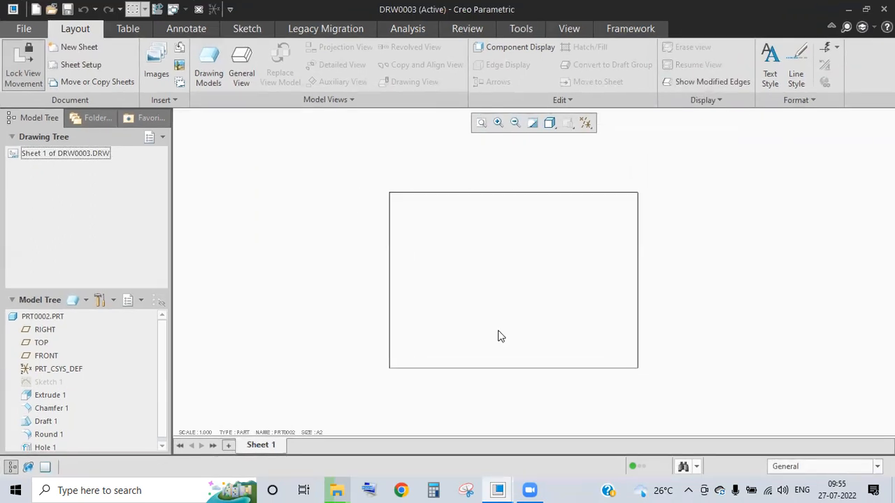
{"action": "right_click", "coordinate": [75, 152]}
{"action": "right_click", "coordinate": [68, 155]}
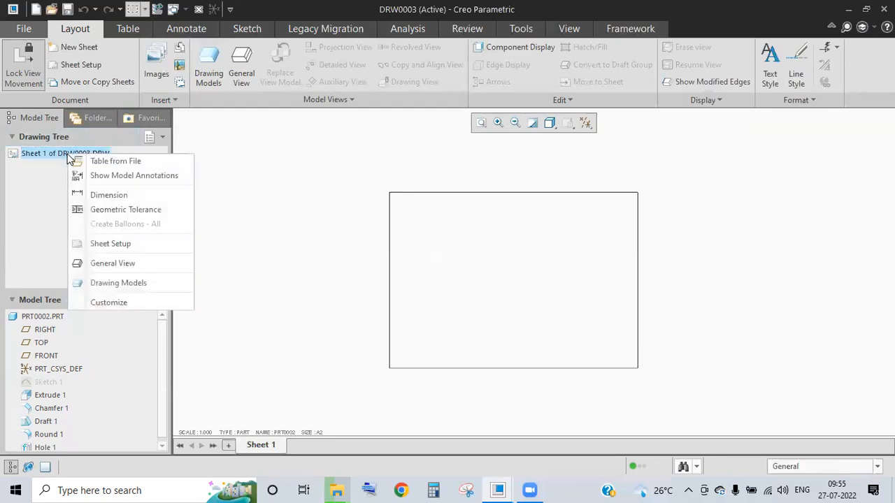
{"action": "left_click", "coordinate": [126, 302]}
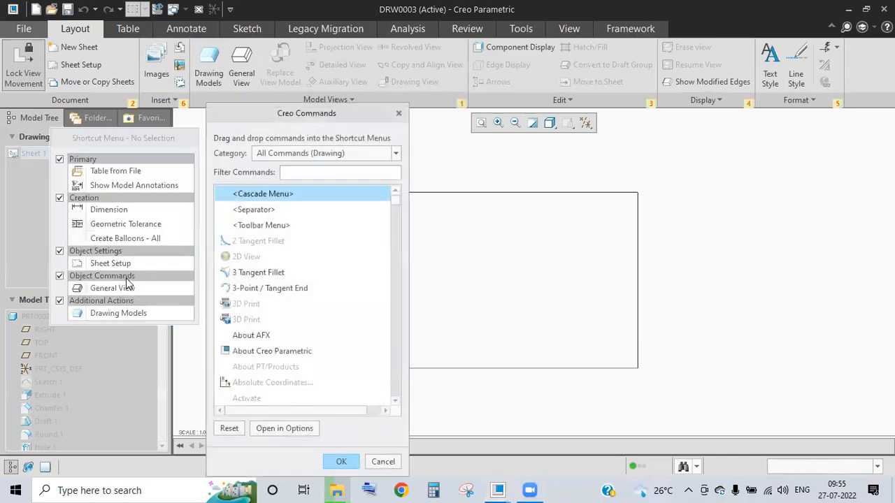
{"action": "left_click", "coordinate": [398, 113]}
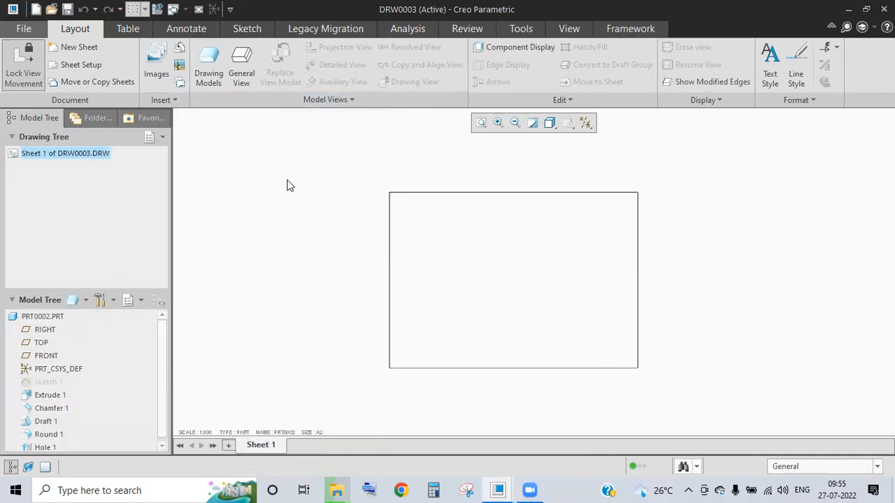
{"action": "left_click", "coordinate": [77, 65]}
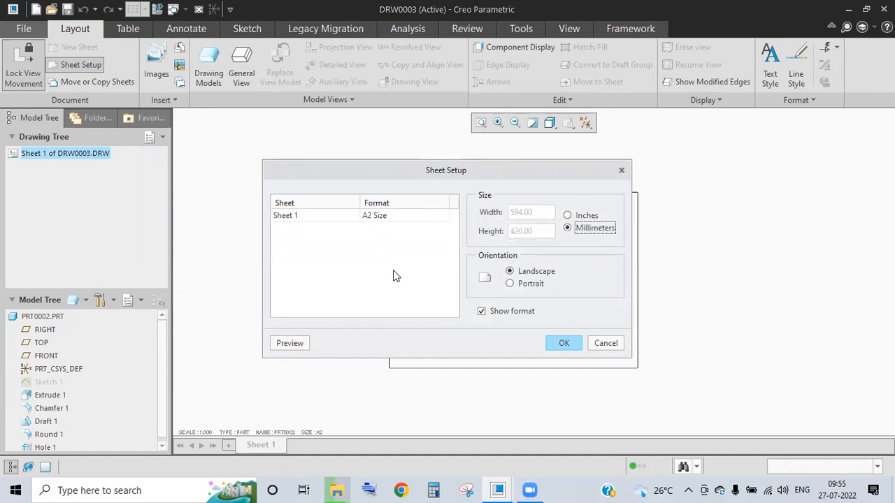
{"action": "left_click", "coordinate": [567, 343]}
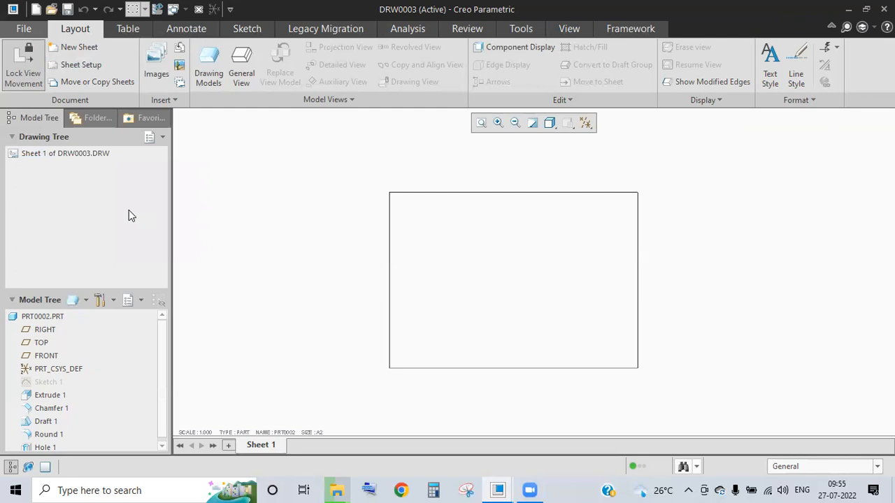
{"action": "left_click", "coordinate": [242, 63]}
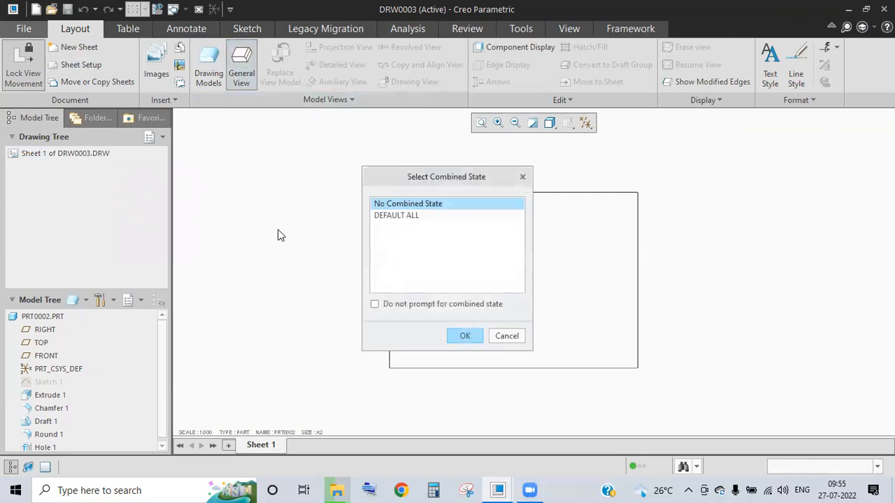
{"action": "left_click_drag", "start_coordinate": [436, 175], "coordinate": [327, 142]}
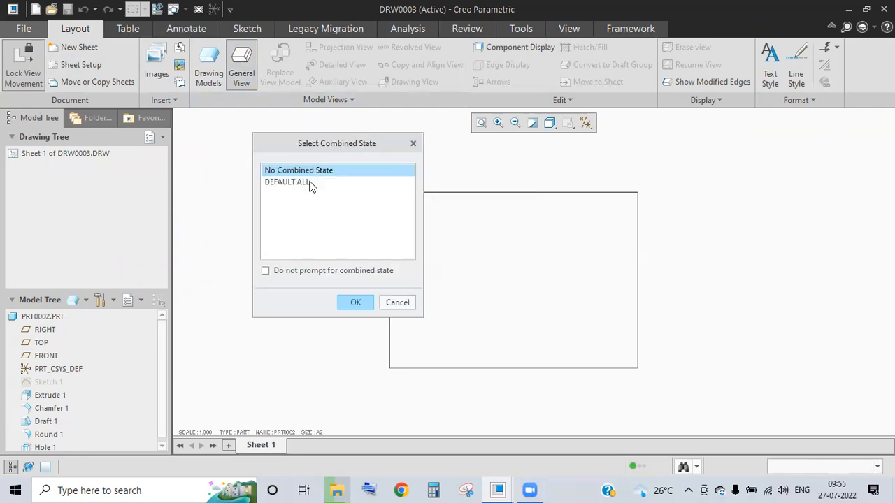
{"action": "left_click", "coordinate": [300, 184]}
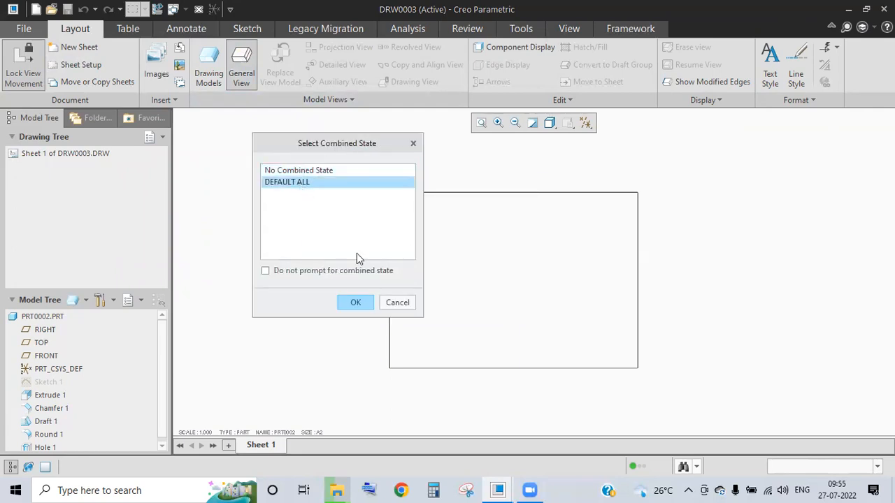
{"action": "left_click", "coordinate": [359, 303]}
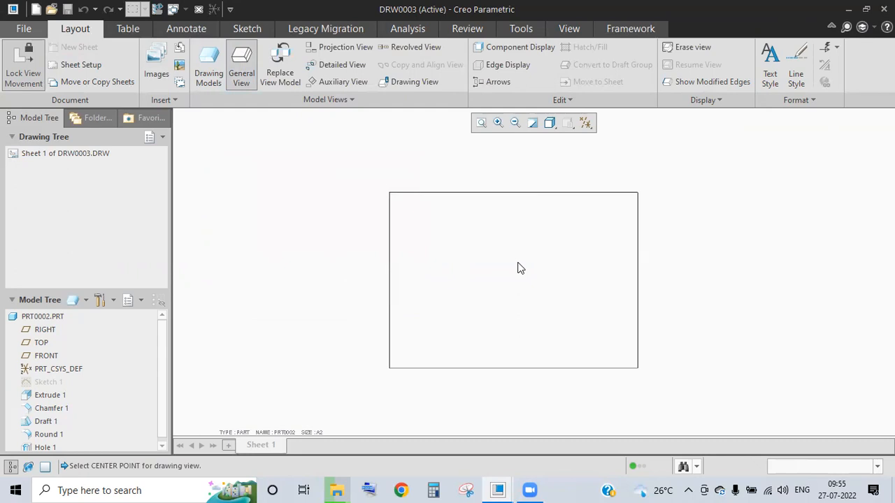
{"action": "left_click", "coordinate": [43, 316]}
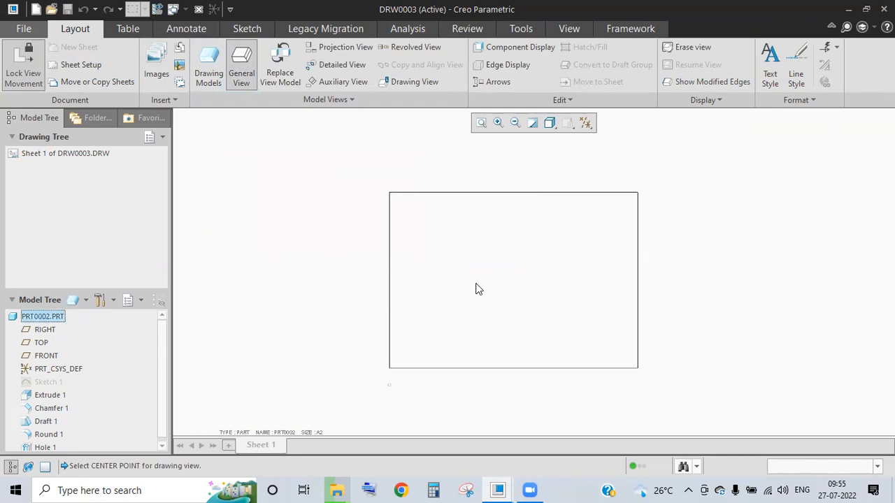
{"action": "scroll", "coordinate": [476, 284], "scroll_direction": "up", "scroll_amount": 2}
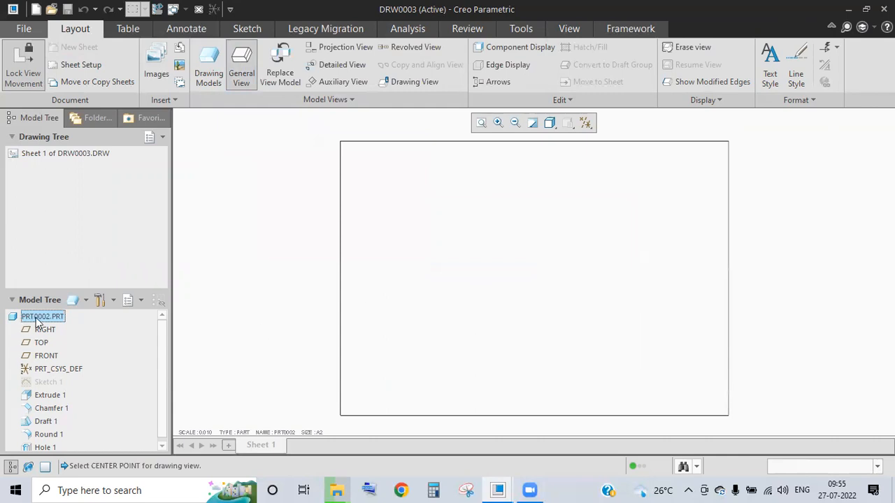
{"action": "left_click", "coordinate": [248, 73]}
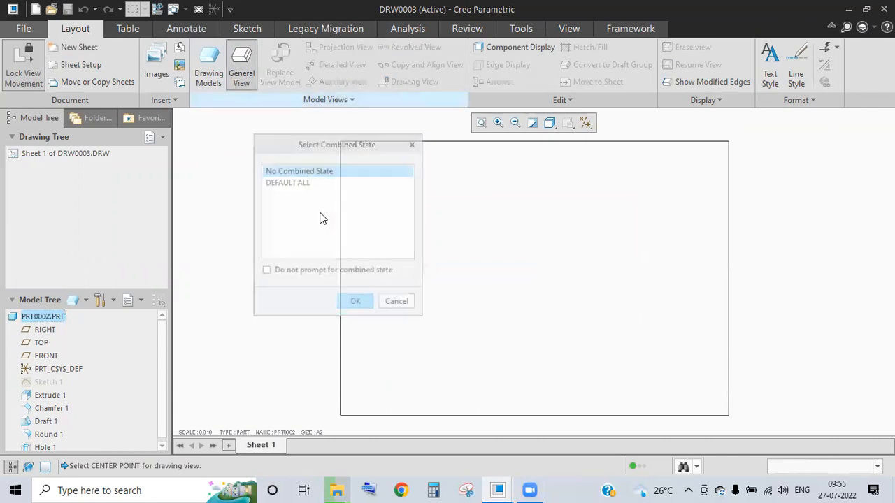
{"action": "left_click", "coordinate": [295, 183]}
{"action": "left_click", "coordinate": [364, 303]}
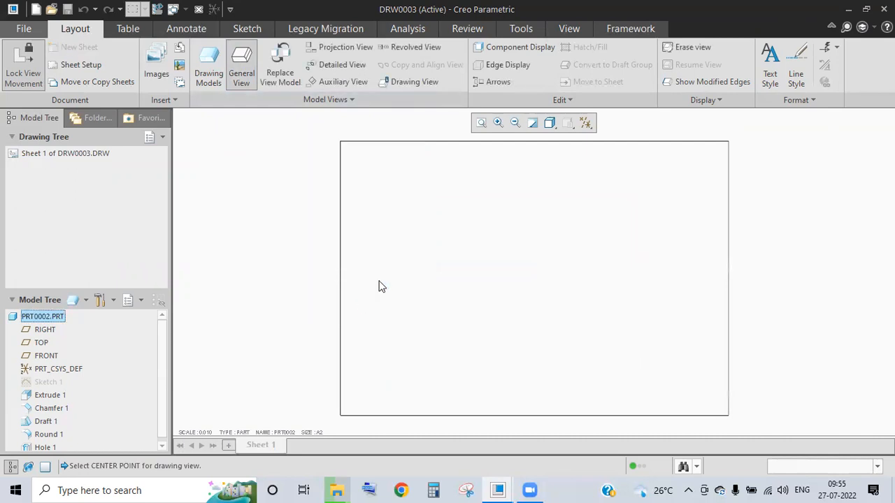
{"action": "left_click", "coordinate": [432, 253]}
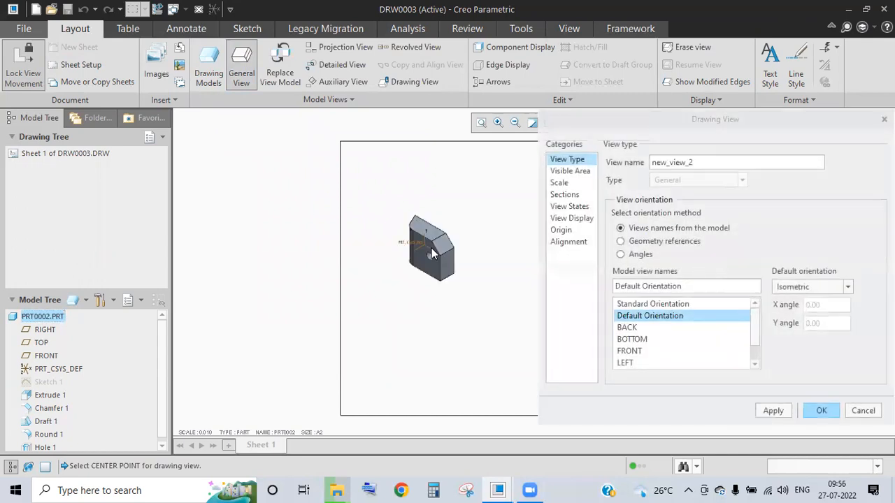
{"action": "left_click", "coordinate": [863, 410]}
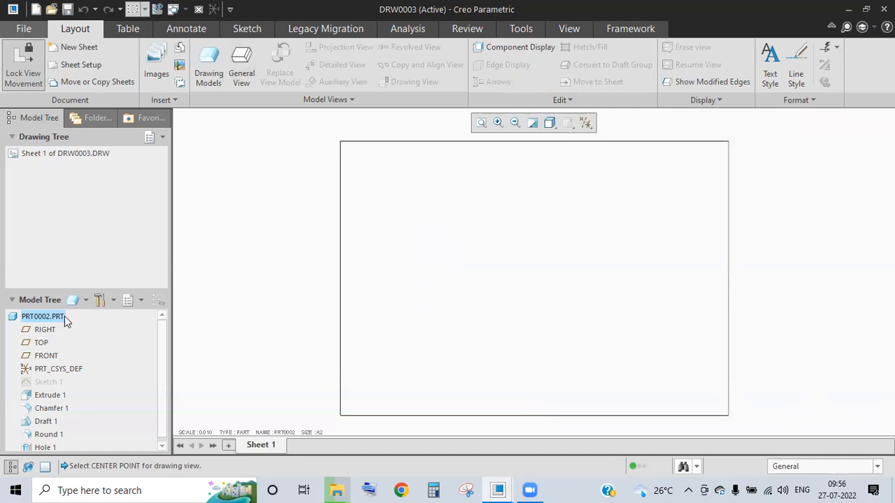
- Place a general view with the DEFAULT ALL combined state at the sheet's upper left
{"action": "left_click", "coordinate": [242, 69]}
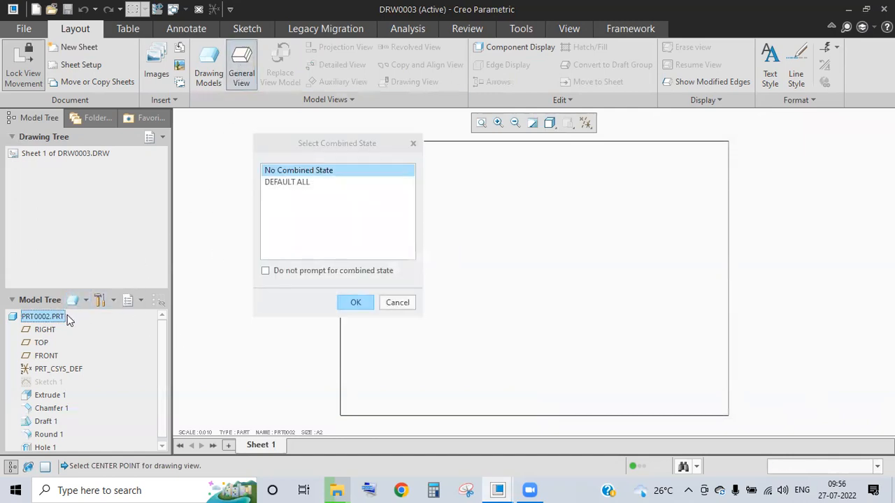
{"action": "left_click", "coordinate": [325, 181]}
{"action": "left_click", "coordinate": [358, 305]}
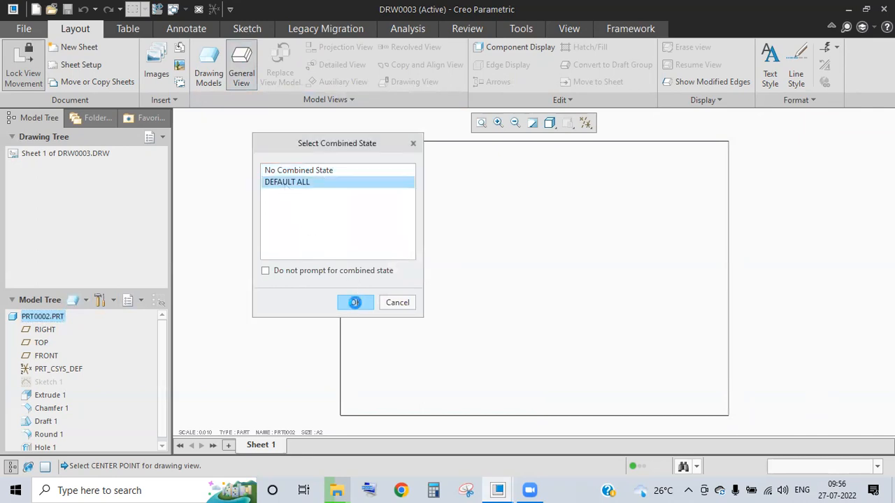
{"action": "left_click", "coordinate": [511, 207]}
{"action": "scroll", "coordinate": [459, 242], "scroll_direction": "up", "scroll_amount": 3}
{"action": "scroll", "coordinate": [536, 268], "scroll_direction": "down", "scroll_amount": 3}
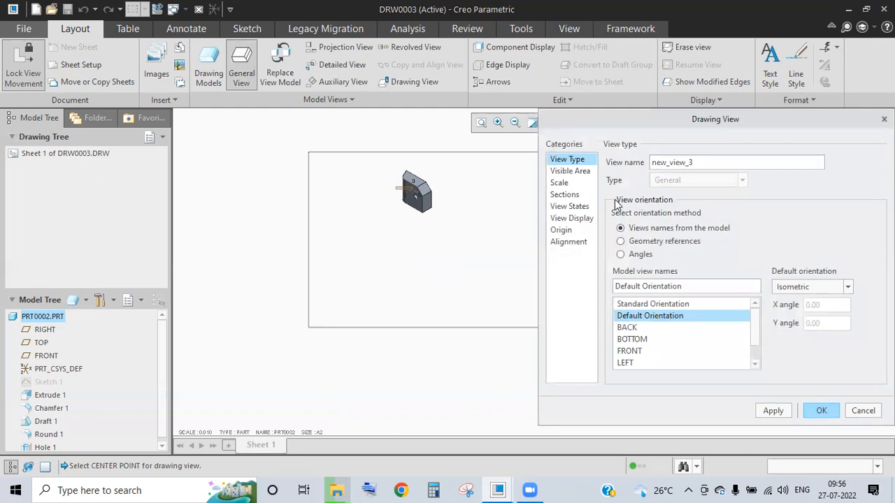
- Orient view new_view_3 to the FRONT model view and accept it
{"action": "double_click", "coordinate": [671, 163]}
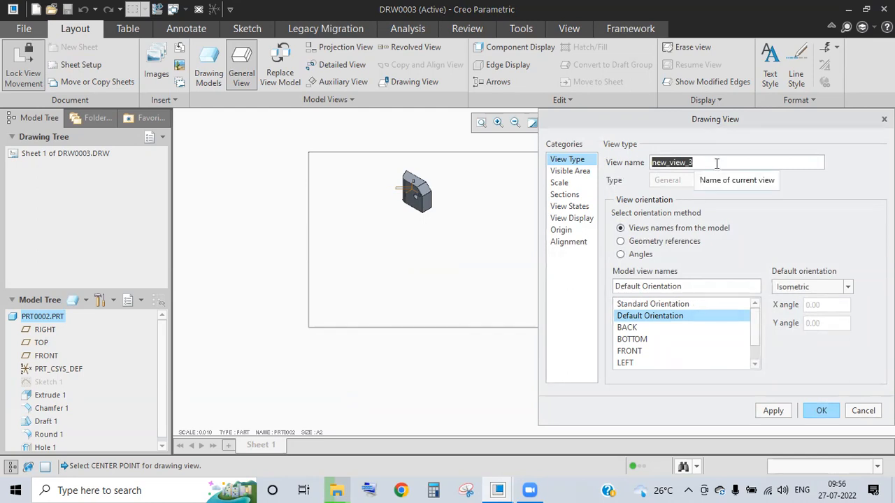
{"action": "left_click", "coordinate": [627, 329]}
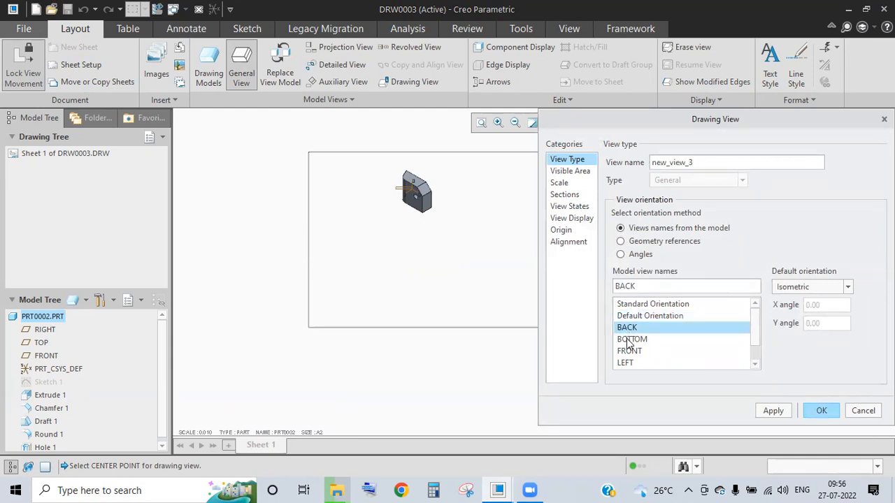
{"action": "left_click", "coordinate": [646, 305]}
{"action": "left_click", "coordinate": [643, 341]}
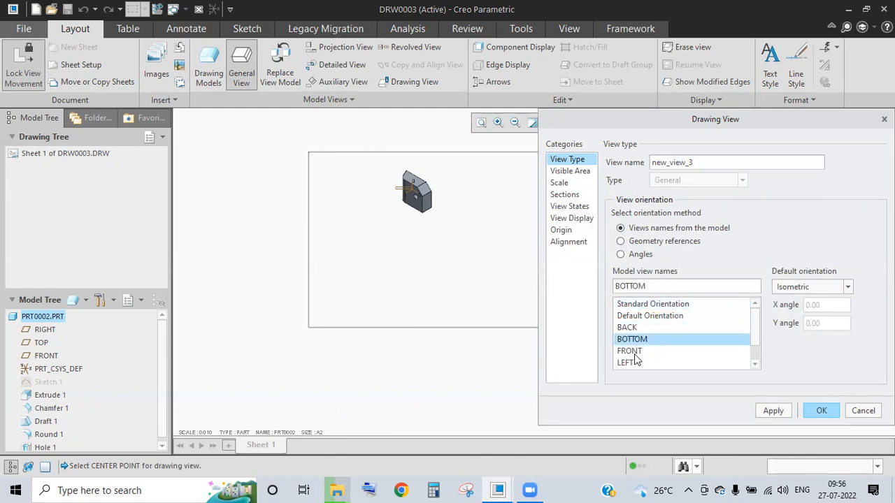
{"action": "left_click", "coordinate": [634, 353]}
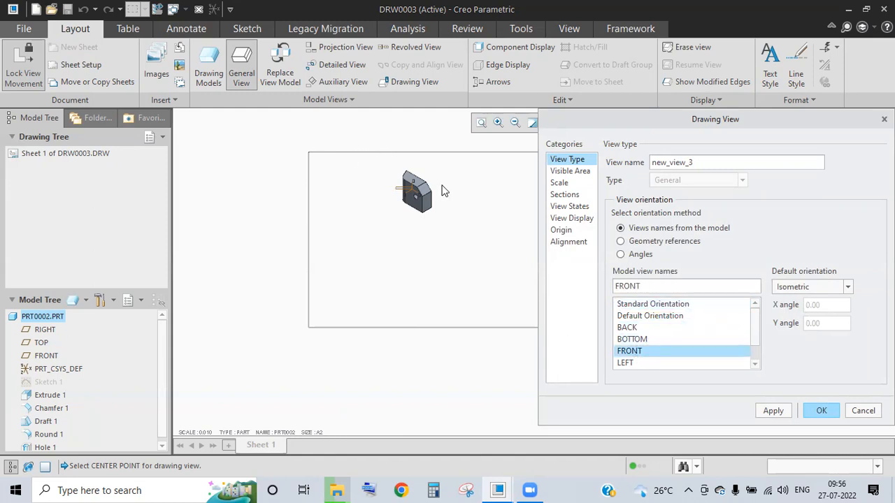
{"action": "left_click", "coordinate": [818, 411]}
{"action": "scroll", "coordinate": [410, 179], "scroll_direction": "up", "scroll_amount": 4}
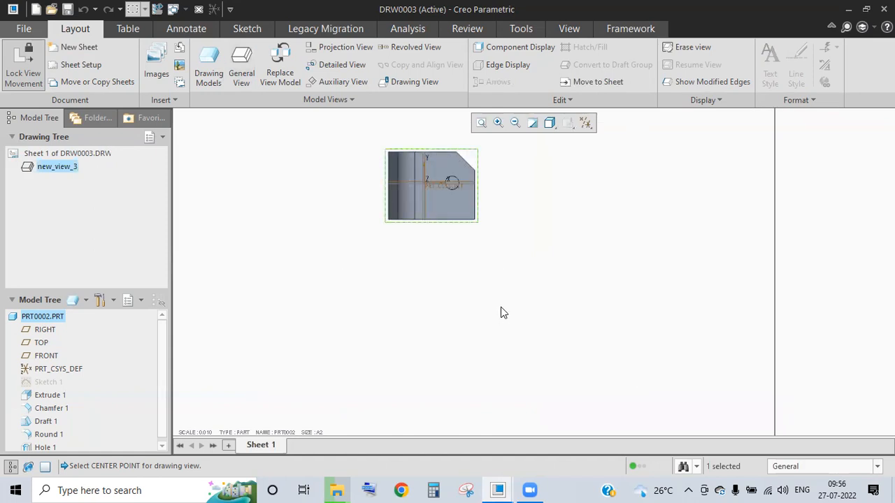
{"action": "scroll", "coordinate": [501, 312], "scroll_direction": "down", "scroll_amount": 2}
{"action": "scroll", "coordinate": [475, 215], "scroll_direction": "up", "scroll_amount": 2}
- Place another general view with No Combined State, left of the front view
{"action": "left_click", "coordinate": [280, 189]}
{"action": "left_click", "coordinate": [237, 79]}
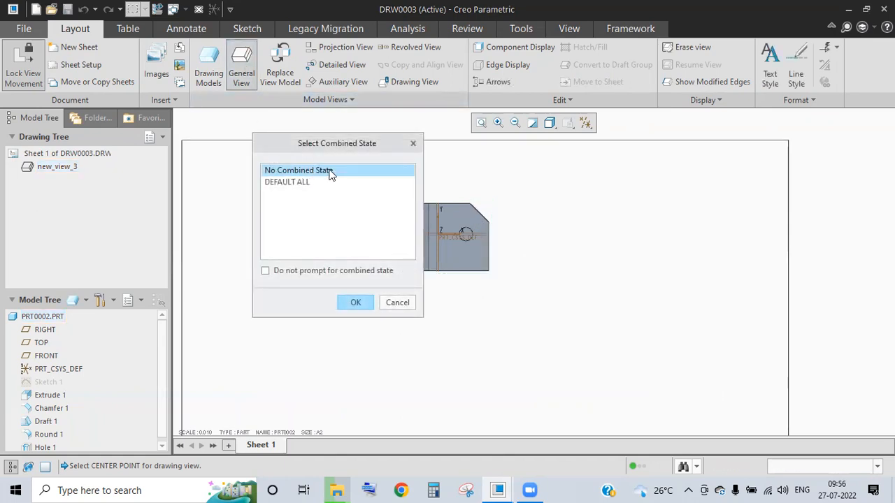
{"action": "left_click", "coordinate": [360, 304]}
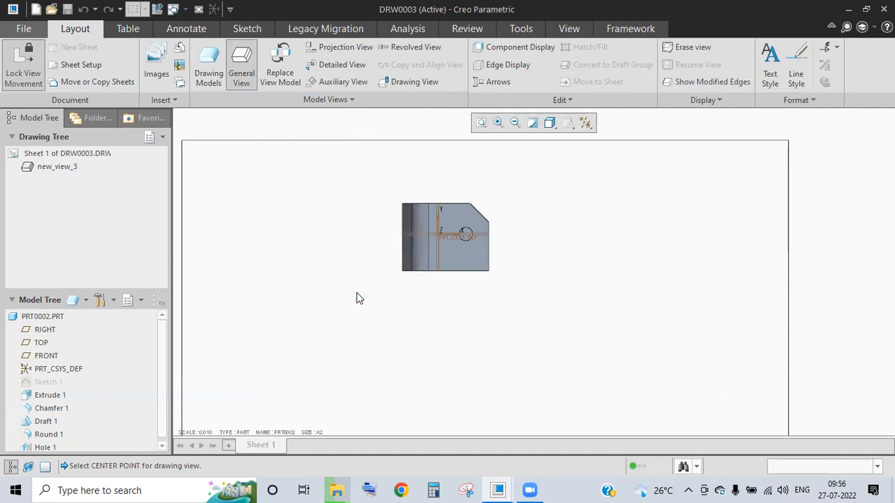
{"action": "left_click", "coordinate": [349, 213]}
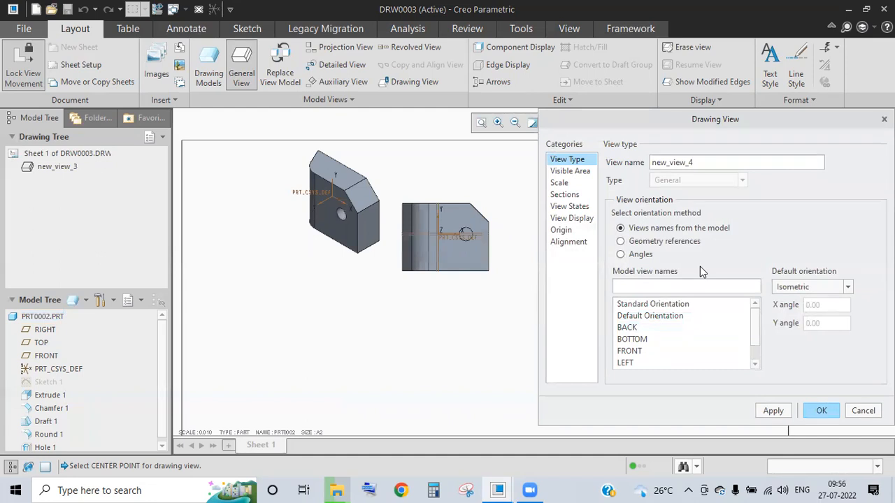
- Set new_view_4 to Standard Orientation with Isometric default and apply it
{"action": "double_click", "coordinate": [678, 161]}
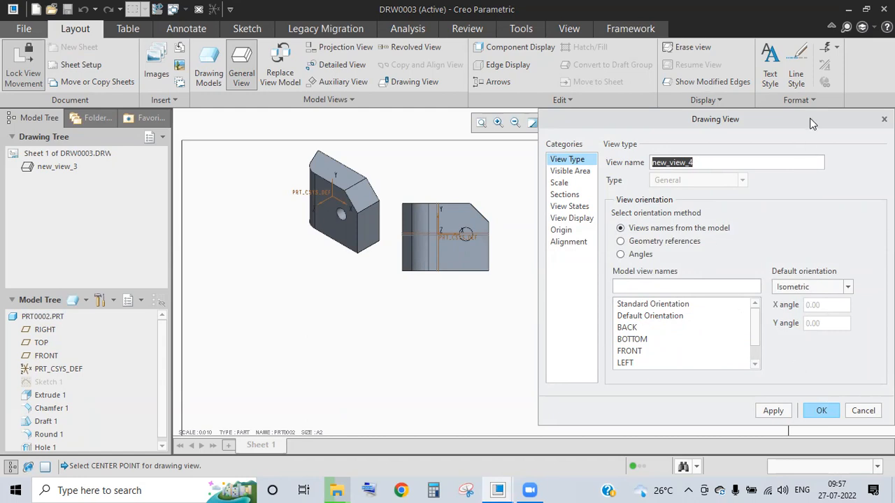
{"action": "left_click_drag", "start_coordinate": [811, 119], "coordinate": [755, 30]}
{"action": "left_click", "coordinate": [591, 228]}
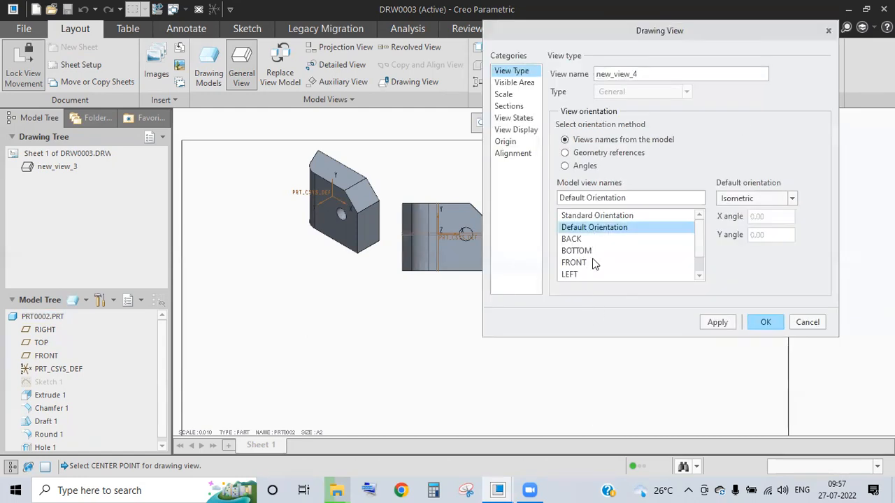
{"action": "left_click", "coordinate": [579, 240]}
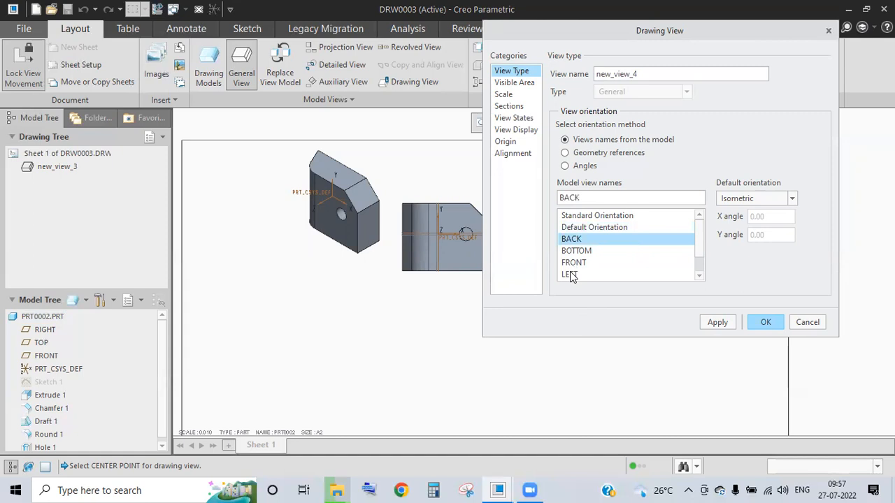
{"action": "left_click", "coordinate": [698, 274]}
{"action": "left_click", "coordinate": [791, 198]}
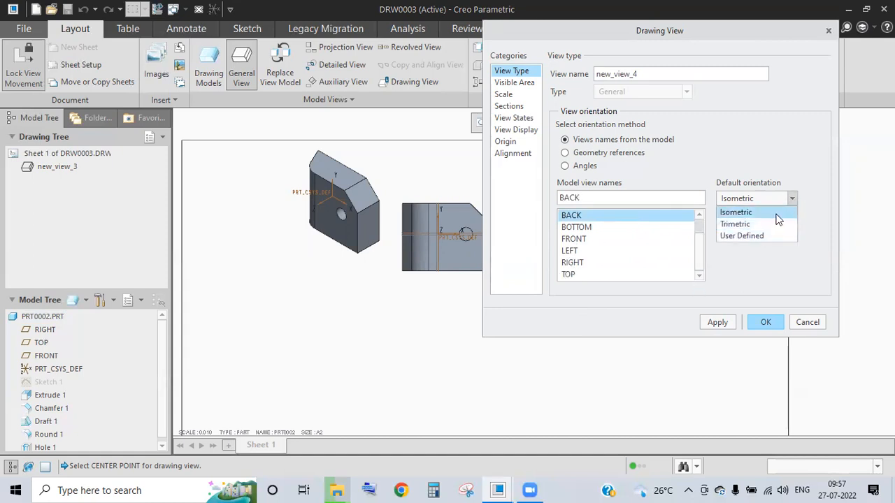
{"action": "left_click", "coordinate": [767, 213]}
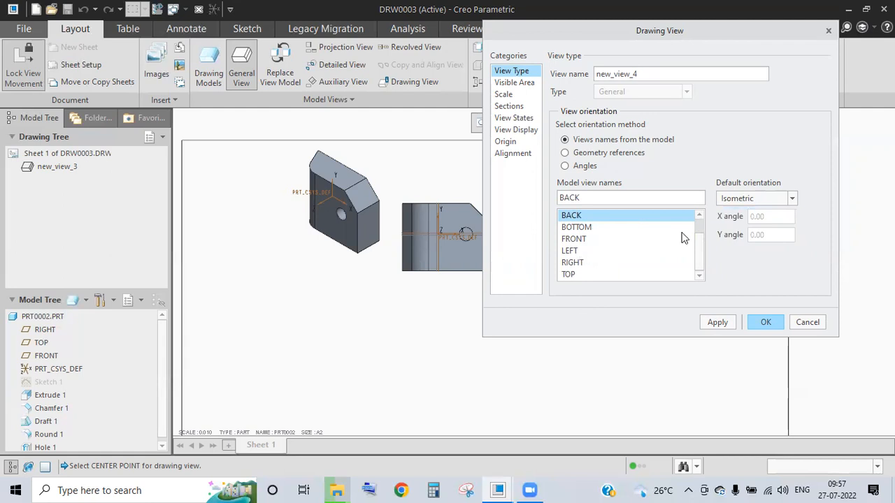
{"action": "left_click_drag", "start_coordinate": [699, 246], "coordinate": [696, 204]}
{"action": "left_click", "coordinate": [623, 215]}
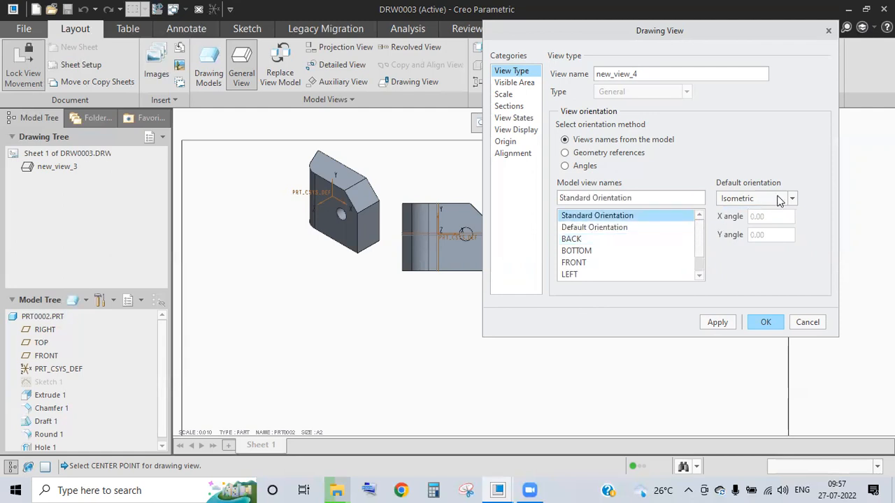
{"action": "left_click", "coordinate": [716, 322]}
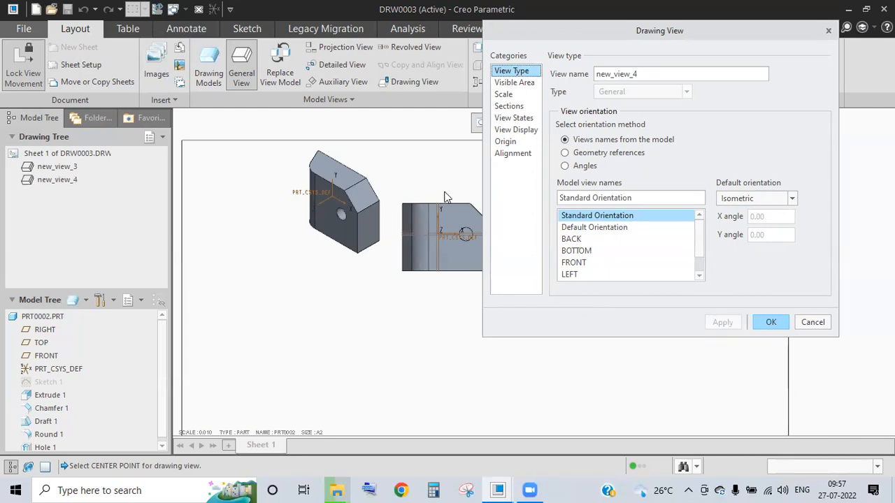
- Try partial and half view visibility for new_view_4, then discard those settings
{"action": "left_click", "coordinate": [515, 82]}
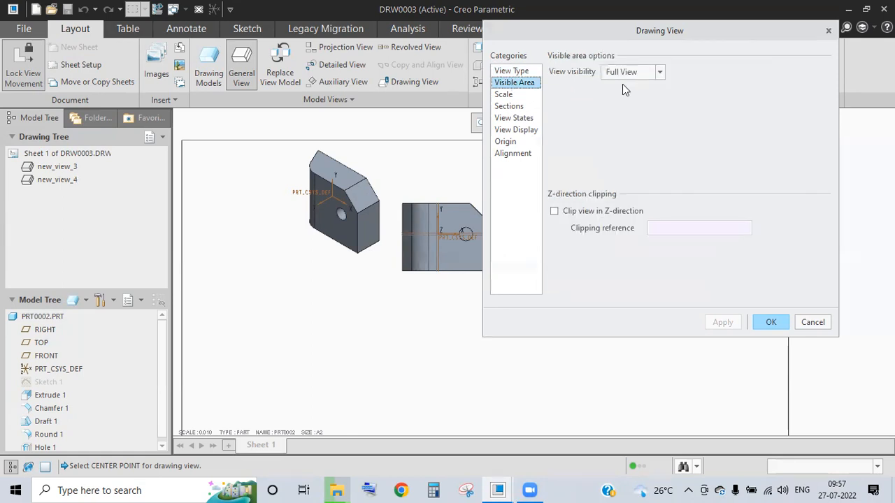
{"action": "left_click", "coordinate": [658, 72]}
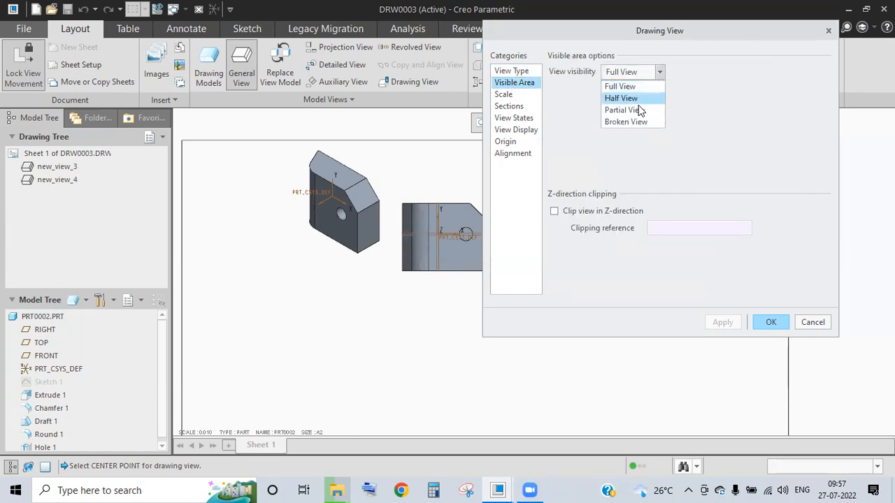
{"action": "left_click", "coordinate": [637, 106]}
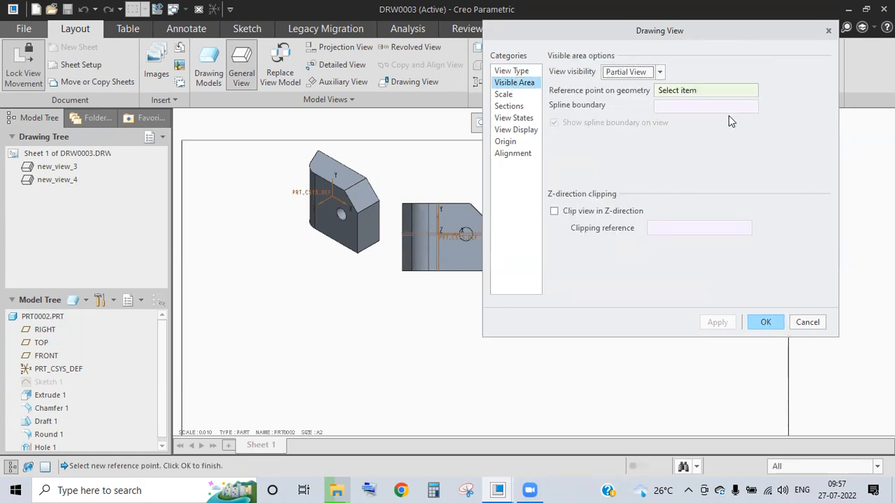
{"action": "left_click", "coordinate": [660, 72]}
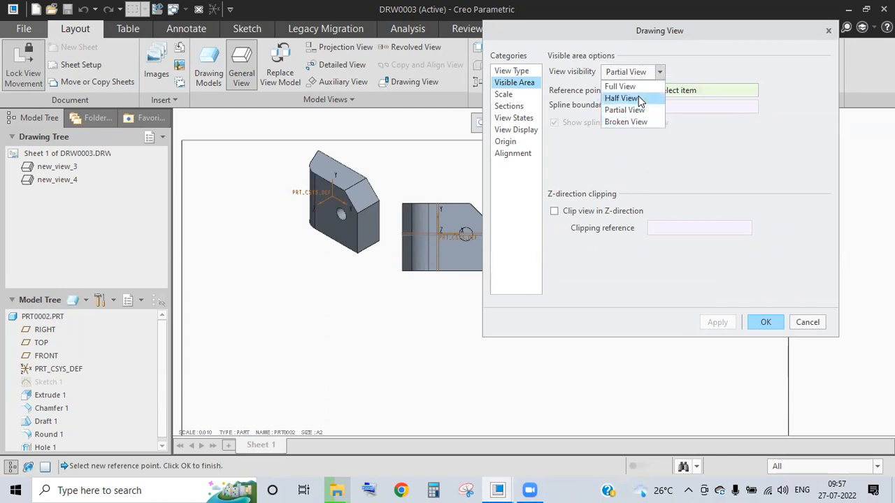
{"action": "left_click", "coordinate": [638, 96]}
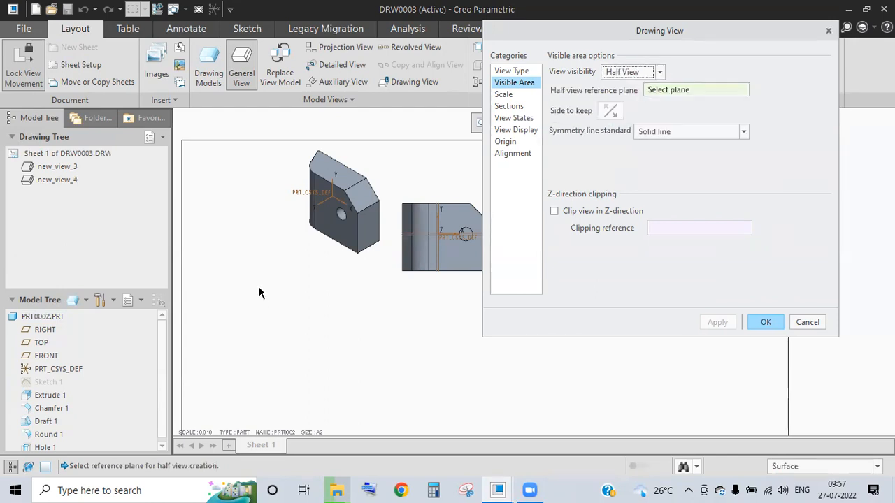
{"action": "left_click", "coordinate": [504, 94]}
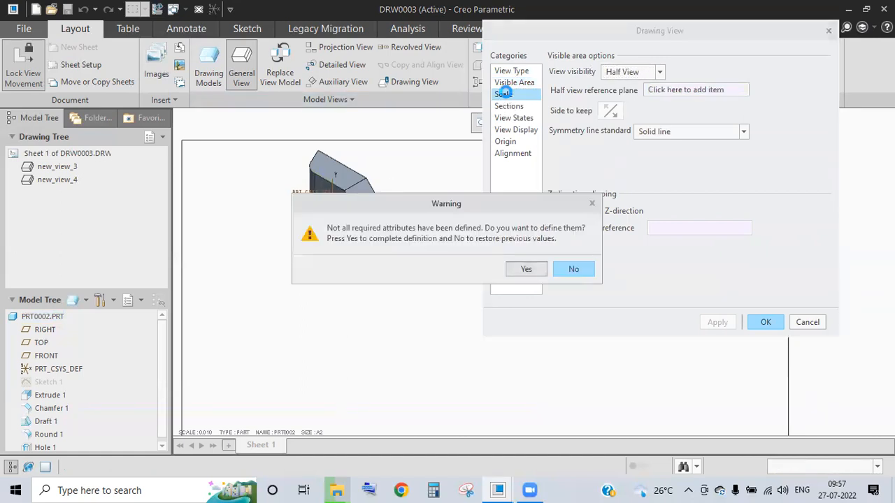
{"action": "left_click", "coordinate": [579, 269]}
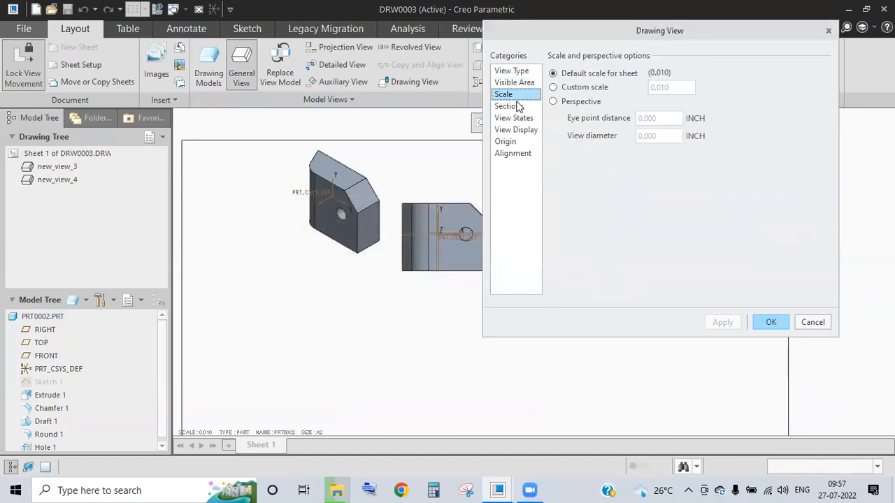
- Give new_view_4 a custom scale of 1, confirm it, and close the dialog
{"action": "left_click", "coordinate": [606, 87]}
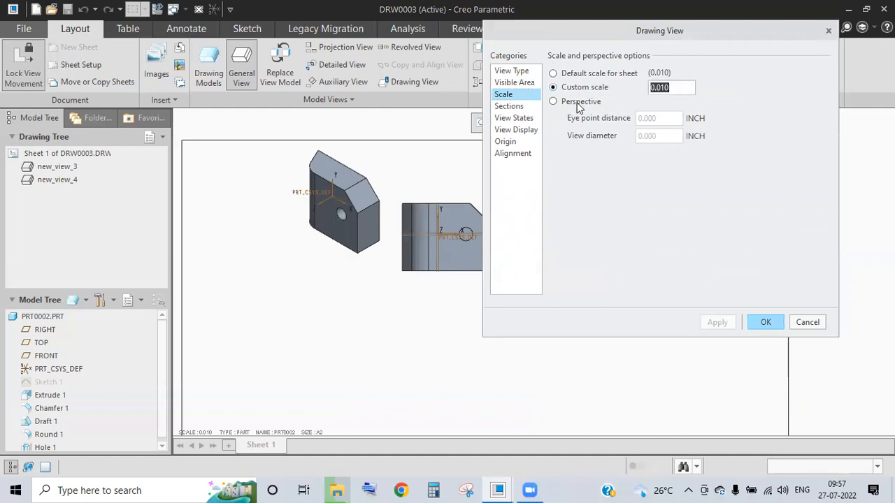
{"action": "left_click", "coordinate": [681, 87]}
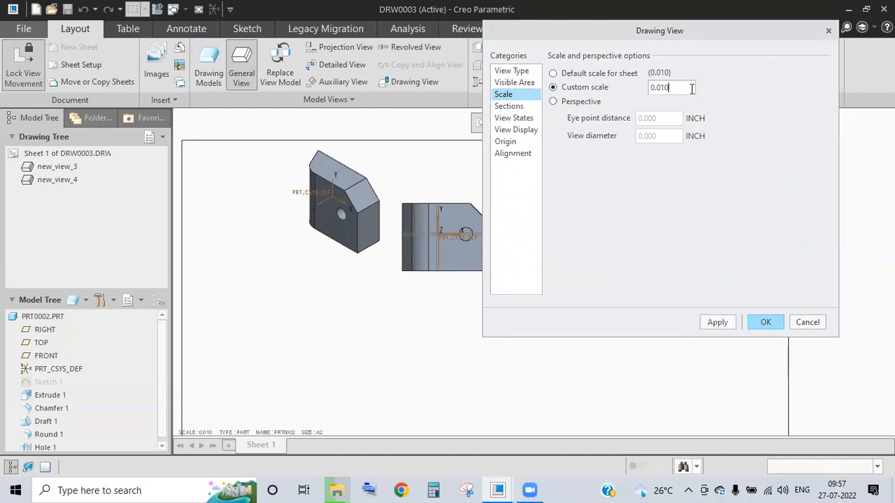
{"action": "double_click", "coordinate": [659, 89]}
{"action": "type", "text": "1"}
{"action": "left_click", "coordinate": [521, 107]}
{"action": "left_click", "coordinate": [517, 269]}
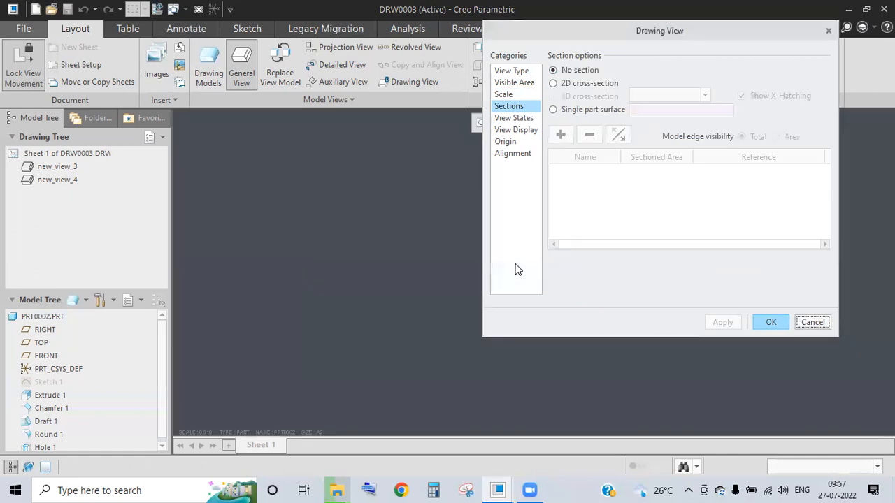
{"action": "left_click", "coordinate": [771, 321]}
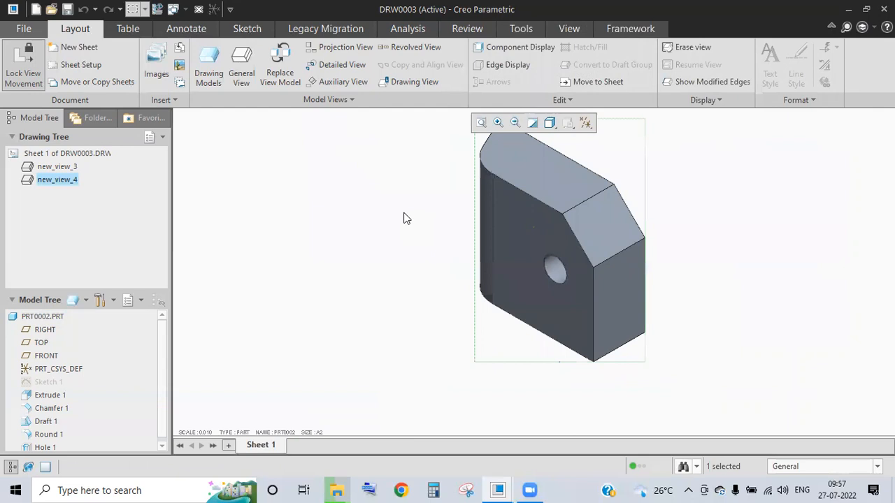
{"action": "left_click", "coordinate": [52, 181]}
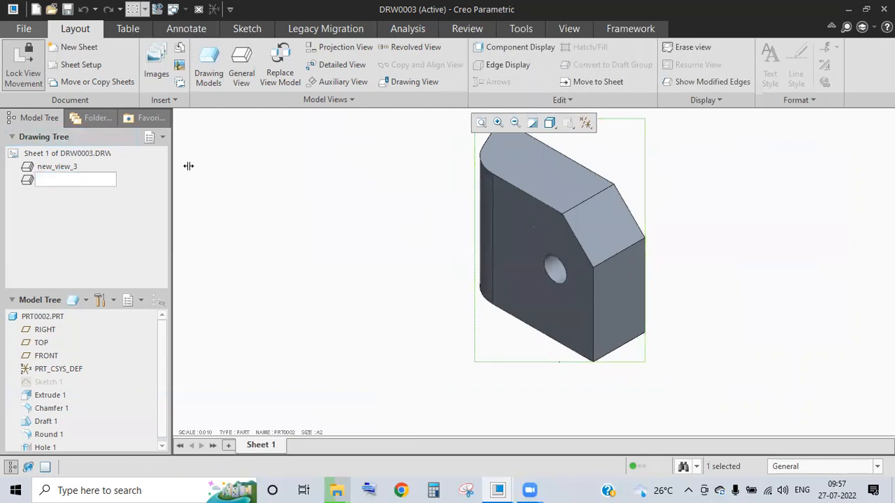
- Cancel the rename, deselect the view, and check the windows list, staying in DRW0003
{"action": "left_click", "coordinate": [28, 177]}
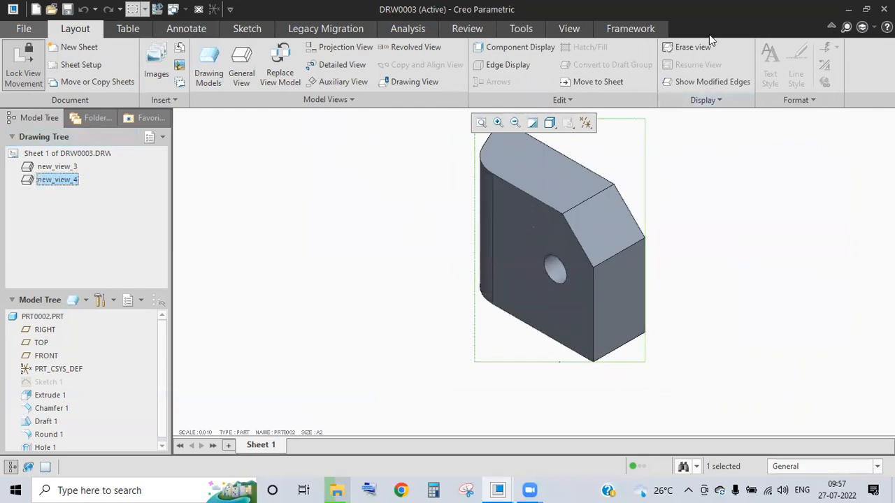
{"action": "left_click", "coordinate": [392, 142]}
{"action": "left_click", "coordinate": [145, 13]}
{"action": "left_click", "coordinate": [181, 6]}
{"action": "left_click", "coordinate": [185, 12]}
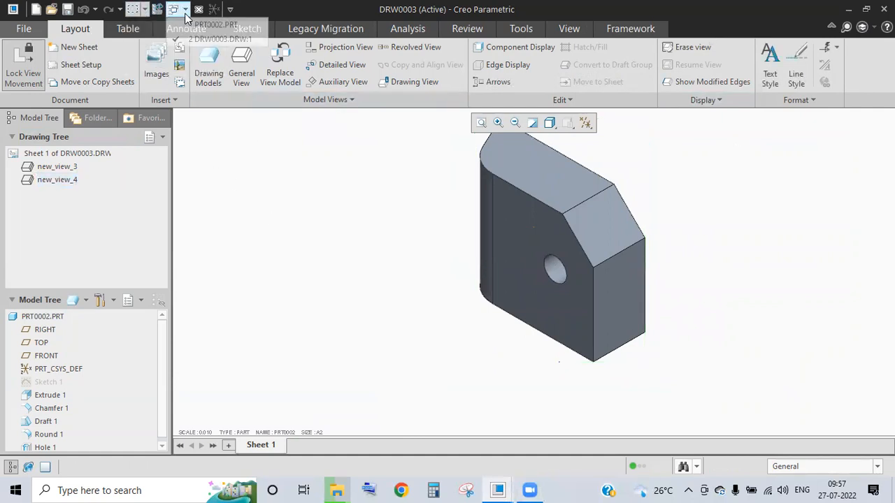
{"action": "left_click", "coordinate": [223, 28]}
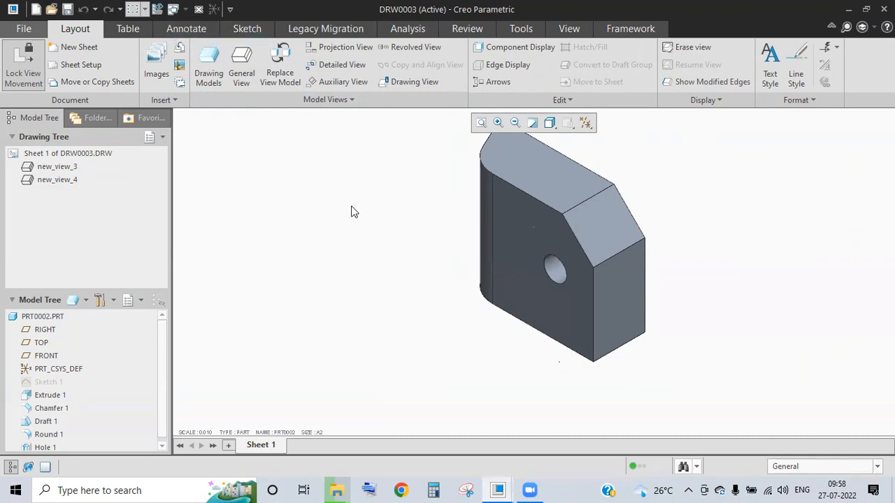
{"action": "scroll", "coordinate": [565, 239], "scroll_direction": "down", "scroll_amount": 8}
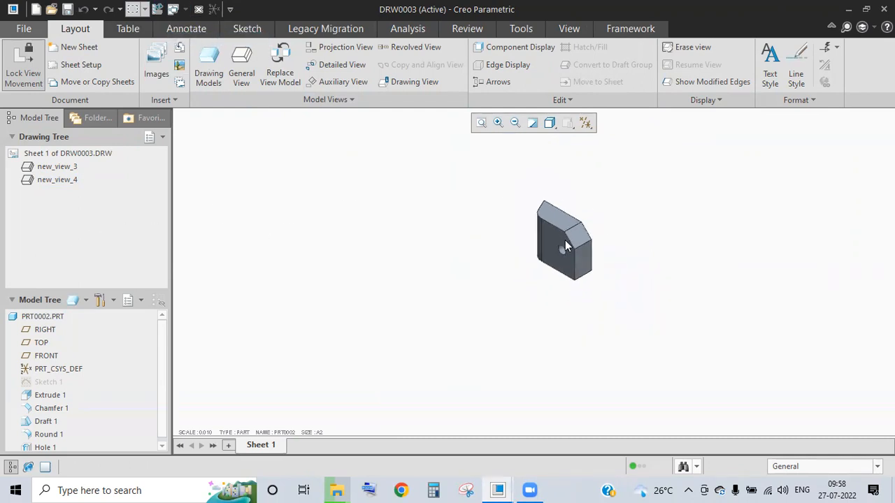
{"action": "scroll", "coordinate": [565, 240], "scroll_direction": "up", "scroll_amount": 10}
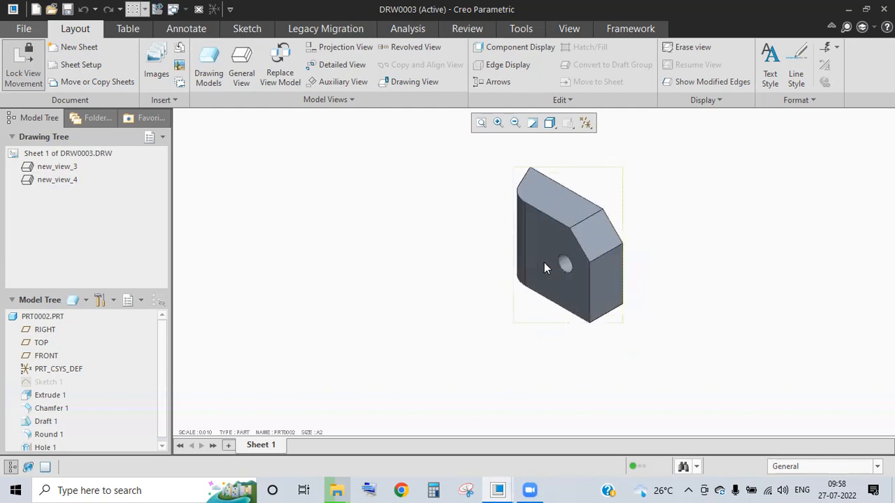
- Change the isometric view's custom scale to 0.010, apply, and confirm
{"action": "double_click", "coordinate": [540, 254]}
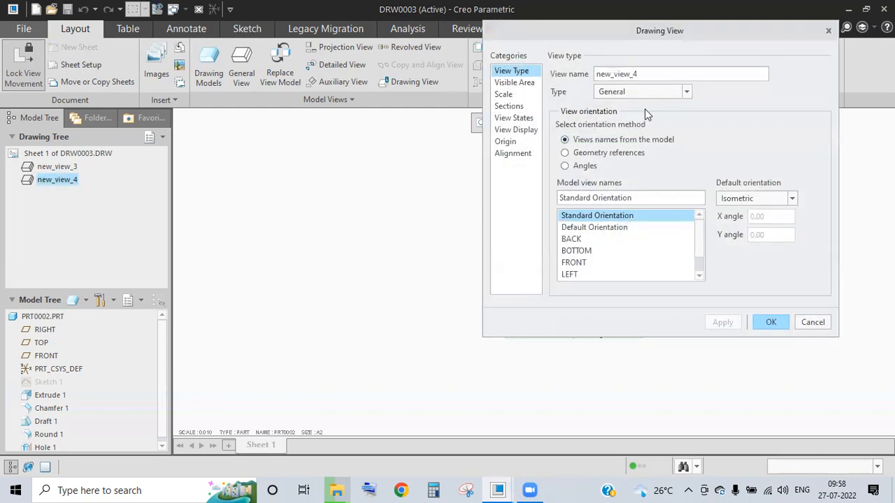
{"action": "left_click", "coordinate": [502, 95]}
{"action": "double_click", "coordinate": [676, 89]}
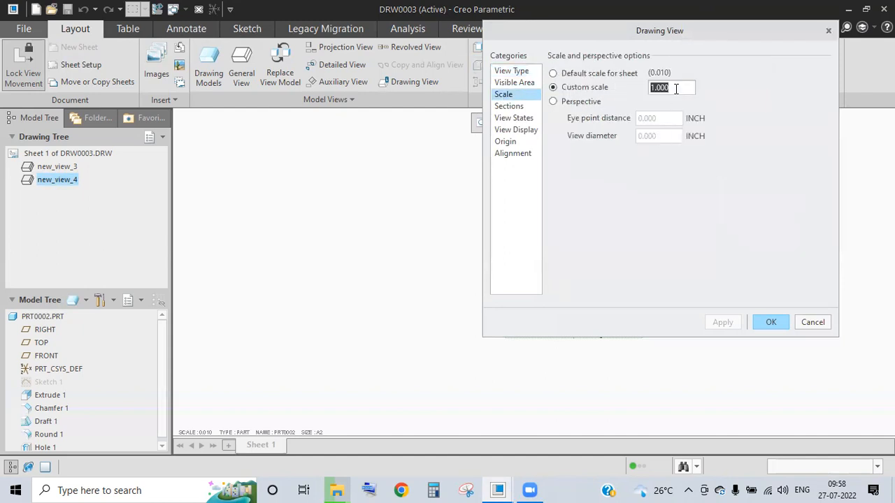
{"action": "type", "text": "0.010"}
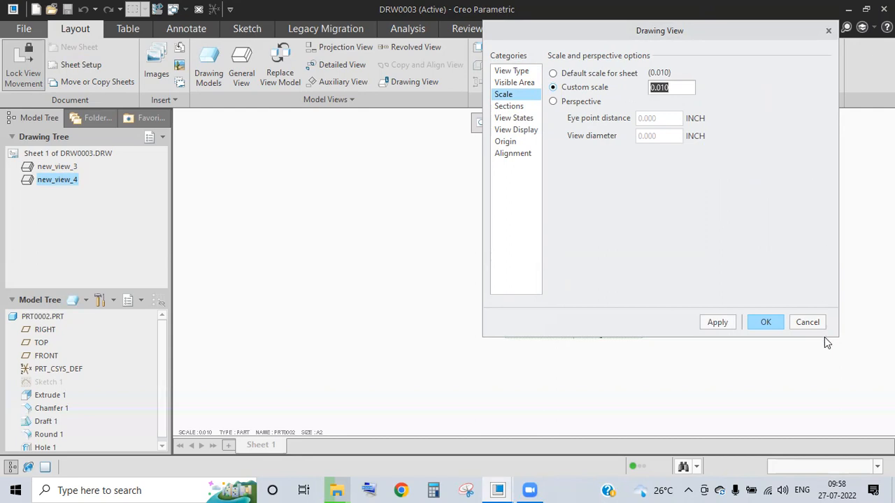
{"action": "left_click", "coordinate": [718, 322]}
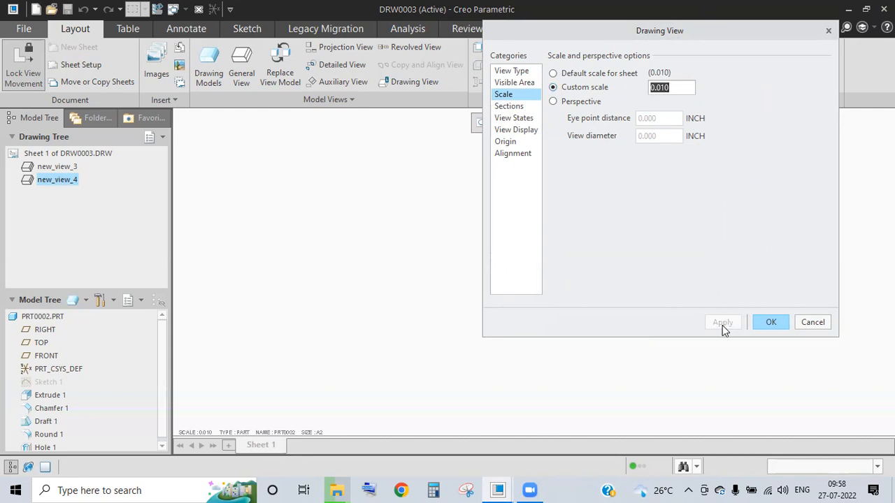
{"action": "left_click", "coordinate": [783, 327]}
- Recheck Sheet 1 setup with millimetres, then close the DRW0003 drawing
{"action": "scroll", "coordinate": [552, 265], "scroll_direction": "up", "scroll_amount": 5}
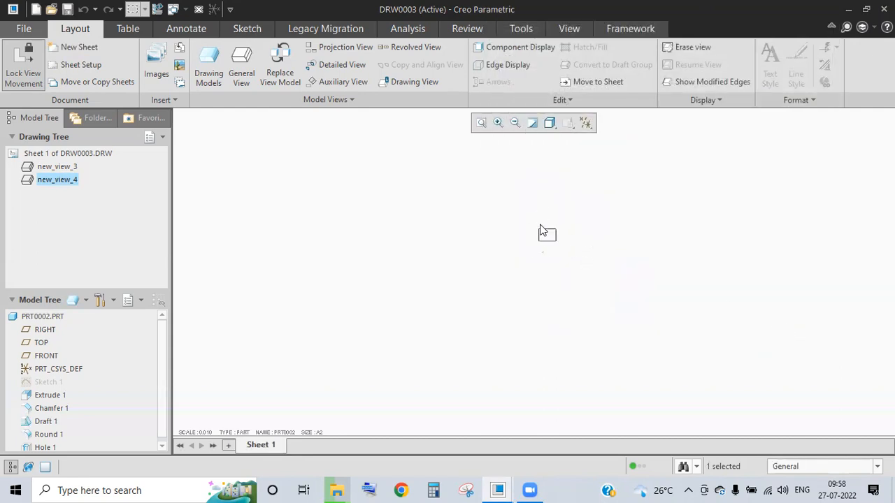
{"action": "scroll", "coordinate": [561, 284], "scroll_direction": "up", "scroll_amount": 2}
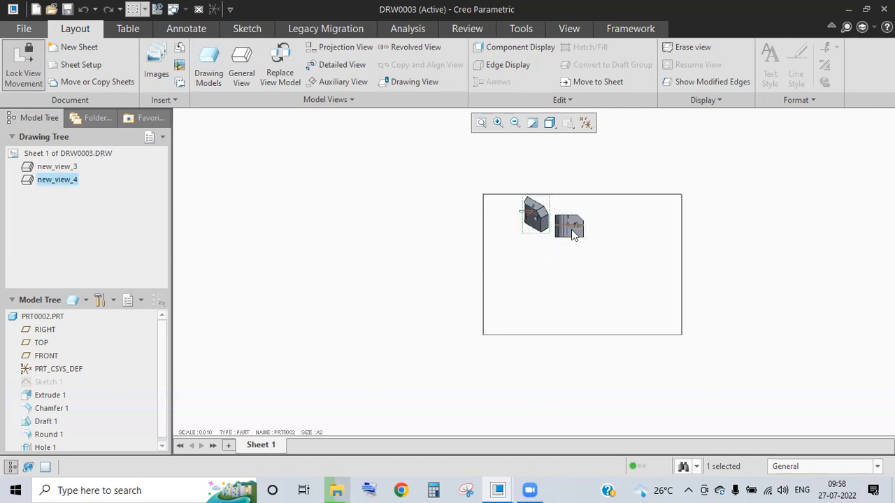
{"action": "left_click", "coordinate": [571, 230]}
{"action": "right_click", "coordinate": [52, 180]}
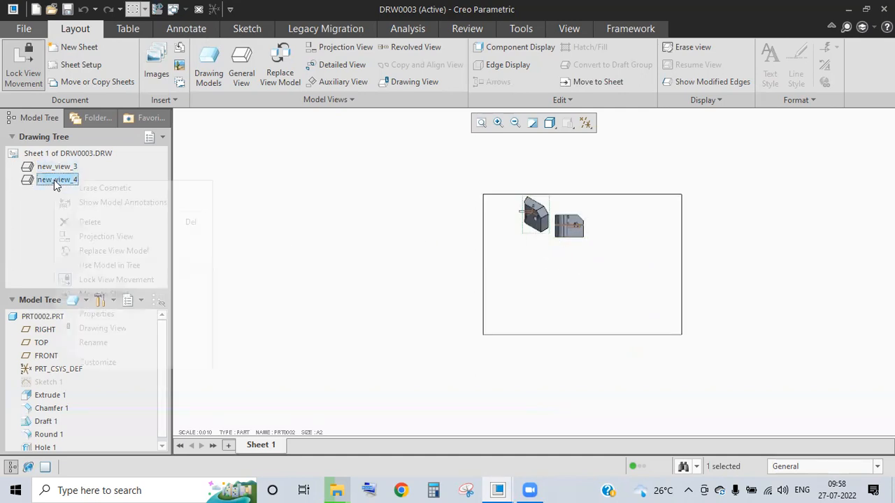
{"action": "left_click", "coordinate": [99, 160]}
{"action": "right_click", "coordinate": [100, 156]}
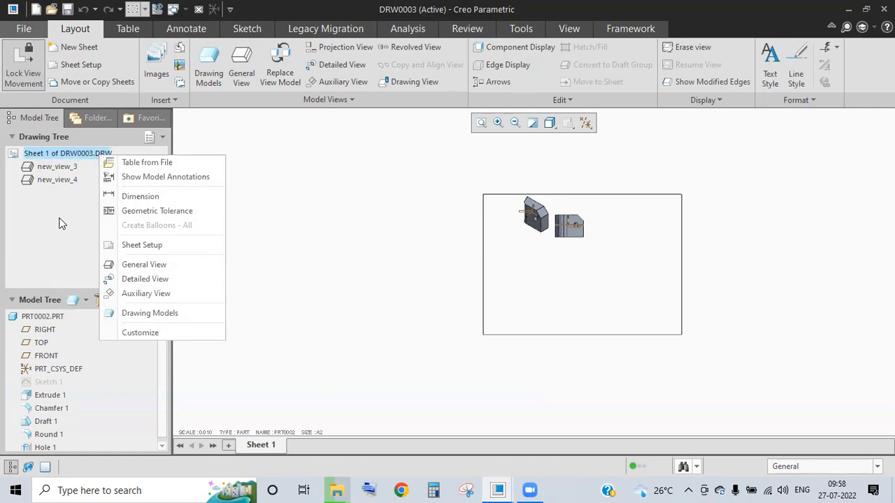
{"action": "left_click", "coordinate": [150, 244]}
{"action": "left_click", "coordinate": [594, 229]}
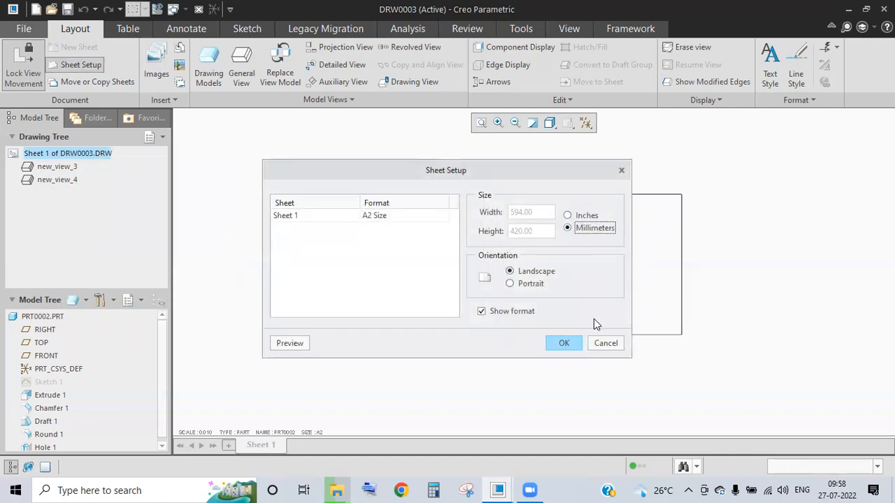
{"action": "left_click", "coordinate": [605, 344]}
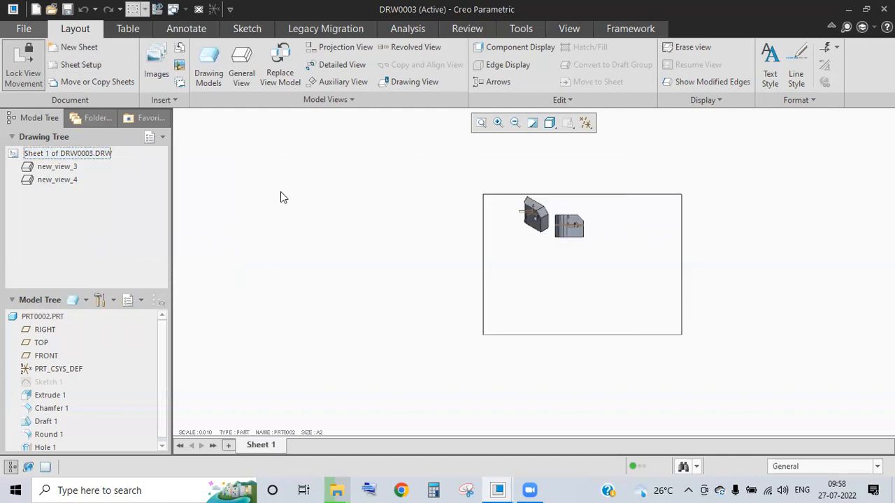
{"action": "left_click", "coordinate": [198, 9]}
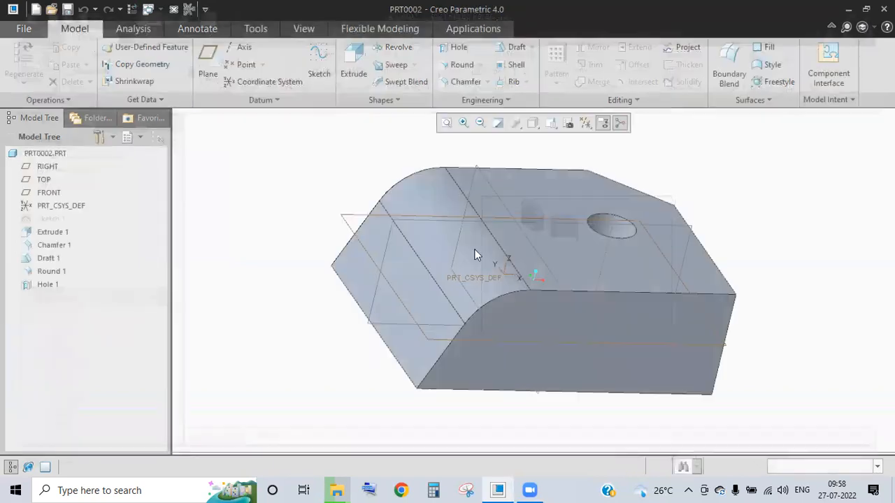
- Create drawing DRW0004 without the default template, as an empty landscape A2 sheet
{"action": "left_click", "coordinate": [36, 9]}
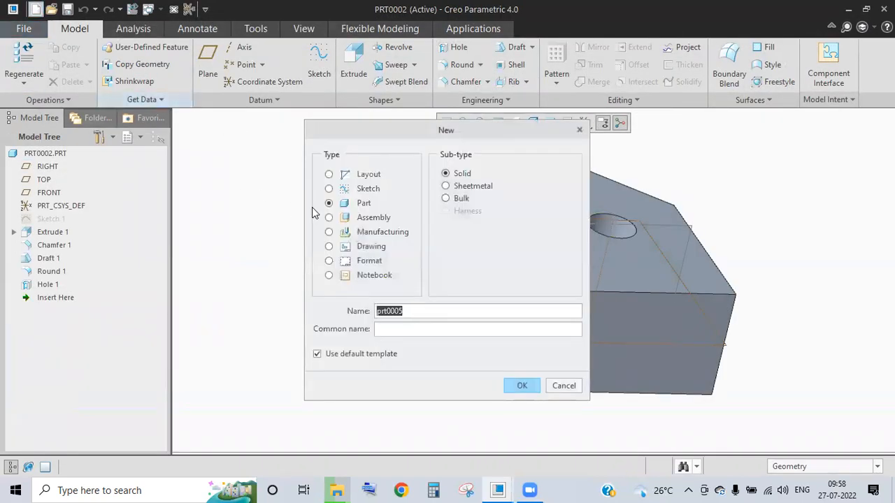
{"action": "left_click", "coordinate": [370, 246]}
{"action": "left_click", "coordinate": [346, 355]}
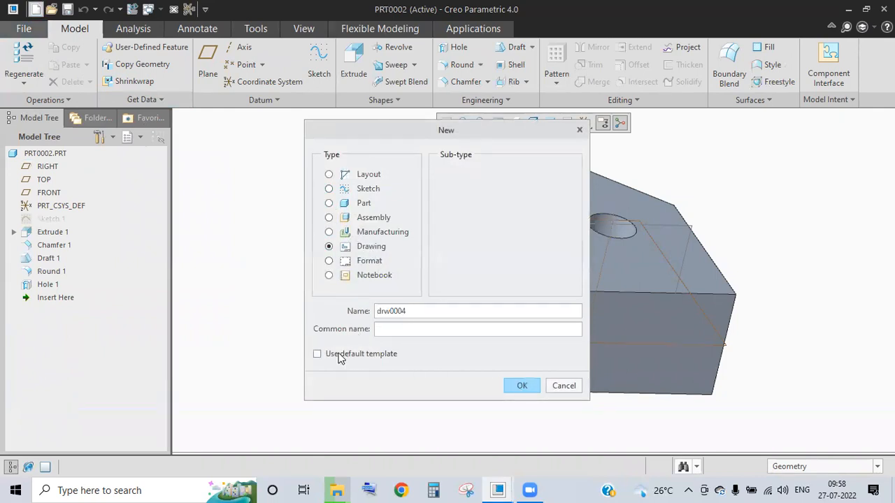
{"action": "left_click", "coordinate": [522, 386]}
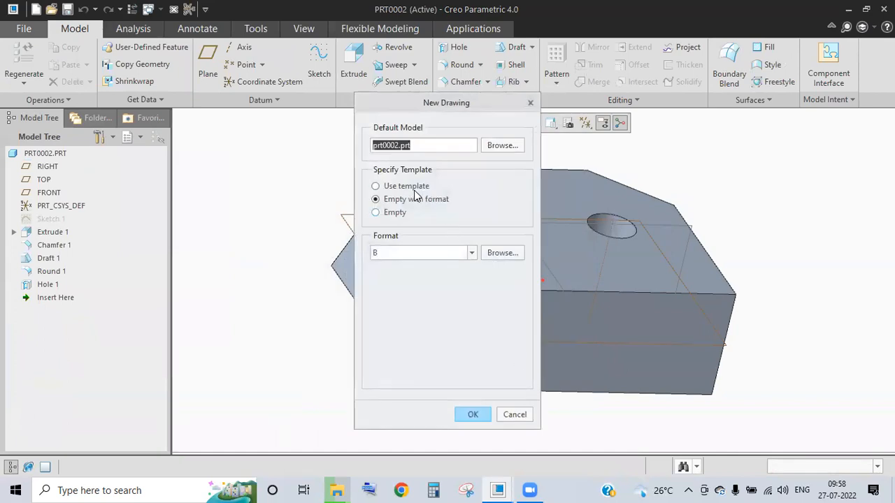
{"action": "left_click", "coordinate": [401, 214]}
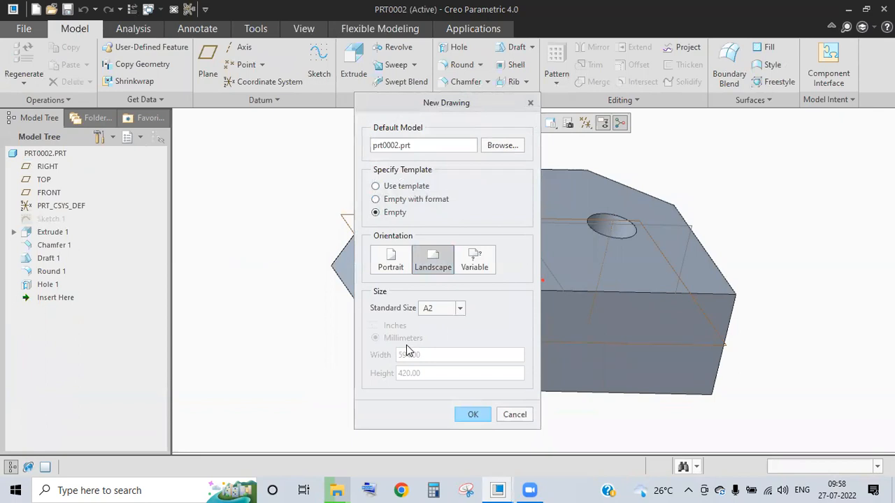
{"action": "left_click", "coordinate": [474, 415]}
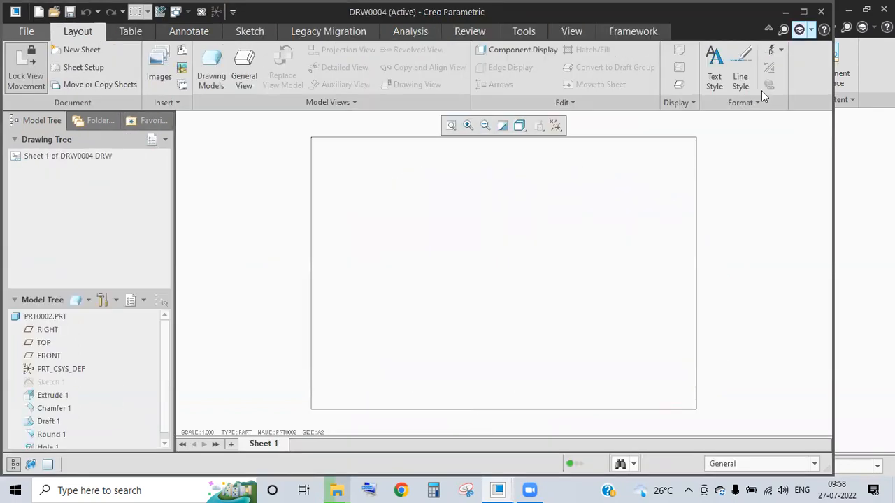
- Maximize the drawing window and confirm Sheet 1 is landscape A2 in Sheet Setup
{"action": "left_click", "coordinate": [803, 12]}
{"action": "right_click", "coordinate": [75, 153]}
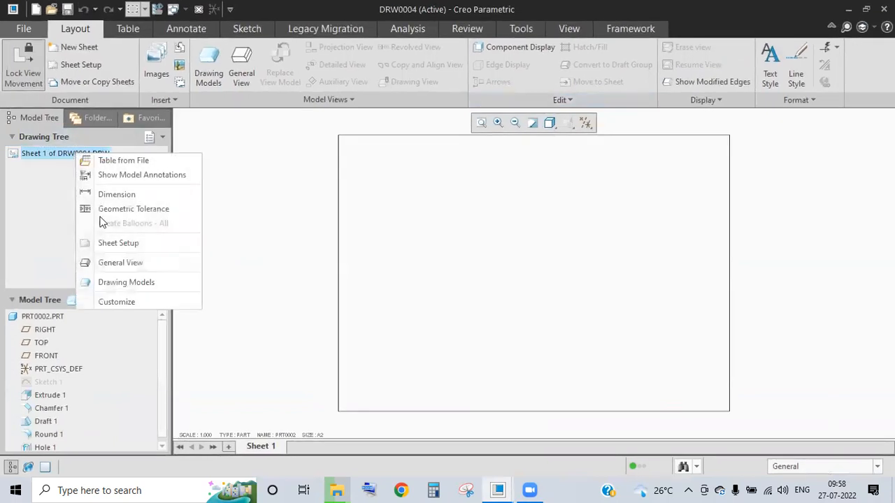
{"action": "left_click", "coordinate": [119, 243]}
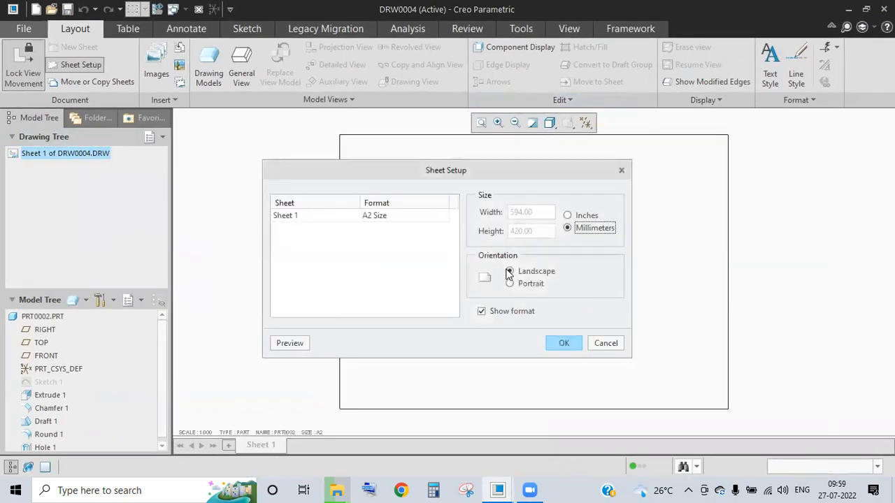
{"action": "left_click", "coordinate": [562, 344]}
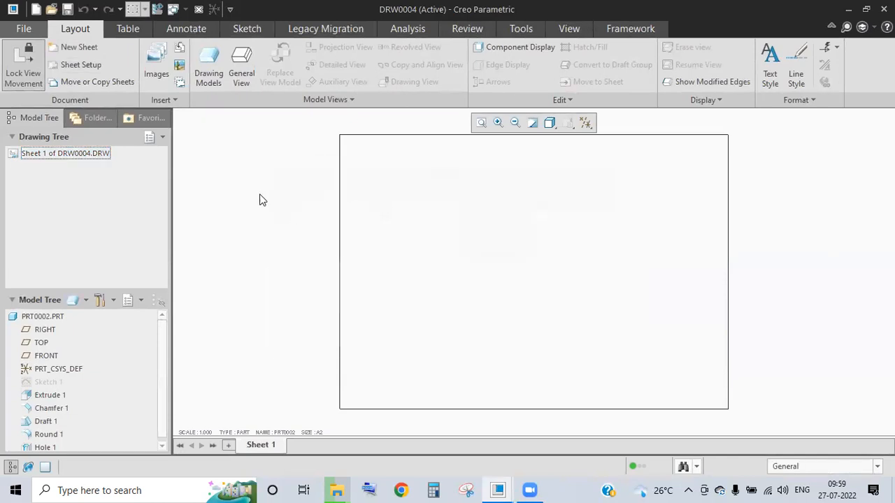
- Insert a general view of PRT0002 using DEFAULT ALL, placed near the sheet's upper left
{"action": "left_click", "coordinate": [248, 67]}
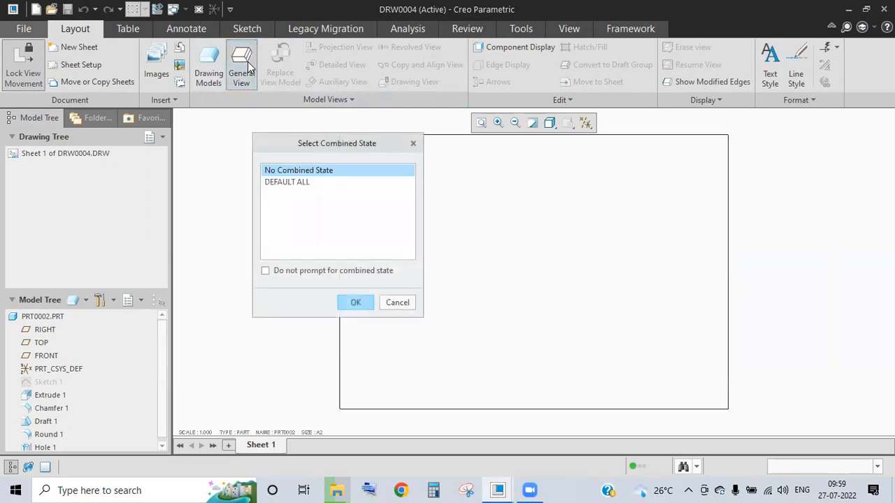
{"action": "left_click", "coordinate": [300, 182]}
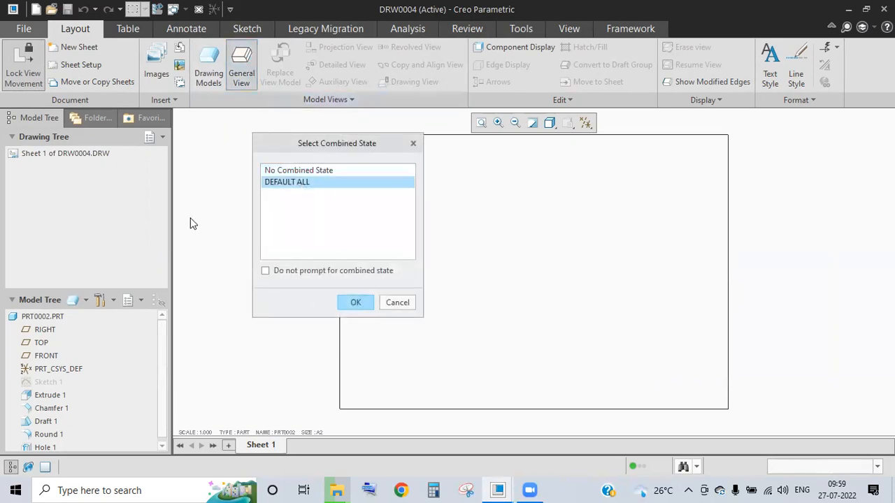
{"action": "left_click", "coordinate": [353, 302]}
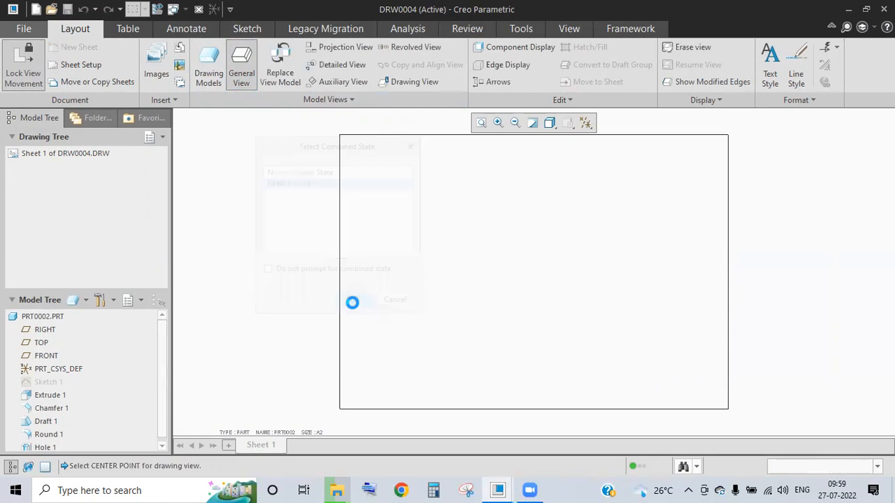
{"action": "left_click", "coordinate": [381, 216]}
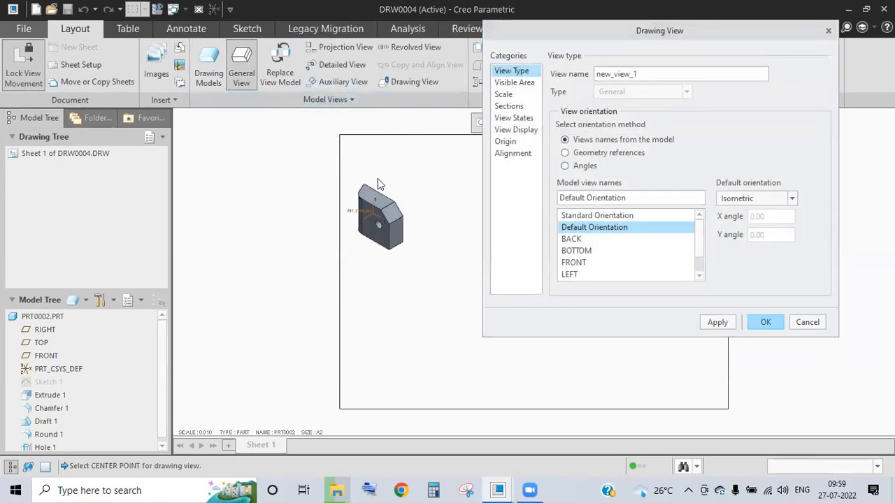
- Review the Drawing View categories from Visible Area through Alignment, then return to View Type
{"action": "left_click", "coordinate": [513, 84]}
{"action": "left_click", "coordinate": [507, 95]}
{"action": "left_click", "coordinate": [510, 105]}
{"action": "left_click", "coordinate": [513, 118]}
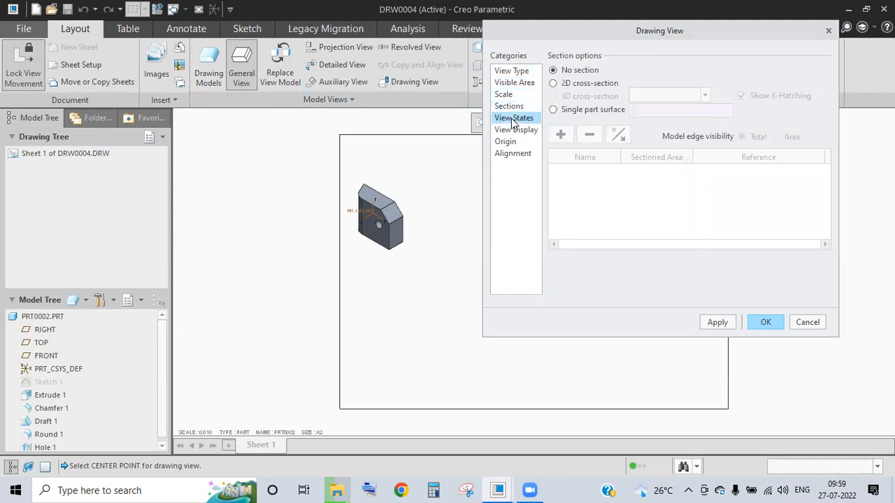
{"action": "left_click", "coordinate": [512, 130]}
{"action": "left_click", "coordinate": [507, 141]}
{"action": "left_click", "coordinate": [513, 153]}
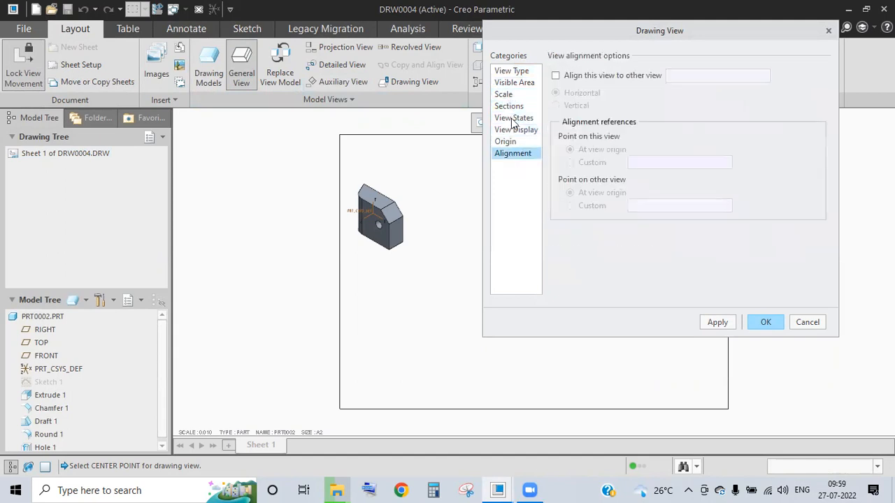
{"action": "left_click", "coordinate": [518, 73]}
- Keep the name new_view_1 and, after previewing BACK, BOTTOM and FRONT, keep Default Orientation
{"action": "left_click_drag", "start_coordinate": [639, 76], "coordinate": [572, 79]}
{"action": "left_click", "coordinate": [570, 82]}
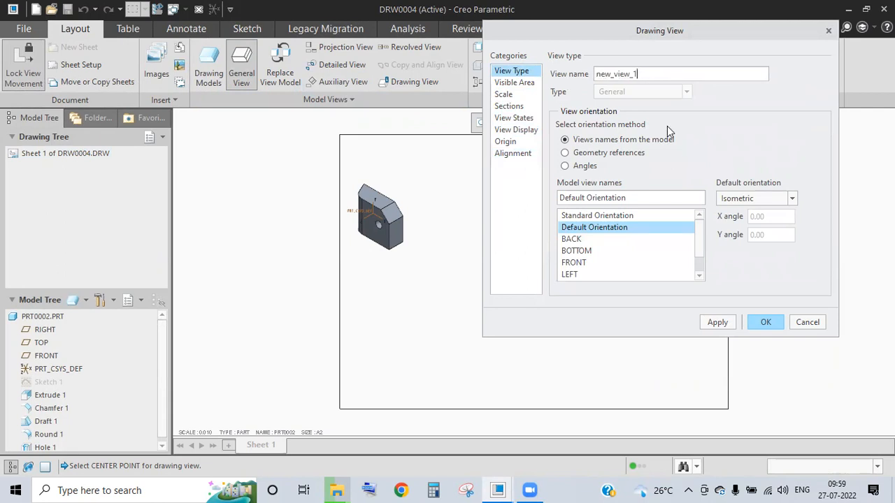
{"action": "left_click", "coordinate": [574, 240]}
{"action": "left_click", "coordinate": [579, 251]}
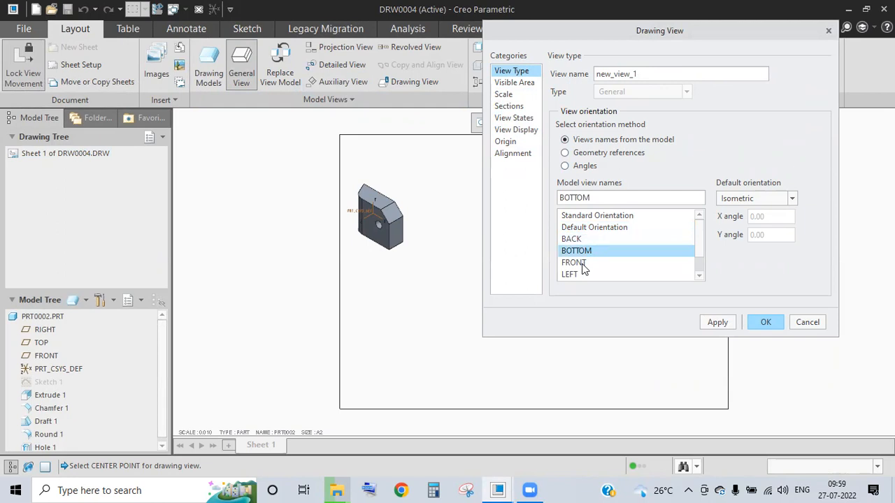
{"action": "left_click", "coordinate": [581, 263]}
{"action": "left_click", "coordinate": [593, 230]}
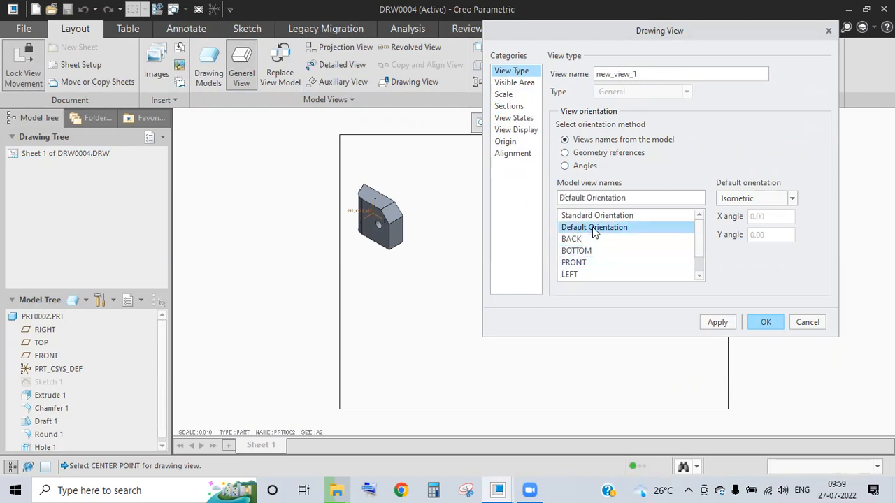